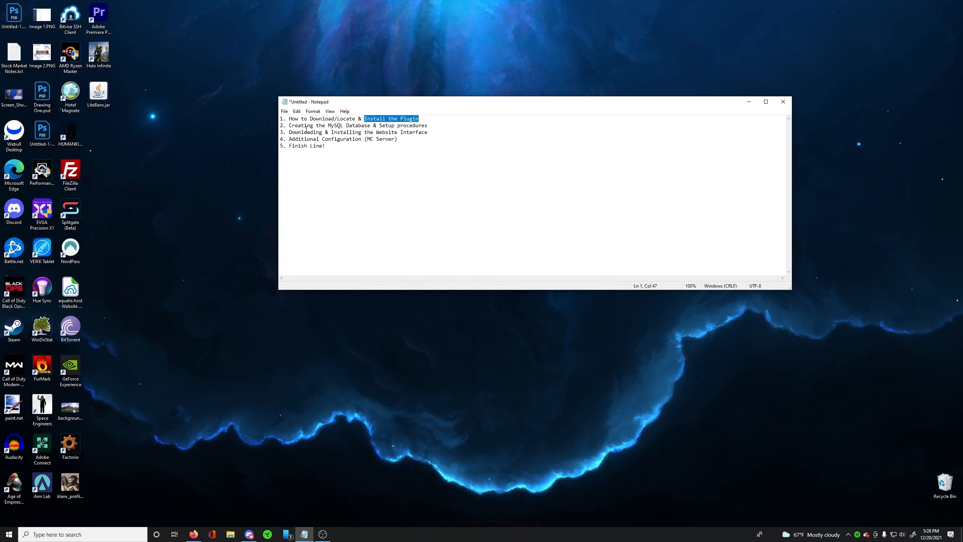
- Review the plugin, MySQL database, website interface and additional configuration items in the Notepad outline, and clear the window off the desktop
left_click_drag(295, 126, 434, 124)
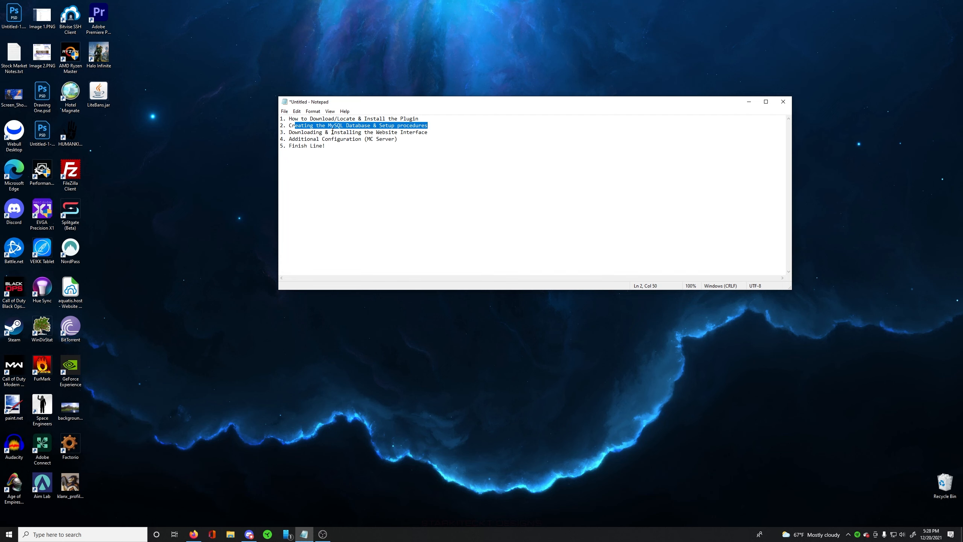
left_click_drag(286, 132, 437, 133)
left_click(441, 139)
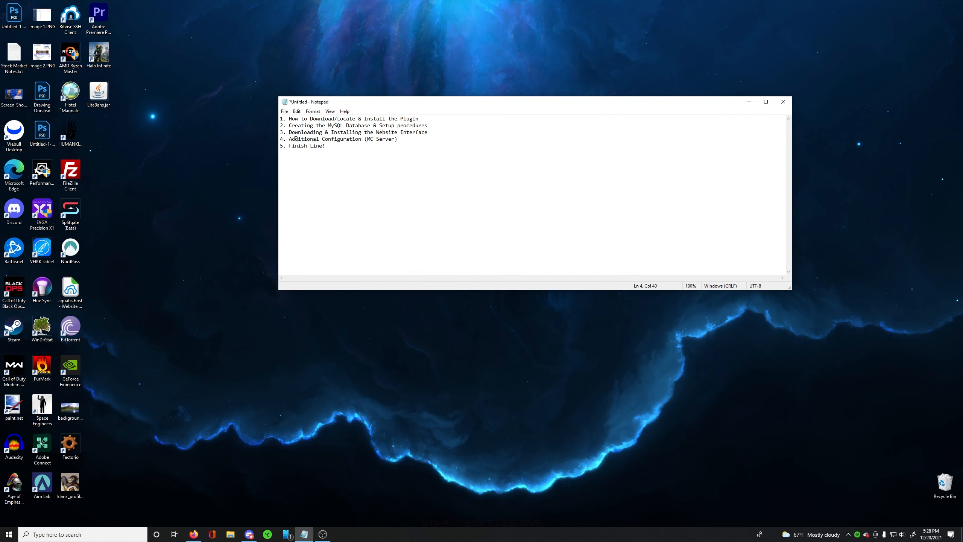
left_click_drag(296, 139, 401, 139)
left_click(374, 154)
left_click_drag(340, 152, 281, 147)
left_click(299, 172)
left_click_drag(369, 102, 379, 541)
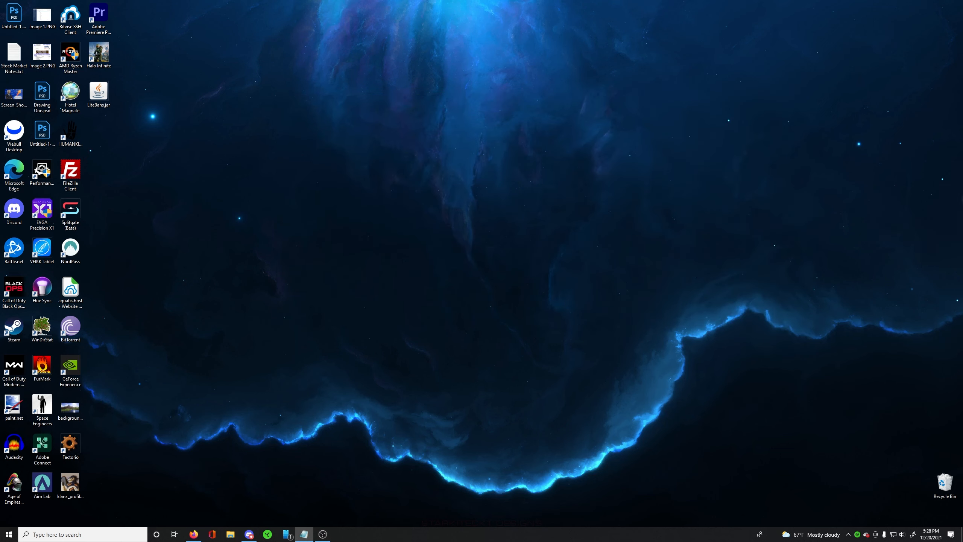
left_click(577, 225)
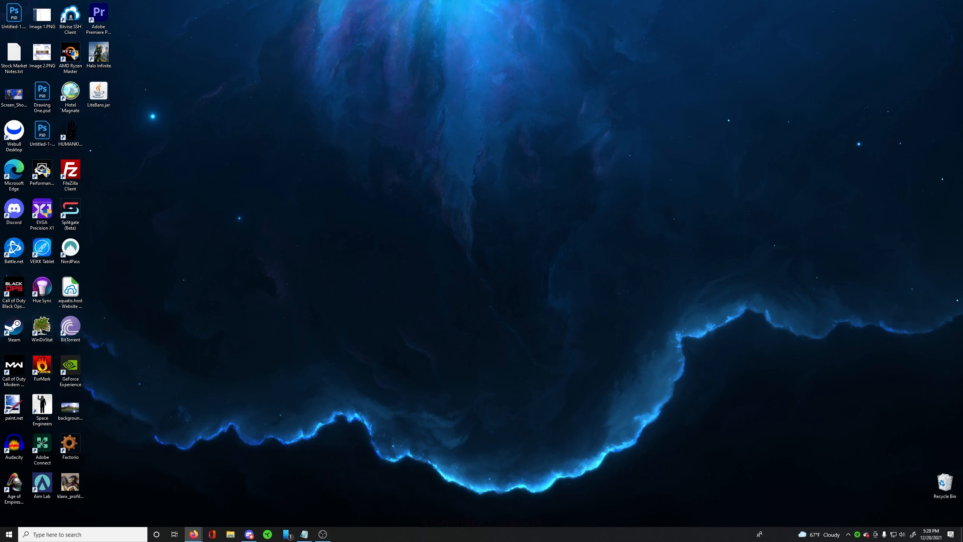
- Switch to Firefox, search Google for "litebans download" and open the LiteBans resource page on SpigotMC
left_click(193, 535)
left_click(414, 178)
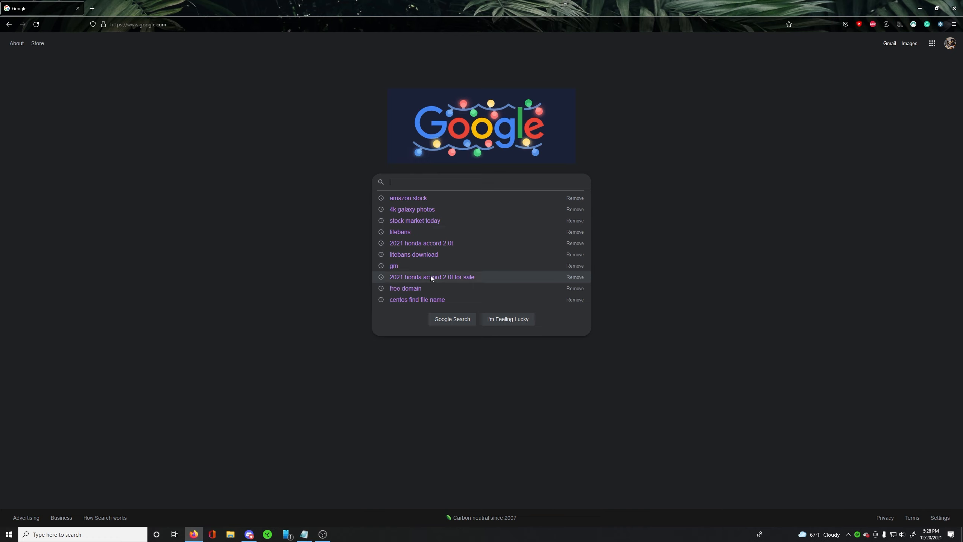
left_click(431, 254)
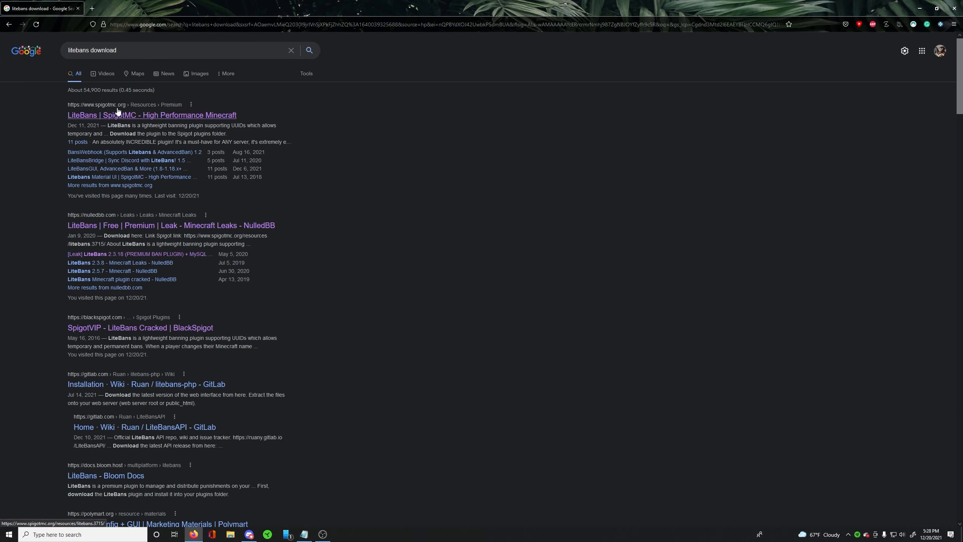
left_click(137, 115)
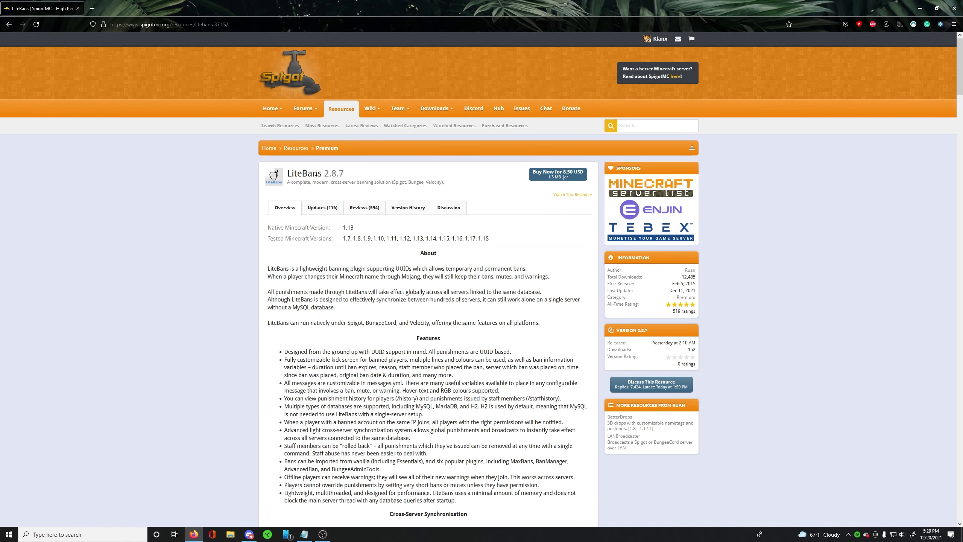
left_click_drag(323, 174, 345, 174)
left_click(348, 177)
- Minimise the browser and move LiteBans.jar to an empty area of the desktop
left_click(920, 8)
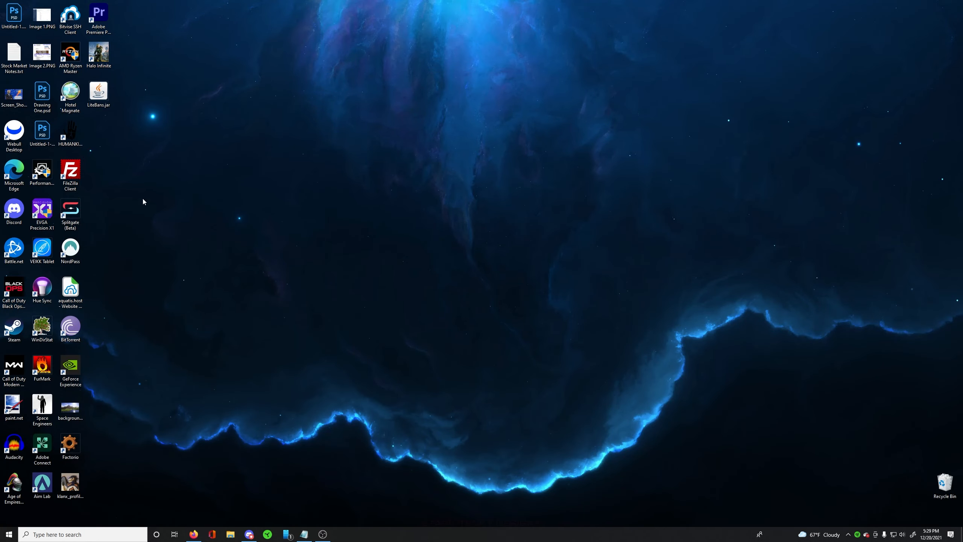
left_click_drag(98, 93, 437, 209)
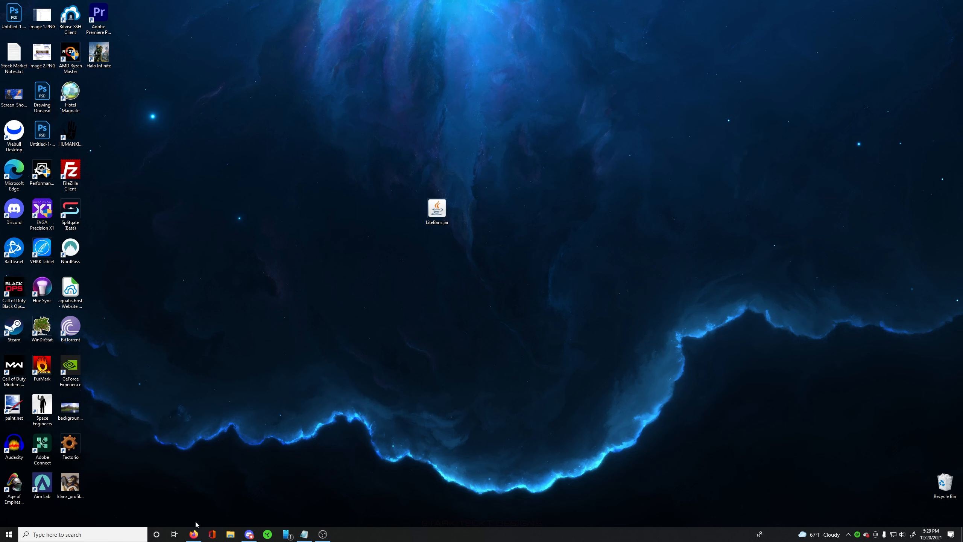
- Switch back to Firefox, log in to the Bungee Server's FTP file access on the Aquatis panel and open the plugins folder
left_click(193, 534)
key("ctrl+l")
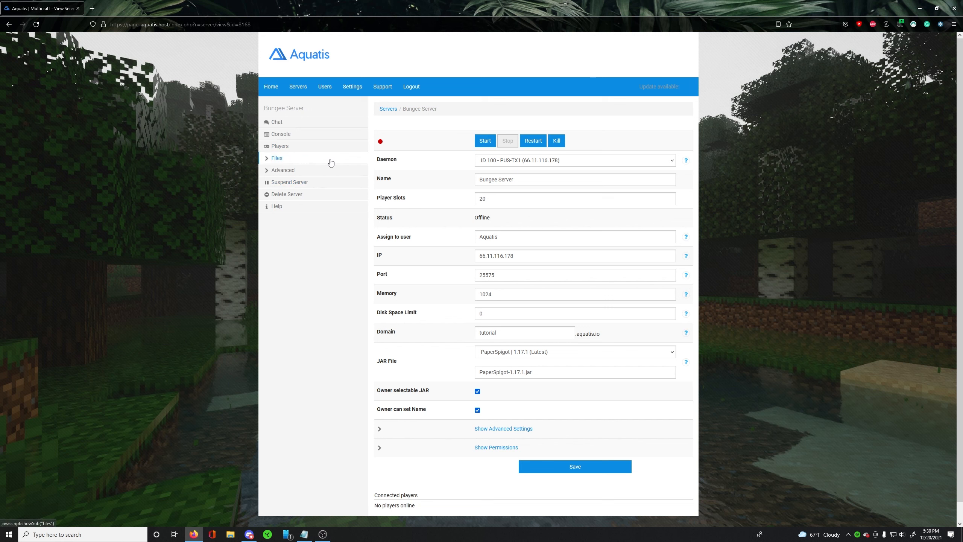
left_click(268, 162)
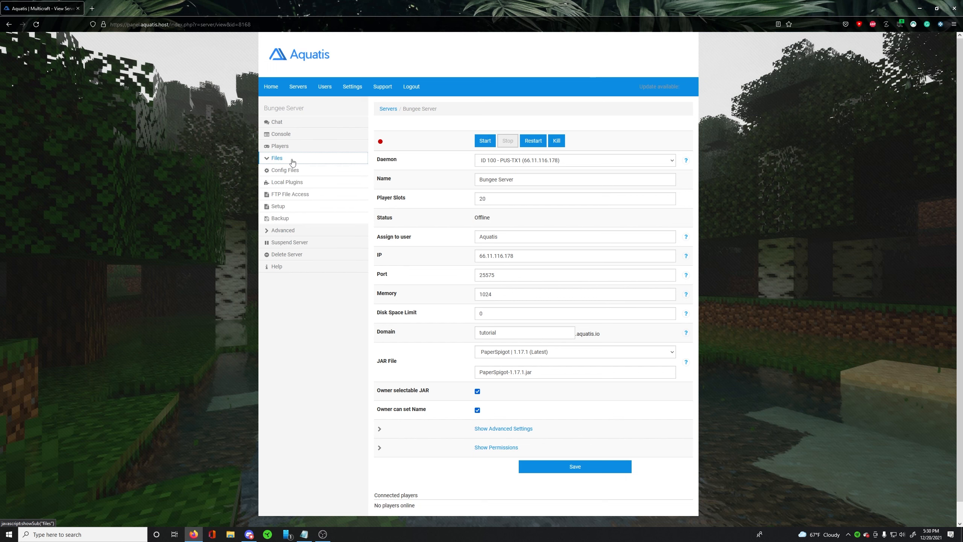
left_click(293, 195)
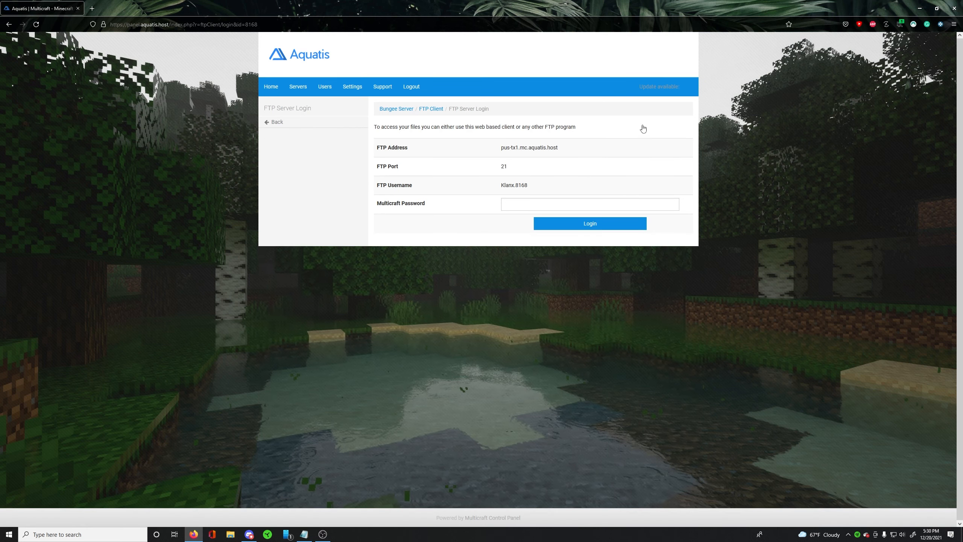
left_click(590, 224)
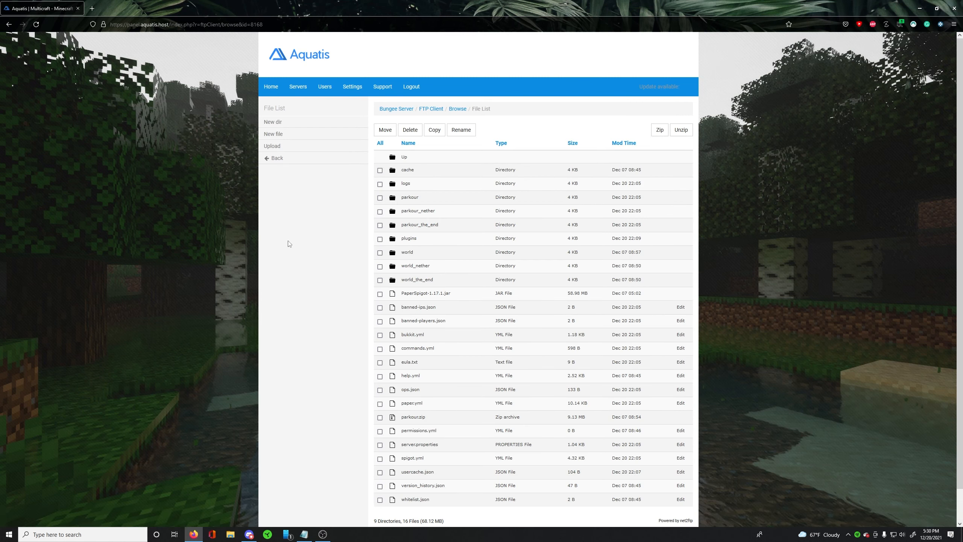
left_click(413, 239)
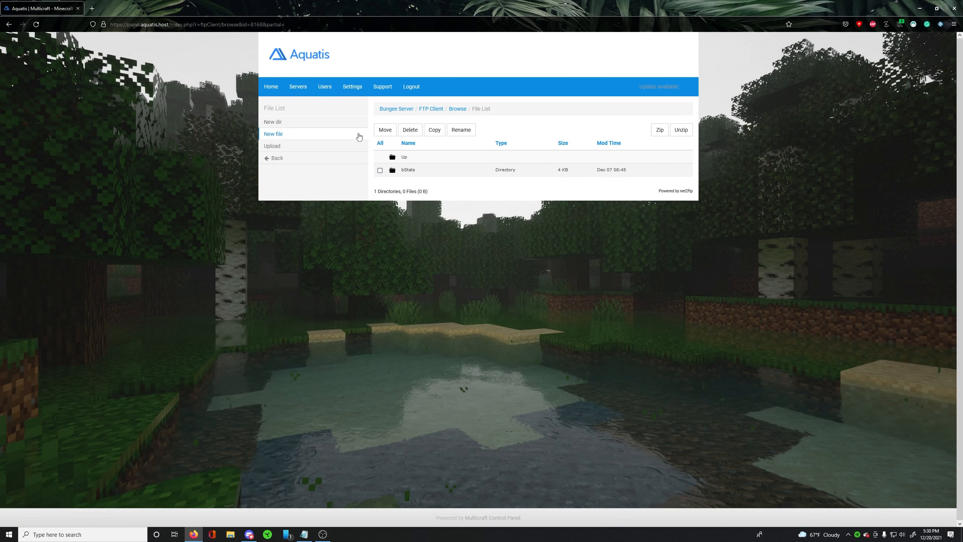
- Choose LiteBans.jar from the desktop as the file to upload to the /plugins directory
left_click(287, 150)
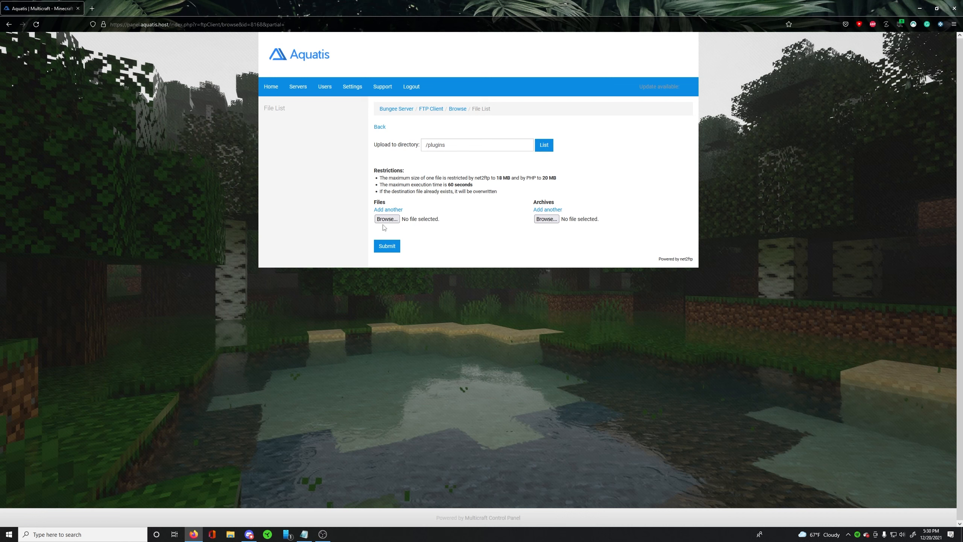
double_click(381, 201)
left_click(387, 219)
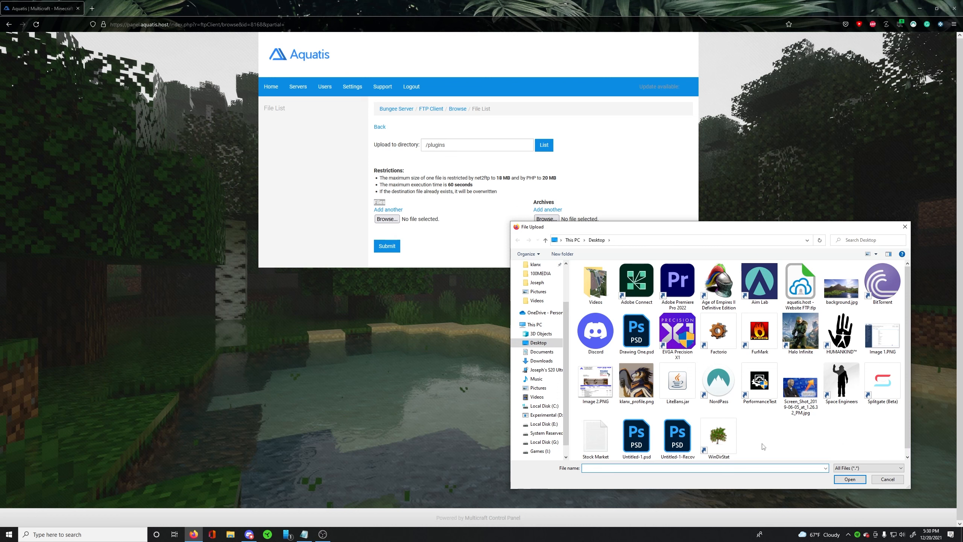
left_click(678, 382)
left_click(850, 480)
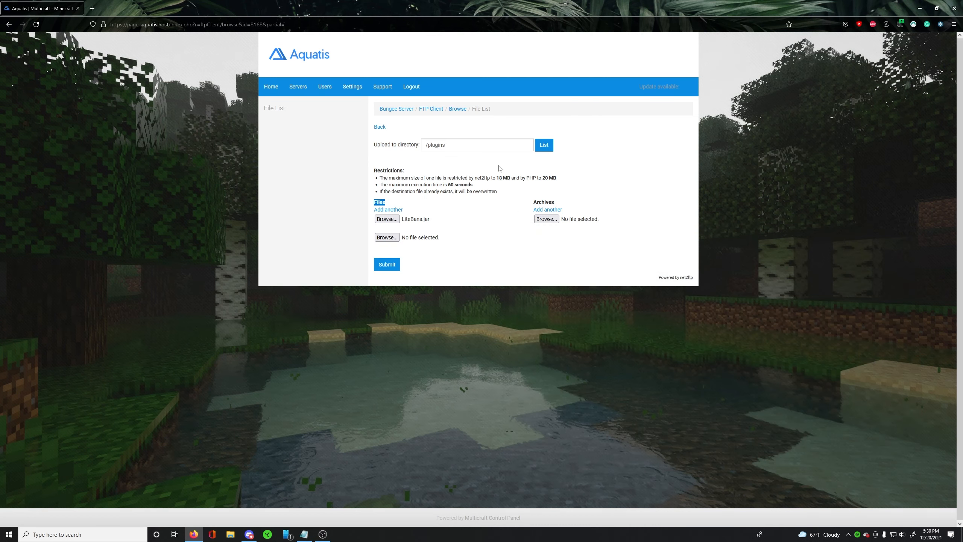
- Examine the file size and execution time restrictions that apply to uploads
left_click(464, 178)
left_click_drag(500, 177, 555, 178)
left_click(511, 180)
left_click_drag(394, 174, 410, 175)
double_click(488, 178)
left_click(494, 178)
left_click_drag(500, 178, 514, 178)
left_click(545, 180)
left_click_drag(497, 179, 510, 179)
left_click_drag(447, 185, 472, 186)
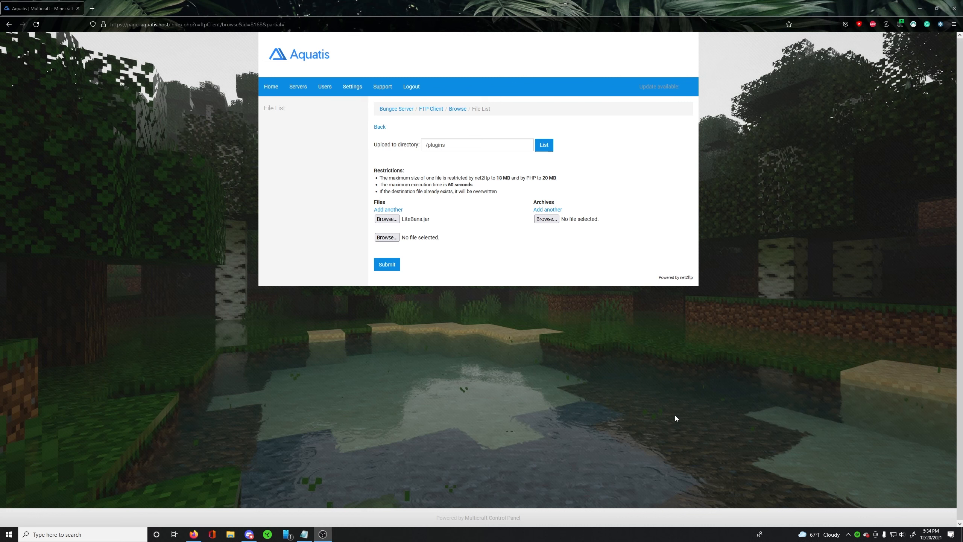
left_click(475, 267)
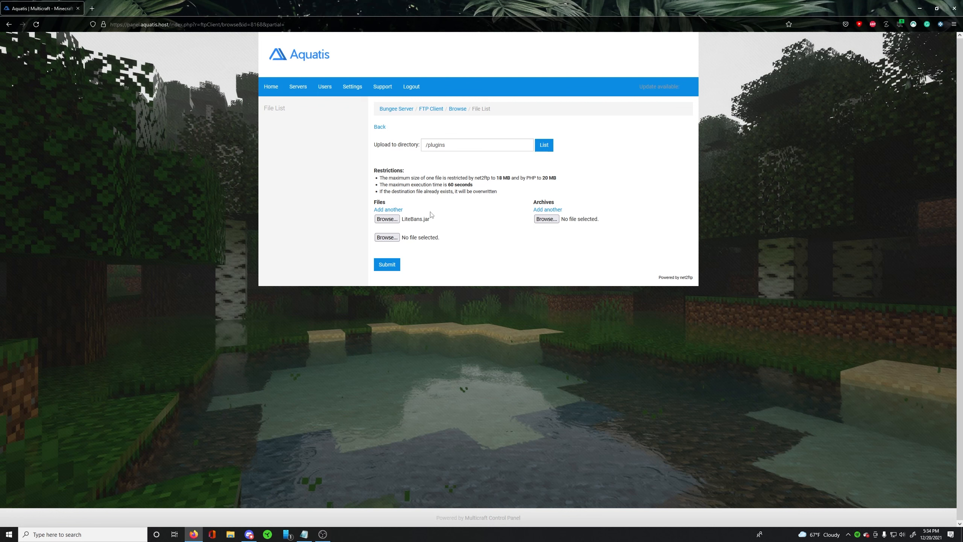
- Submit the LiteBans.jar upload to /plugins, check the transfer report and leave the upload page
left_click(389, 264)
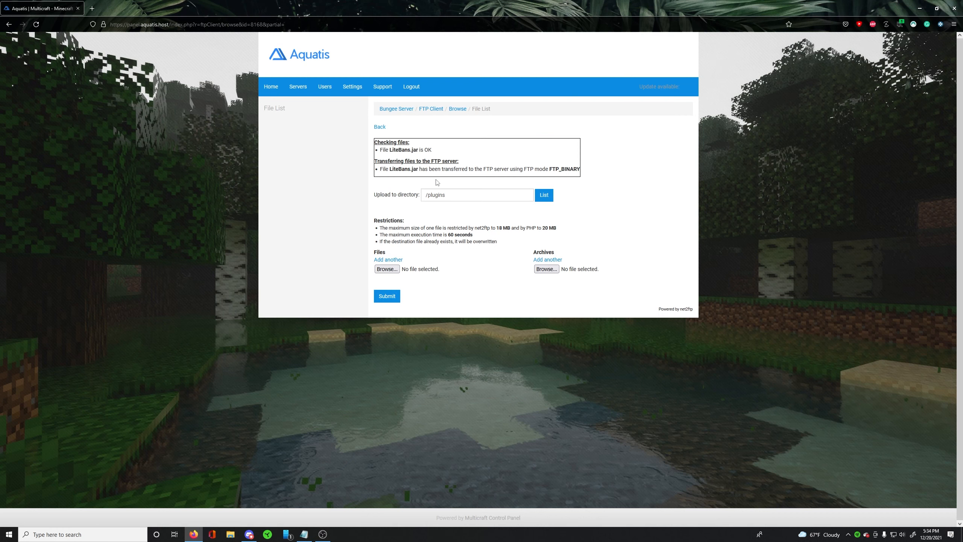
left_click_drag(385, 149, 450, 158)
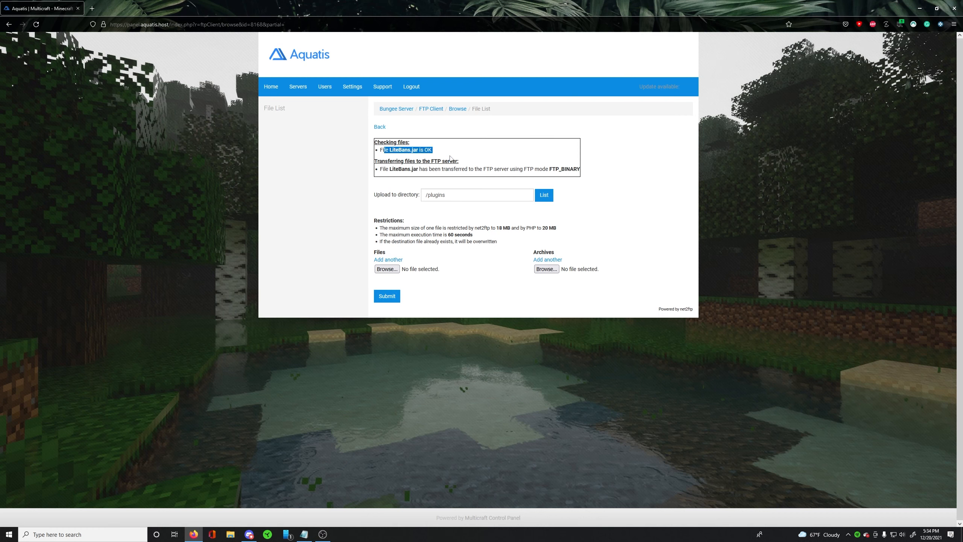
left_click(499, 168)
left_click(380, 127)
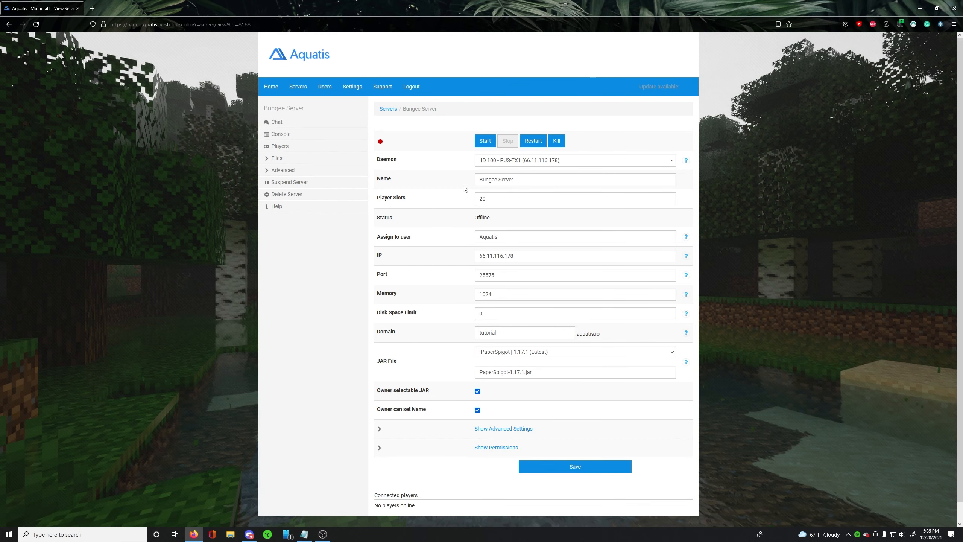
- Start the Bungee Server and check the LiteBans startup lines in its console
left_click(487, 141)
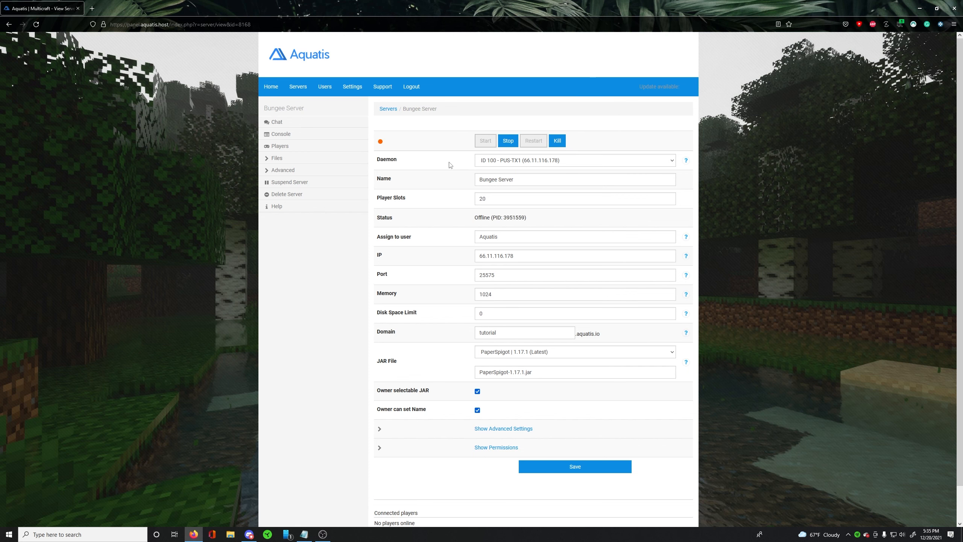
left_click(323, 135)
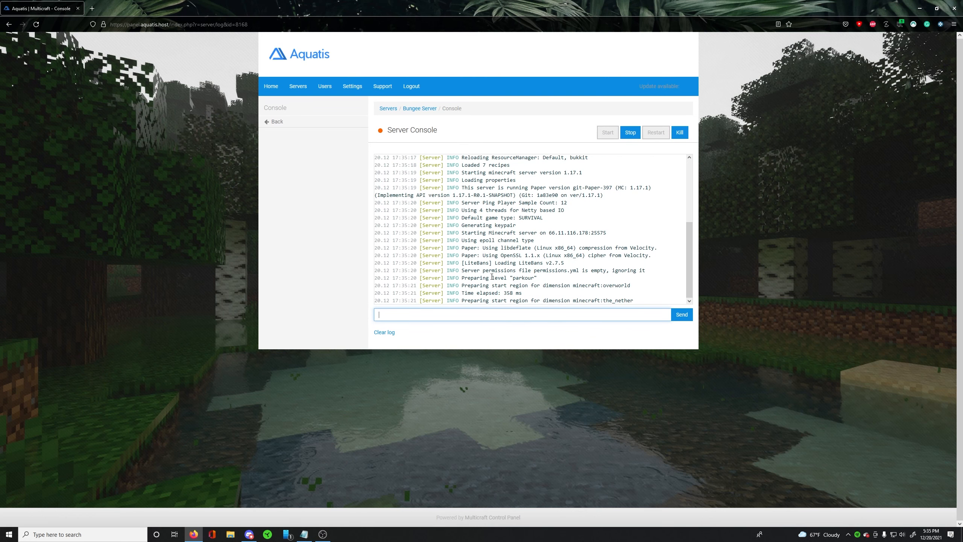
left_click_drag(468, 218, 646, 290)
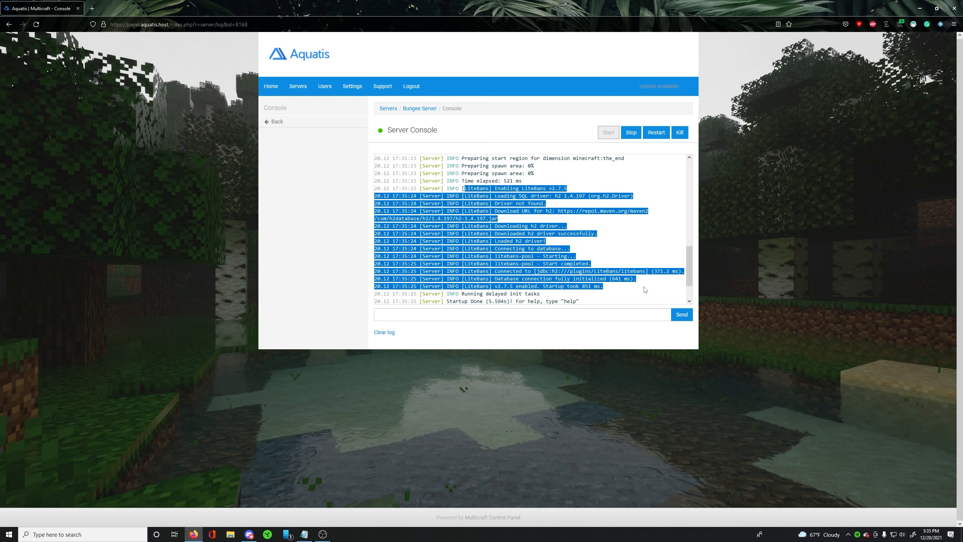
left_click(633, 265)
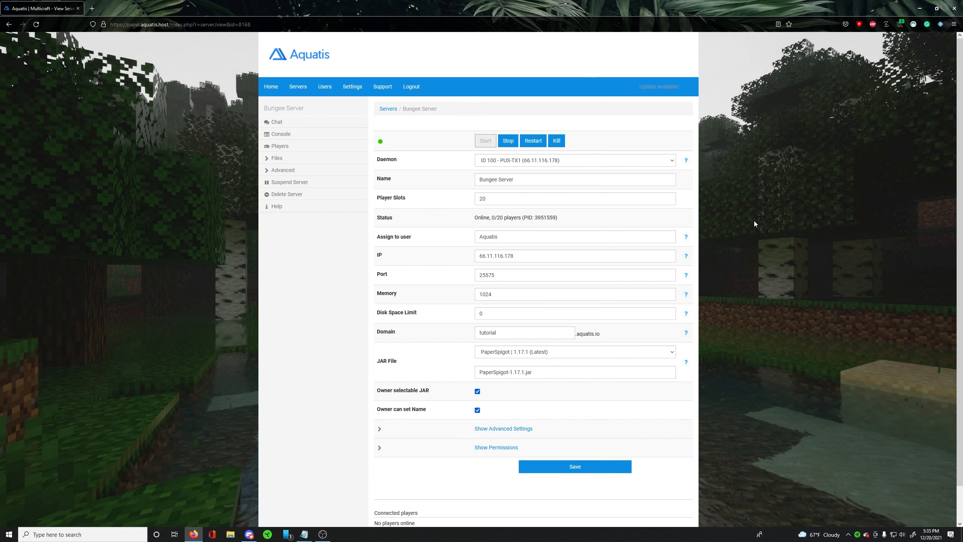
- Log in to the web hosting cPanel in a new browser tab and dismiss the welcome section
left_click(92, 8)
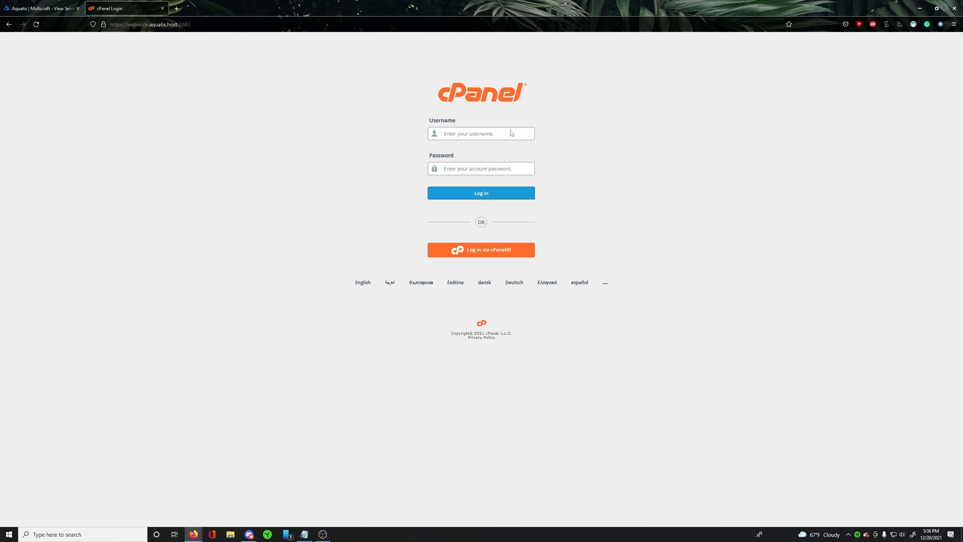
left_click(503, 131)
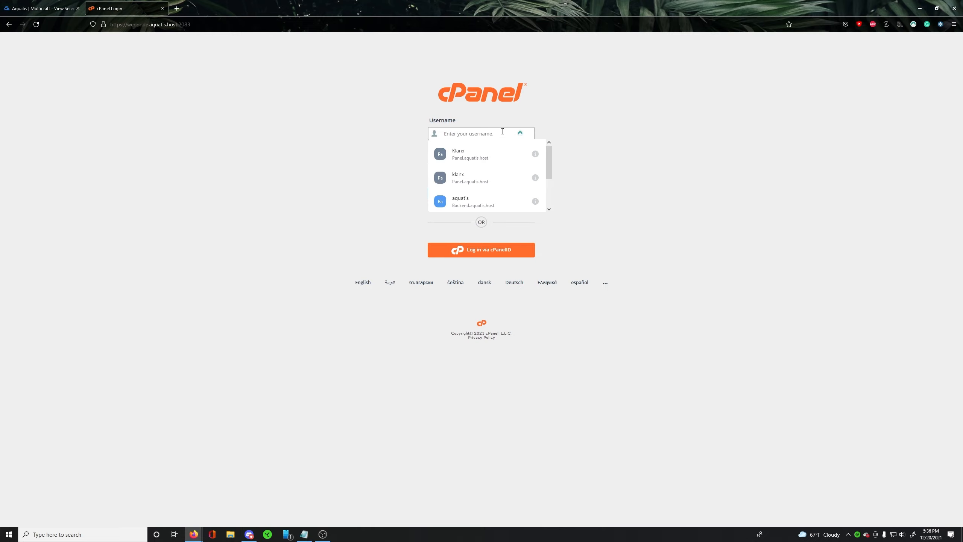
left_click(403, 129)
left_click(469, 137)
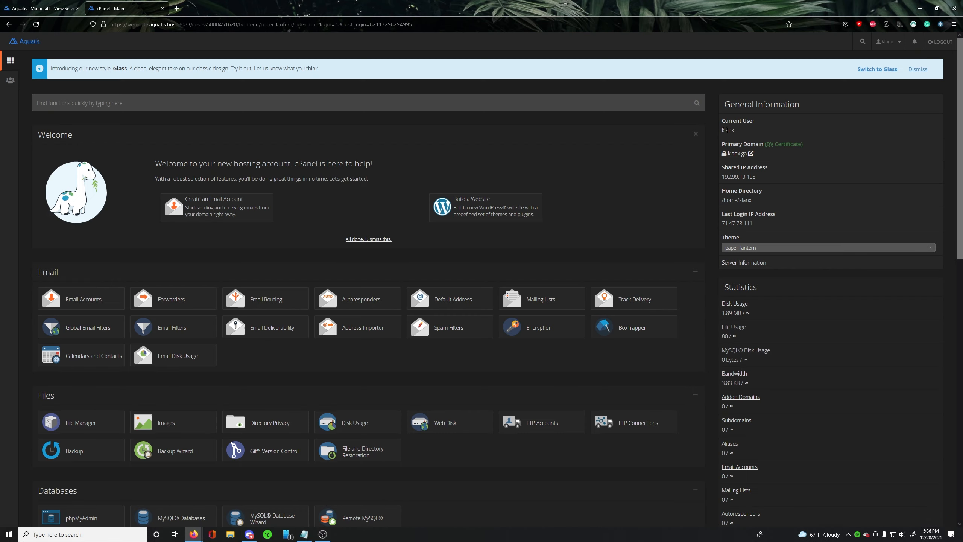
double_click(728, 130)
left_click(696, 134)
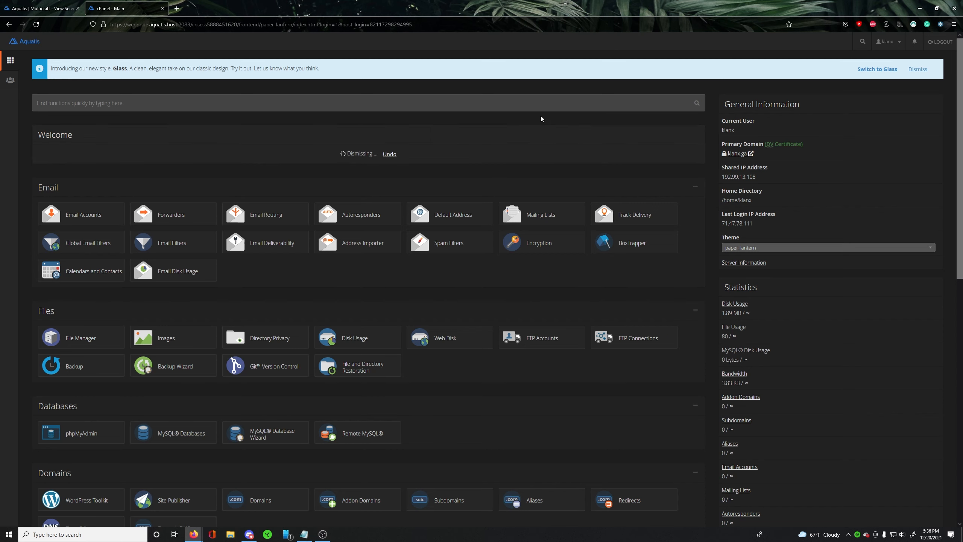
- Open the MySQL Database Wizard and enter litebans as the new database name
scroll(167, 131, "down", 3)
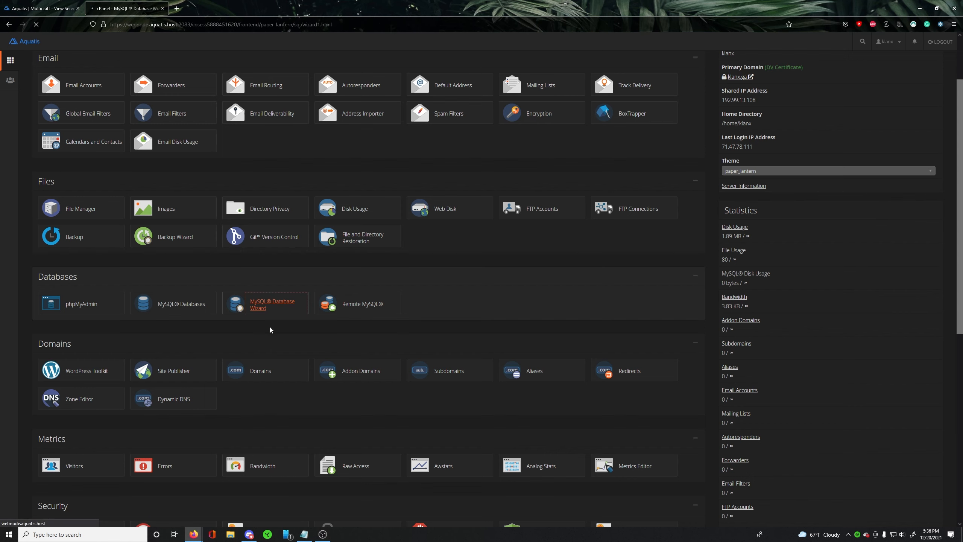
left_click(91, 179)
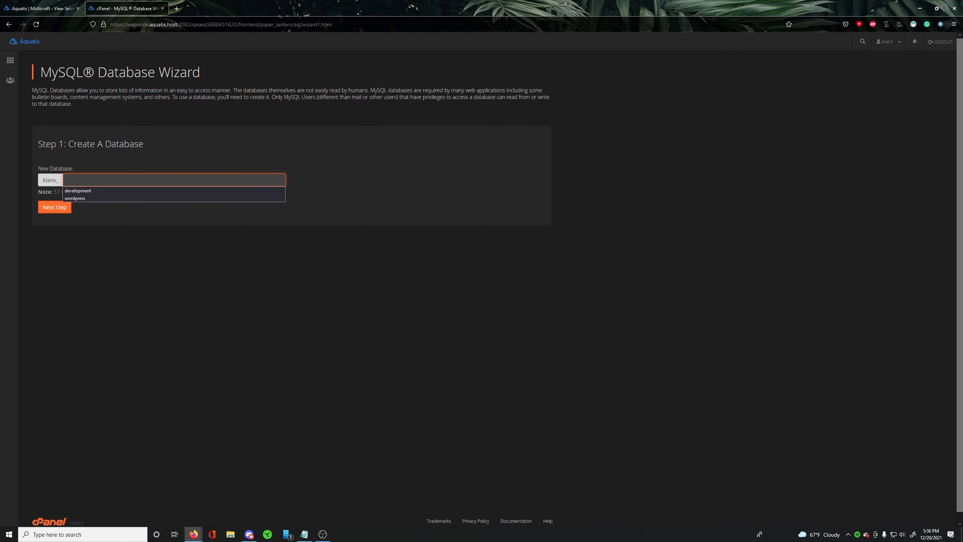
left_click_drag(87, 145, 134, 146)
left_click(108, 151)
left_click(100, 184)
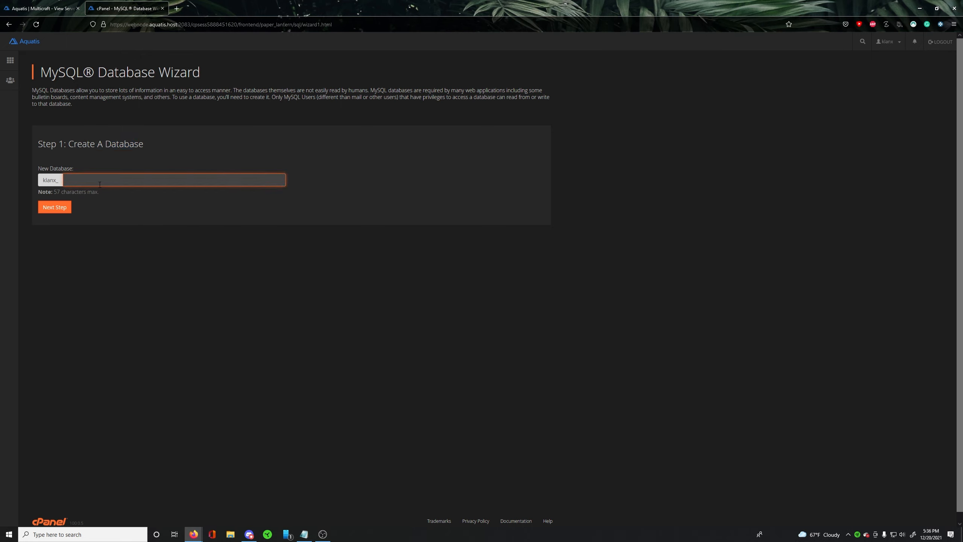
type("litebans")
- Create a Notepad note with the lines "DB: klanx_litebans", "Username:", "Password:" and "Host:", and tile it side by side with the browser
key("super")
type("note")
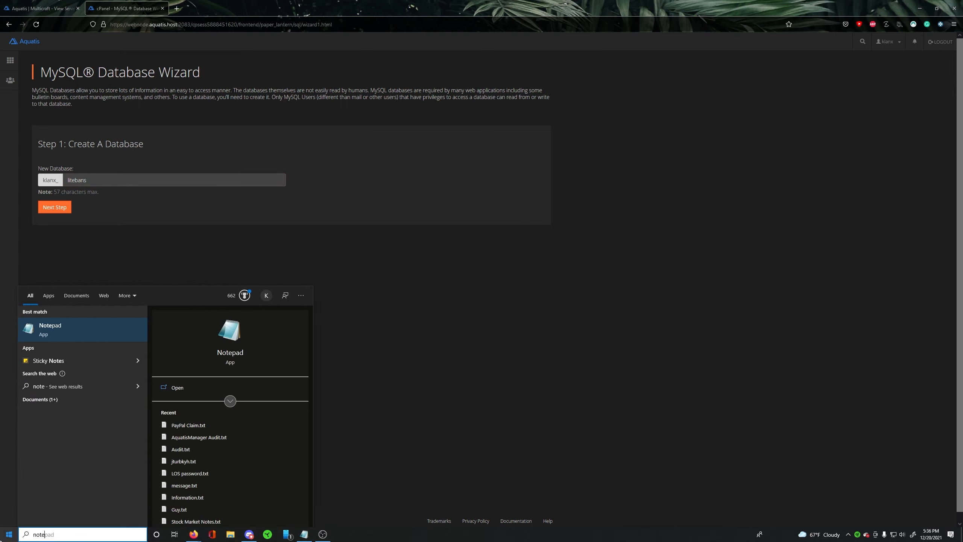
key("Return")
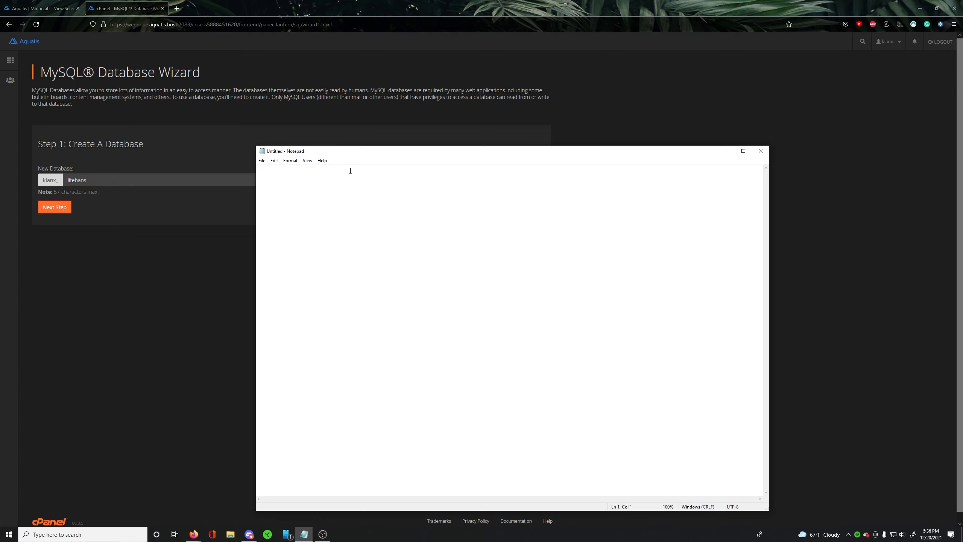
type("DB: klanx_litebans")
key("Return")
type("Username:")
key("Return")
type("Password: ")
type("Host:")
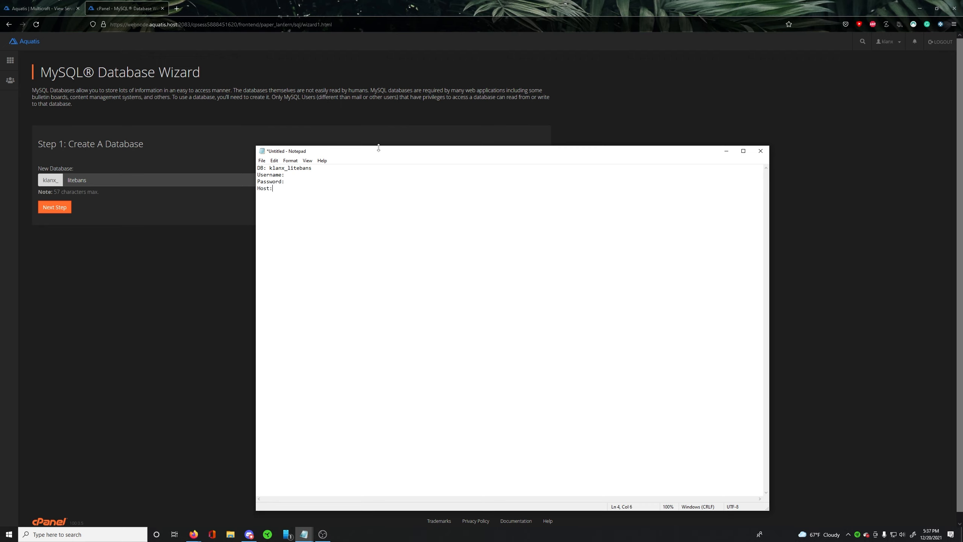
left_click_drag(379, 149, 961, 144)
left_click(264, 153)
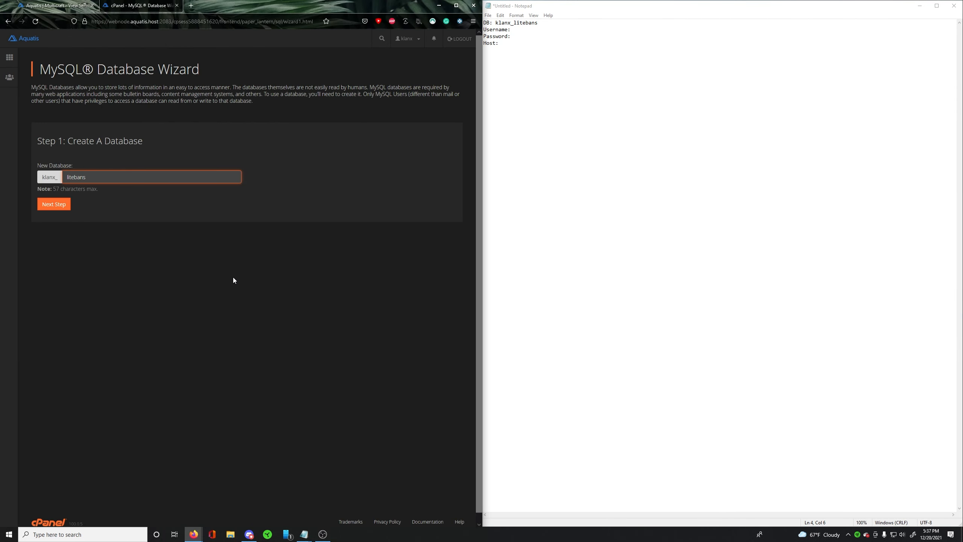
- Create the litebans database and enter litebansuser as the name of its new database user
left_click(557, 2)
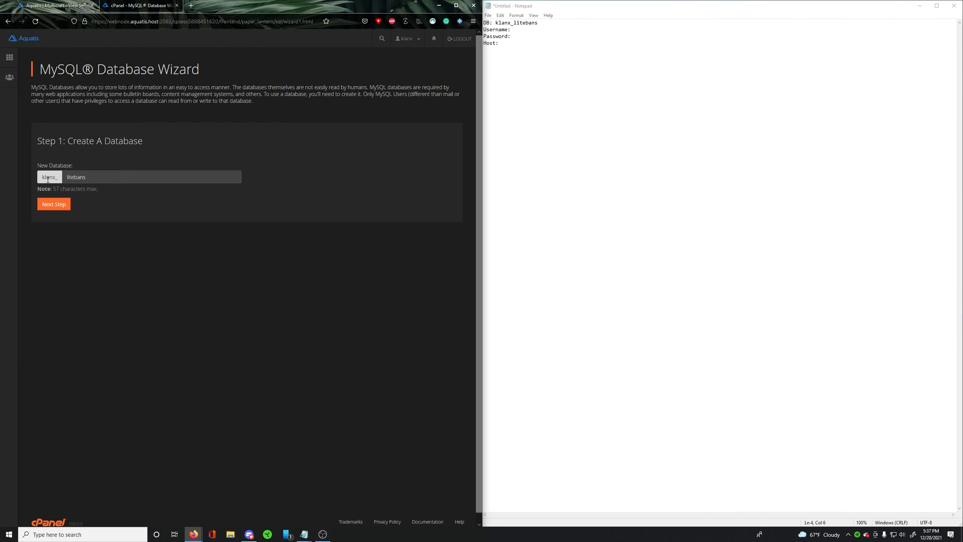
left_click(55, 207)
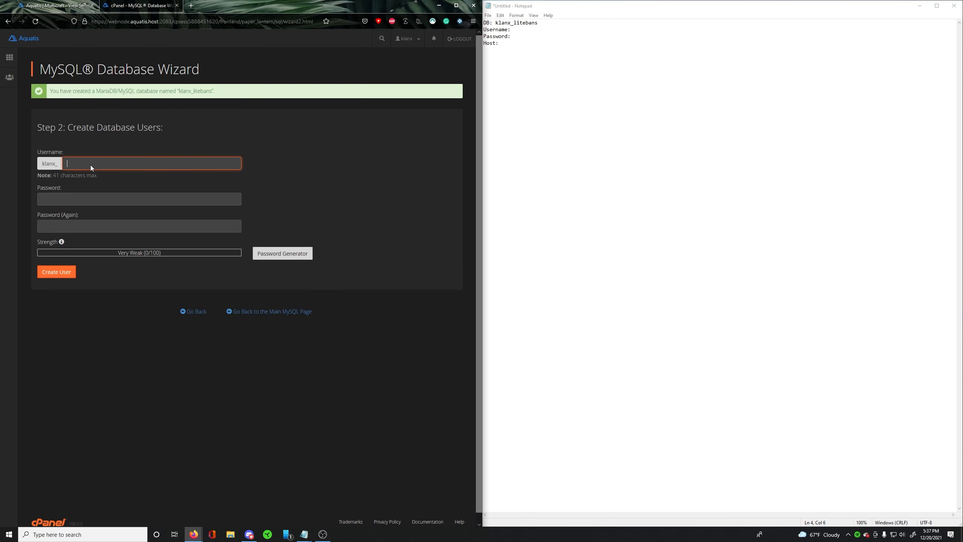
left_click(98, 162)
type("litebansuser")
- Record klanx_litebansuser on the Username line of the note
double_click(89, 163)
key("ctrl+c")
left_click(537, 32)
type("klanx_")
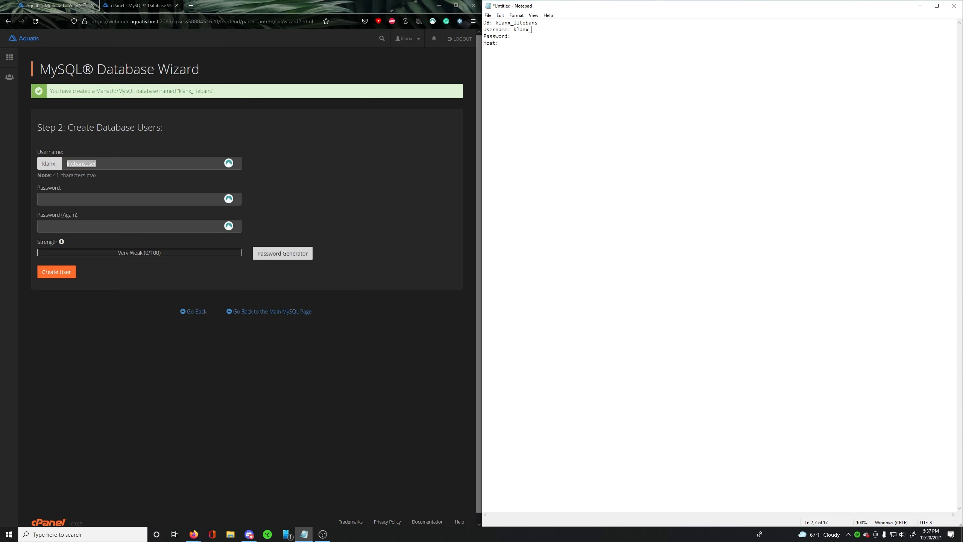
key("ctrl+v")
- Generate a password for the database user and copy it onto the Password line of the note
left_click(81, 201)
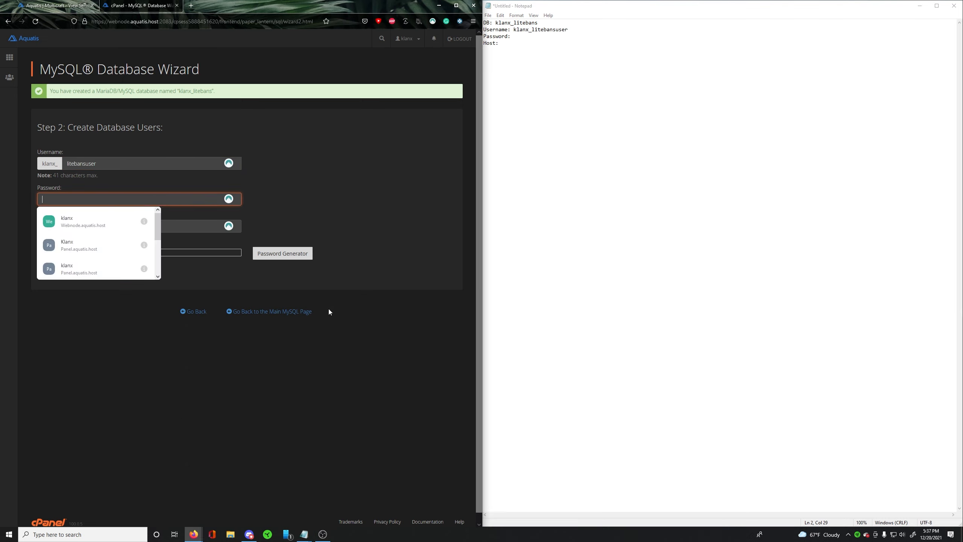
left_click(283, 254)
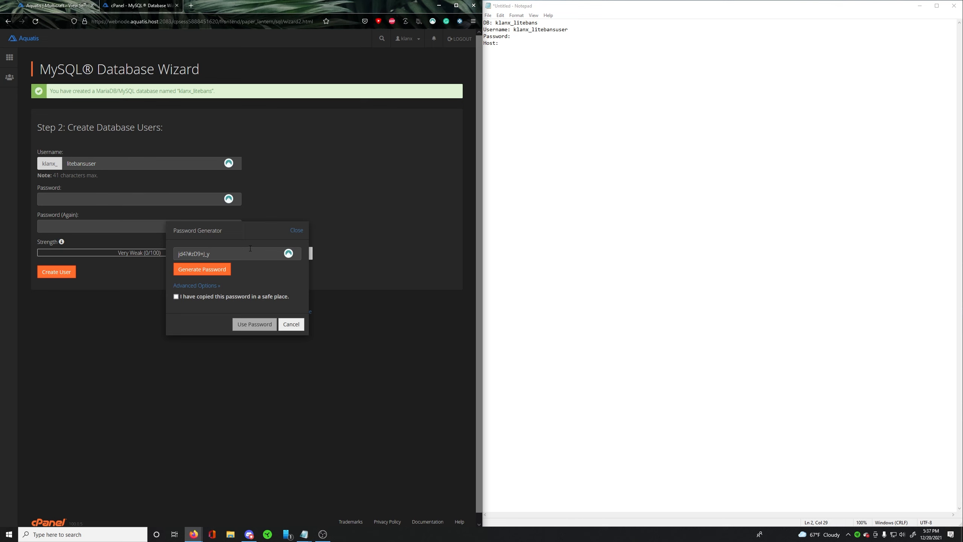
left_click(236, 254)
key("ctrl+c")
left_click(543, 35)
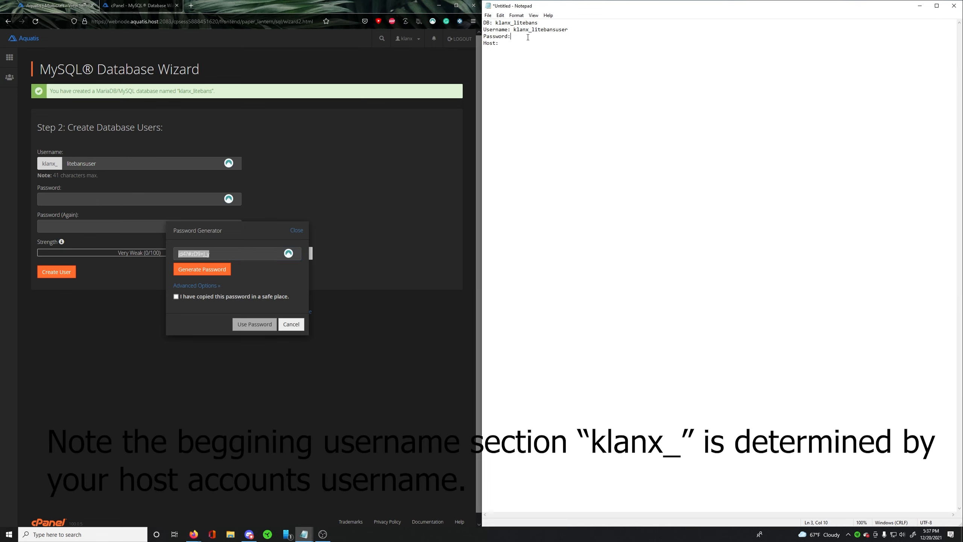
key("ctrl+v")
- Confirm that the password is saved, apply it to the password fields, and create the database user
left_click(186, 297)
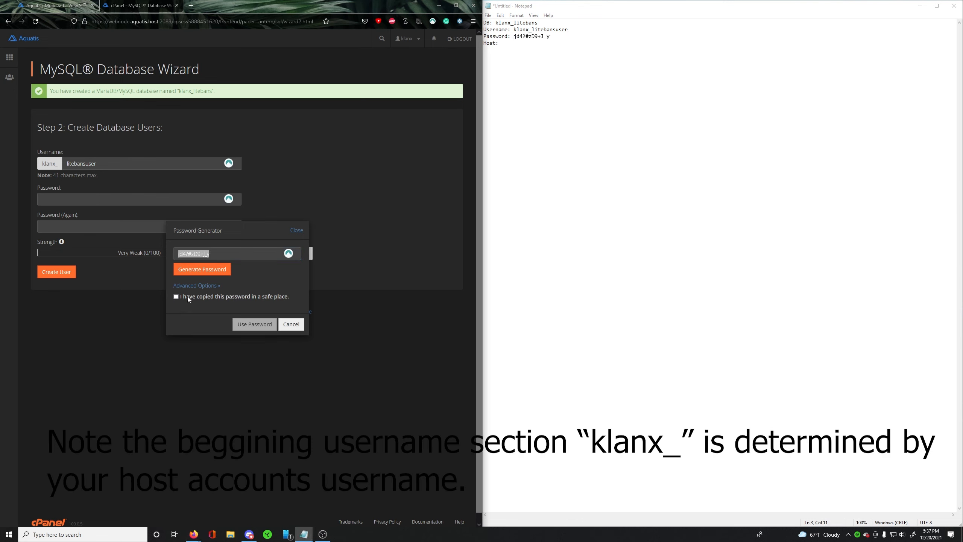
left_click(253, 324)
left_click(56, 272)
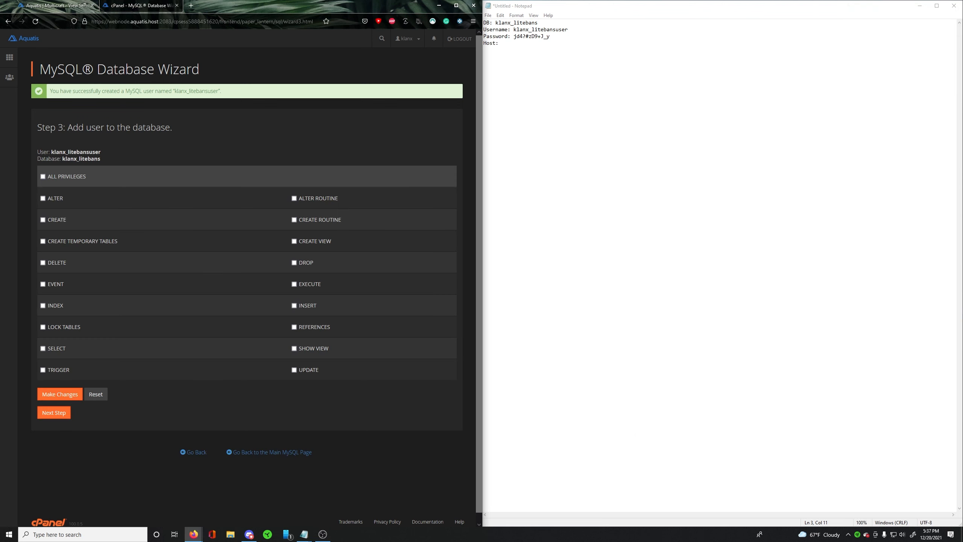
- Grant klanx_litebansuser all privileges on the klanx_litebans database and return to the cPanel home page
left_click_drag(51, 151, 101, 160)
left_click(121, 150)
left_click_drag(51, 152, 97, 152)
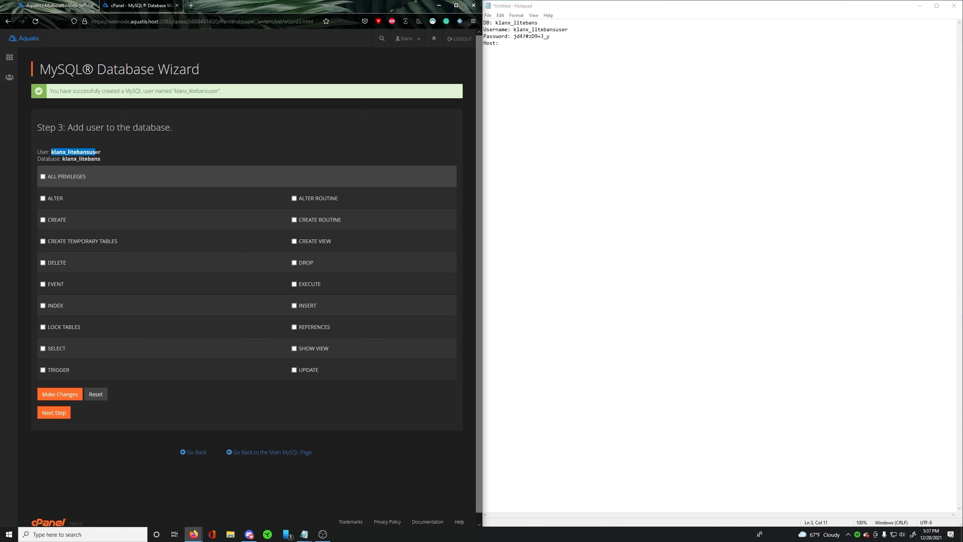
left_click(77, 182)
left_click(43, 177)
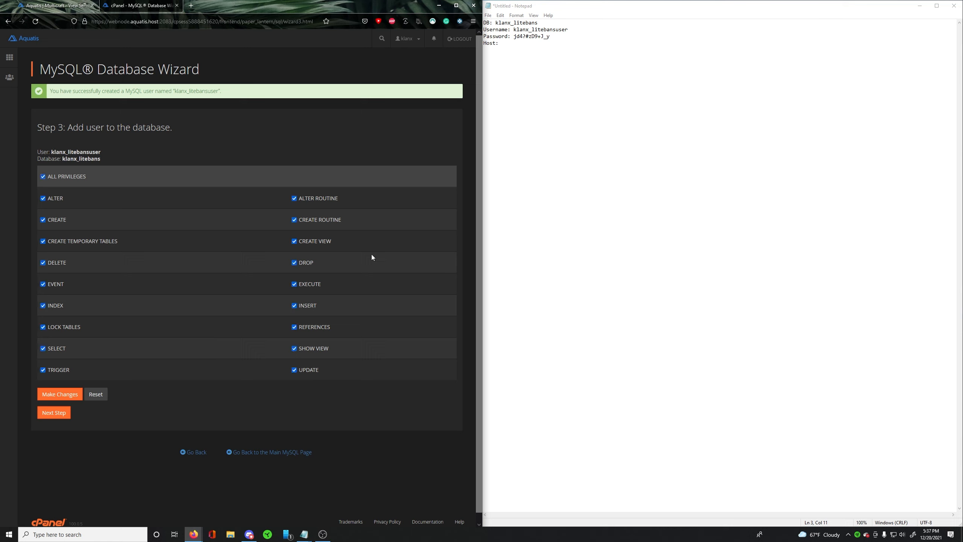
left_click_drag(60, 160, 86, 160)
left_click(114, 156)
left_click(63, 414)
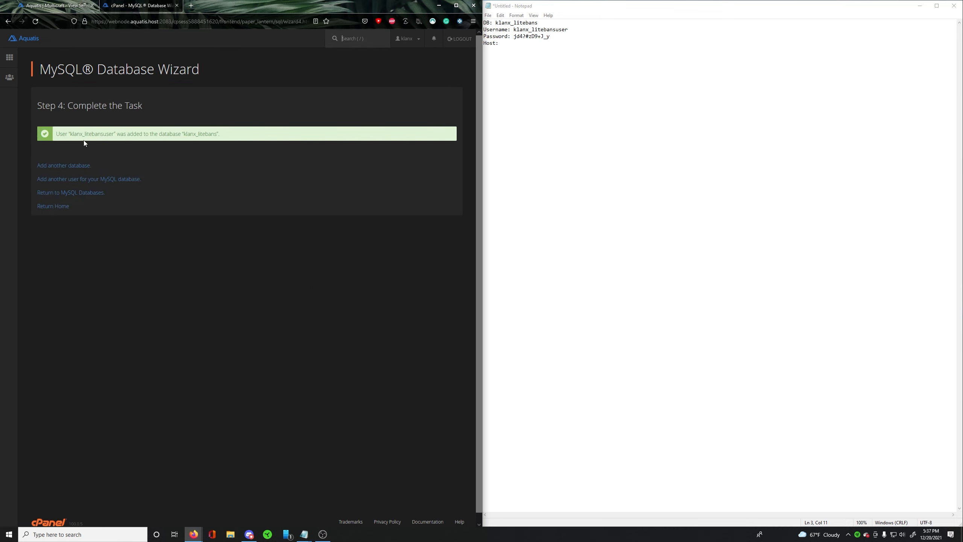
left_click_drag(81, 134, 123, 135)
left_click(150, 137)
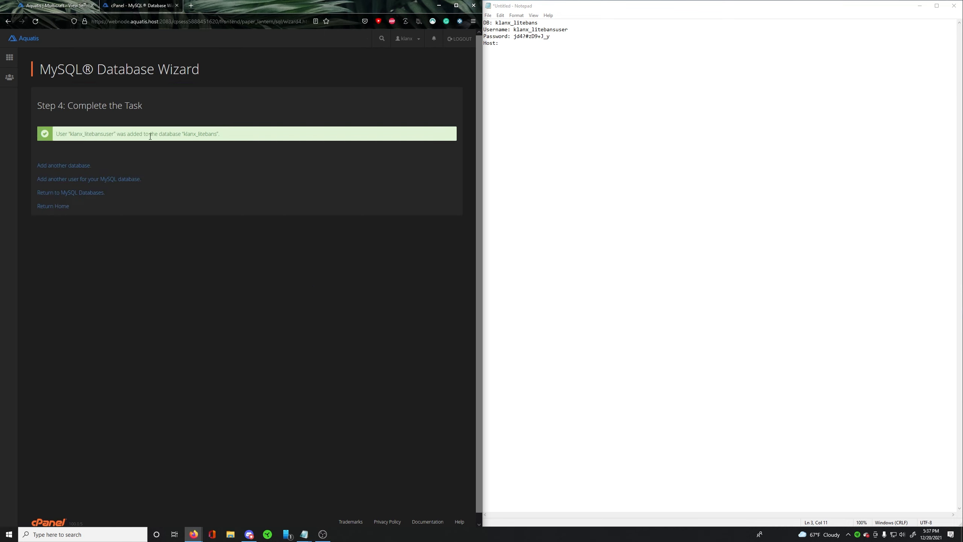
left_click_drag(188, 134, 229, 137)
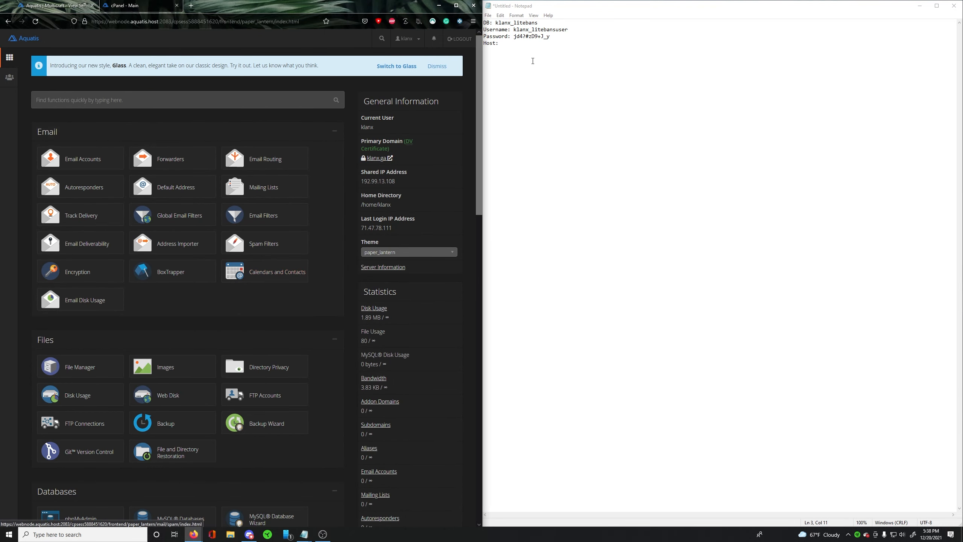
- Copy the hosting account's shared IP address and open it in a new browser tab
left_click_drag(511, 43, 483, 43)
left_click(499, 61)
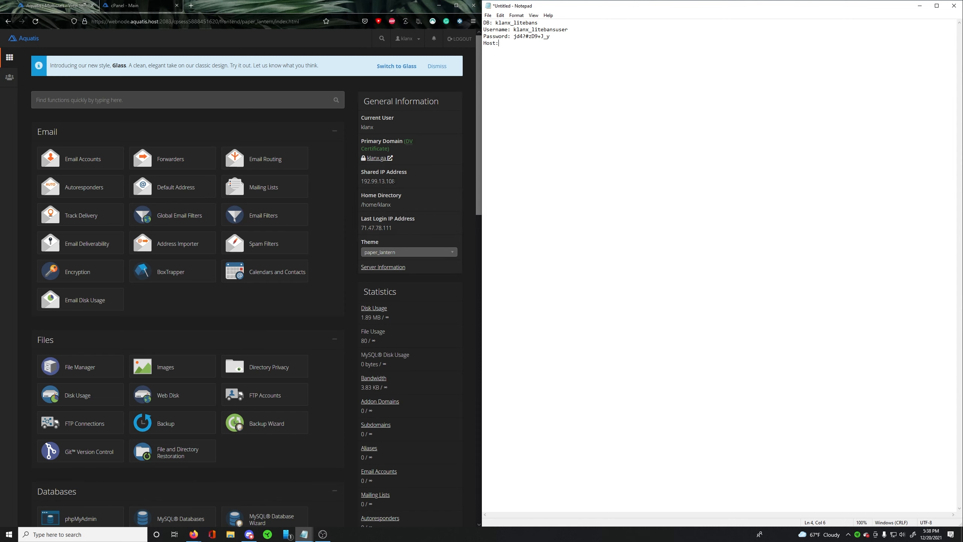
mouse_move(361, 172)
left_mouse_down()
mouse_move(407, 173)
mouse_move(360, 181)
left_mouse_up()
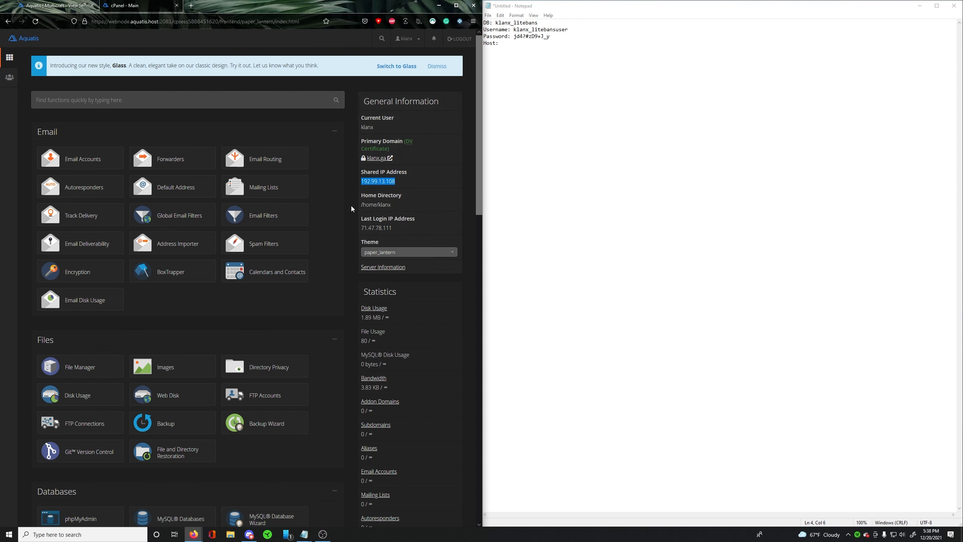
key("ctrl+c")
key("ctrl+t")
key("ctrl+v")
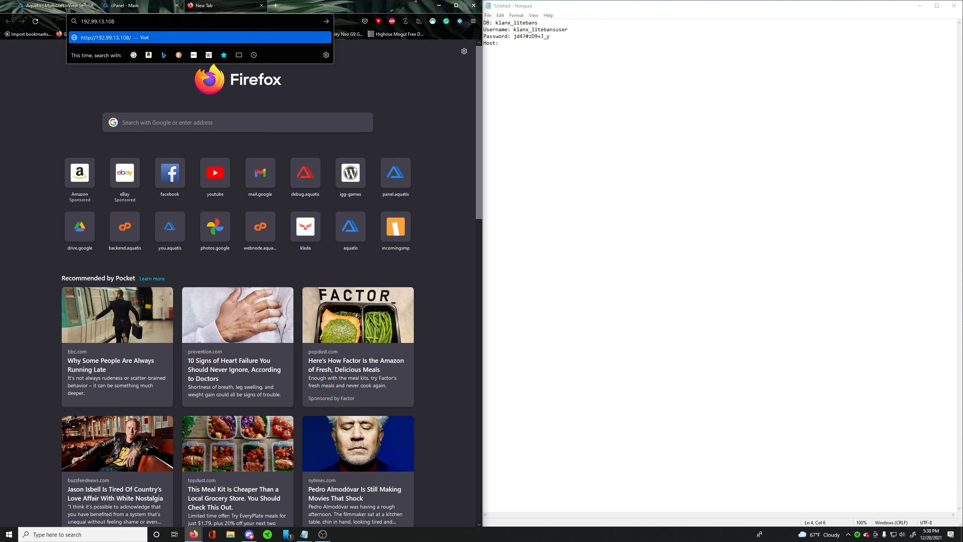
key("Return")
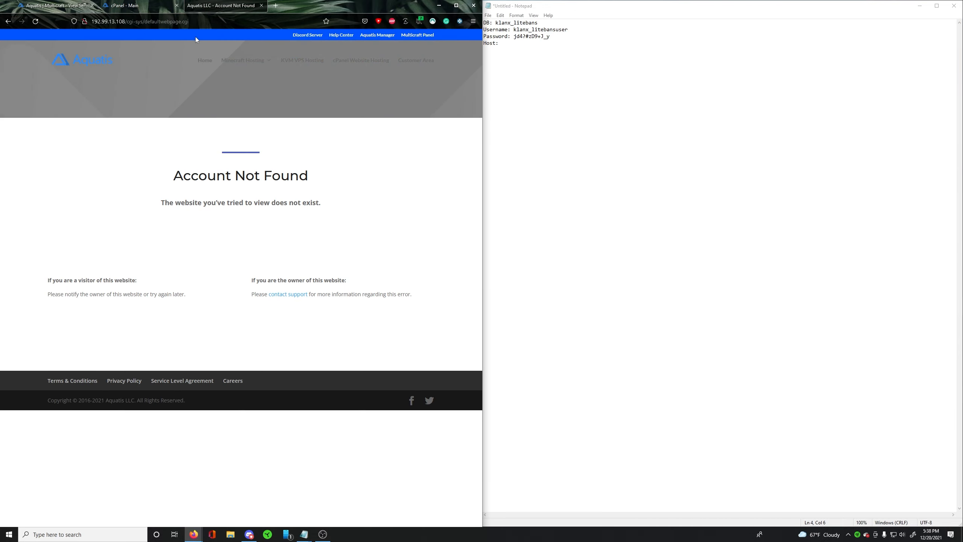
- Load the same IP address on port 2083 to check its hostname, and close that tab
left_click_drag(188, 21, 126, 21)
type(":2083")
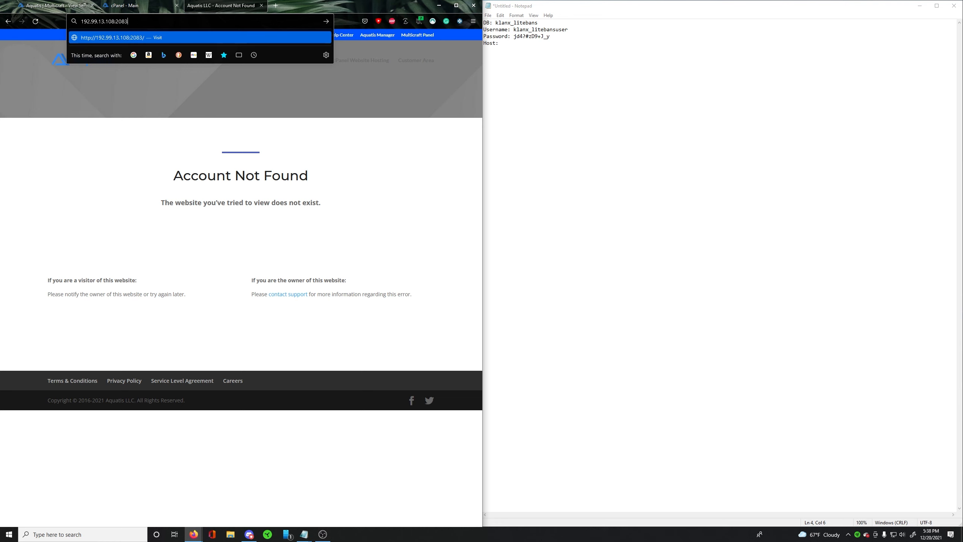
key("Return")
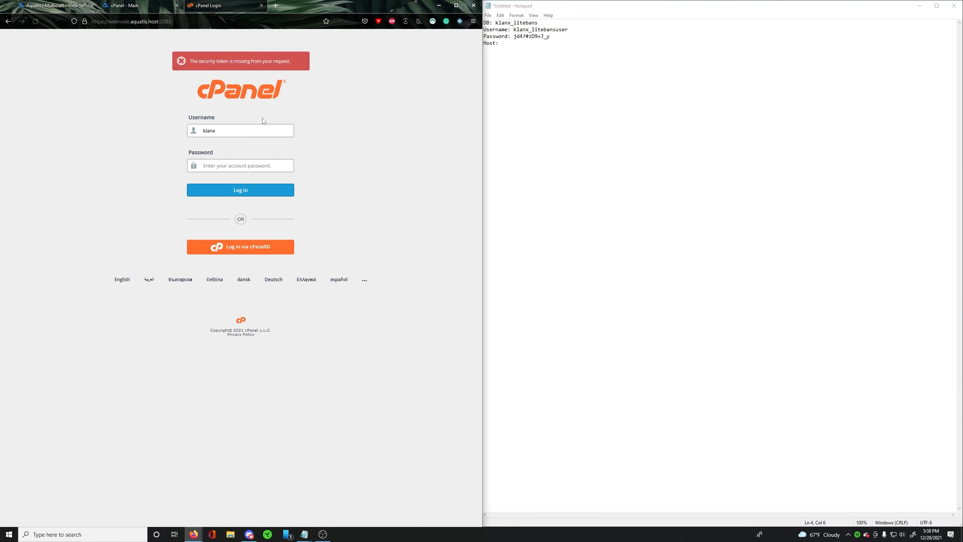
left_click_drag(105, 21, 180, 34)
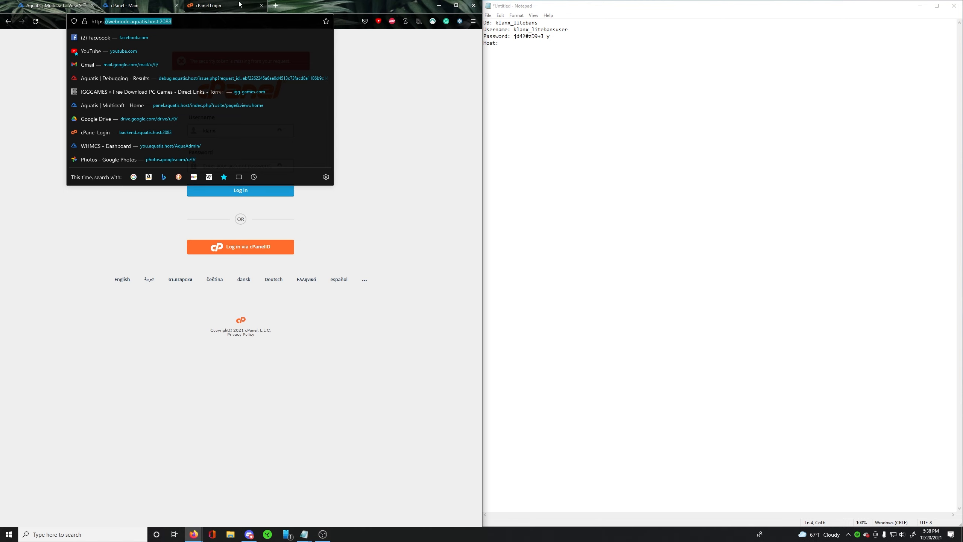
left_click(261, 5)
- Fill in 192.99.13.108 as the note's host and add "DB IS HOSTED REMOTELY ON" with 192.99.13.108 and webnode.aquatis.host beneath it
left_click(526, 45)
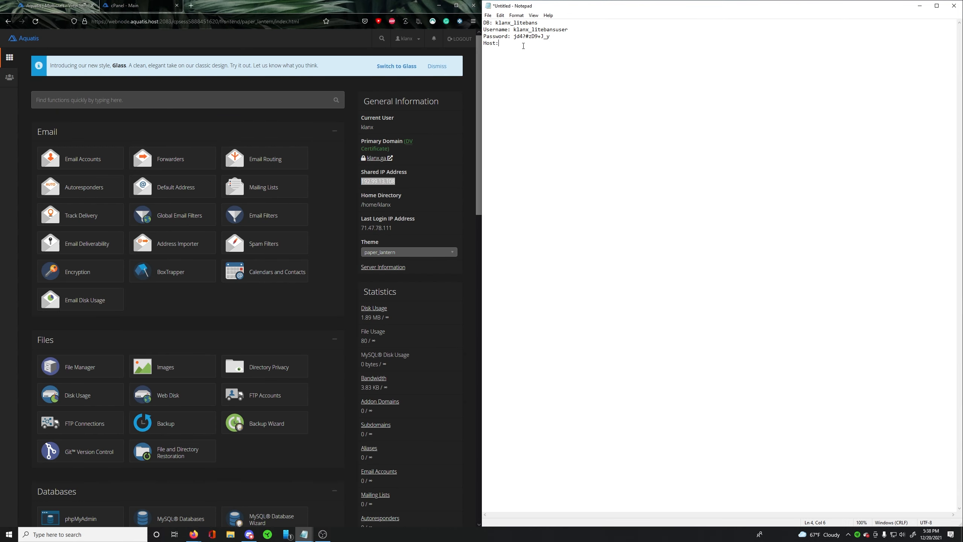
key("ctrl+v")
left_click(495, 58)
type("DB IS HOSTED REMOTELY ON")
key("Return")
key("ctrl+v")
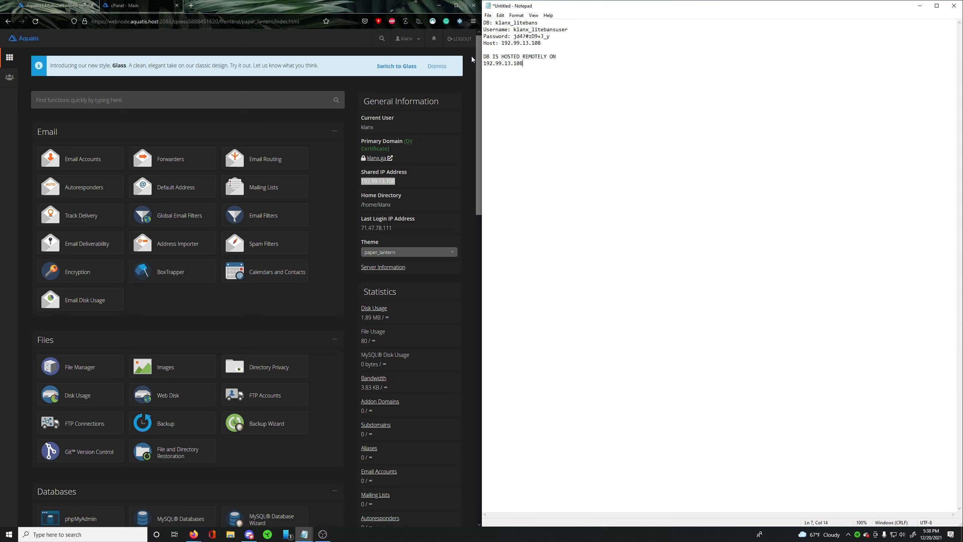
type("webnode.aquatis.host")
mouse_move(484, 71)
left_mouse_down()
mouse_move(546, 71)
mouse_move(484, 64)
left_mouse_up()
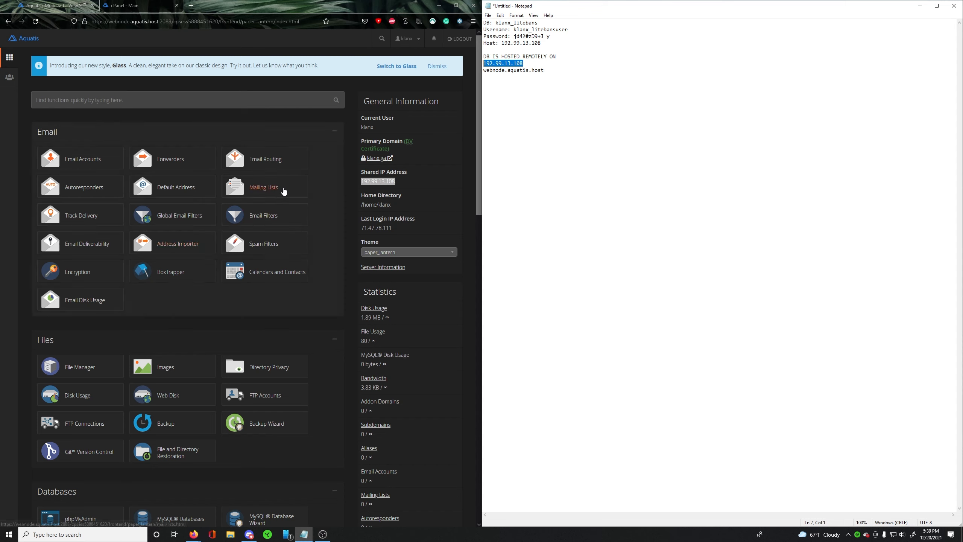
left_click(634, 122)
left_click_drag(525, 63, 482, 64)
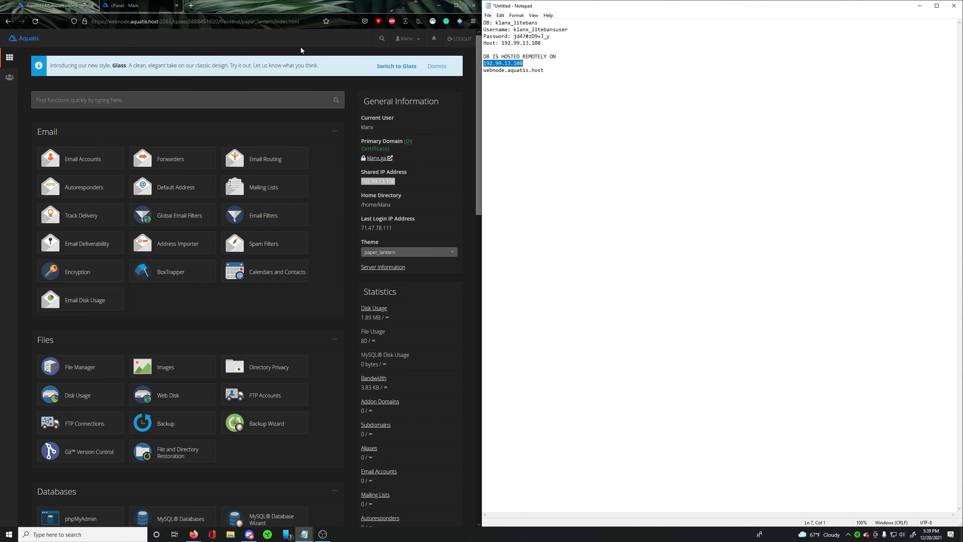
left_click(285, 15)
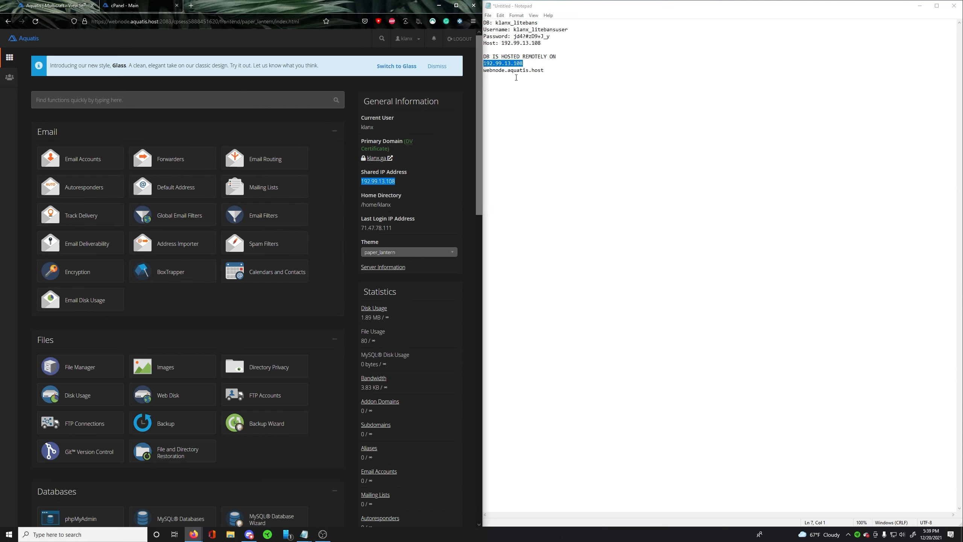
left_click(516, 77)
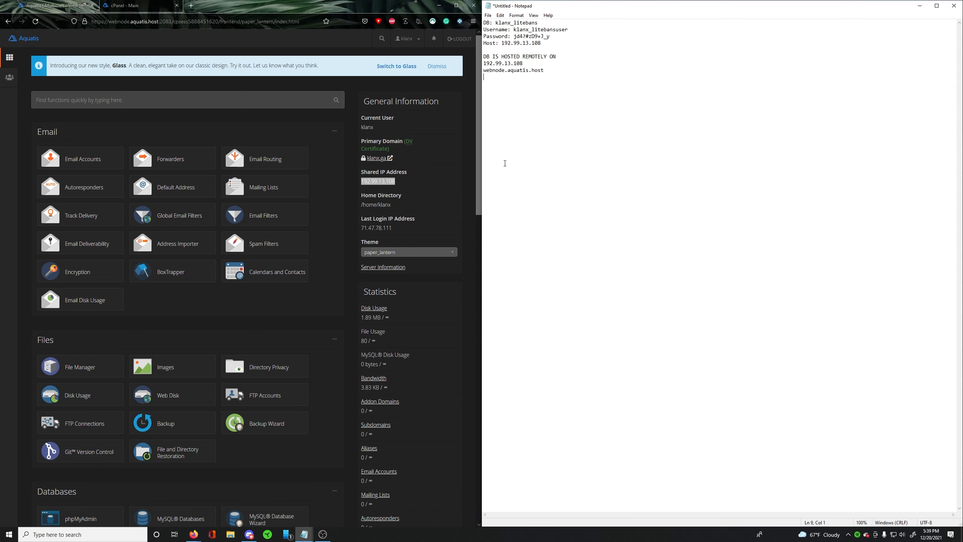
left_click_drag(524, 63, 478, 65)
left_click(544, 67)
- Bring the tutorial outline note into view and highlight the line "2. Creating the MySQL Database & Setup procedures"
left_click_drag(962, 159, 581, 157)
mouse_move(669, 174)
left_mouse_down()
mouse_move(518, 158)
mouse_move(543, 181)
mouse_move(678, 181)
left_mouse_up()
left_click(678, 179)
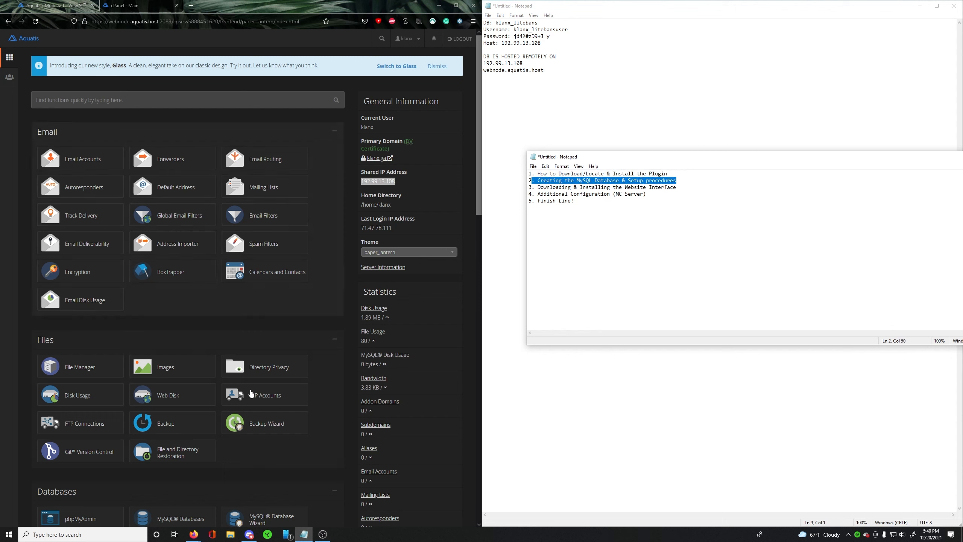
- Open the Remote MySQL settings from the Databases section of cPanel
scroll(248, 293, "down", 3)
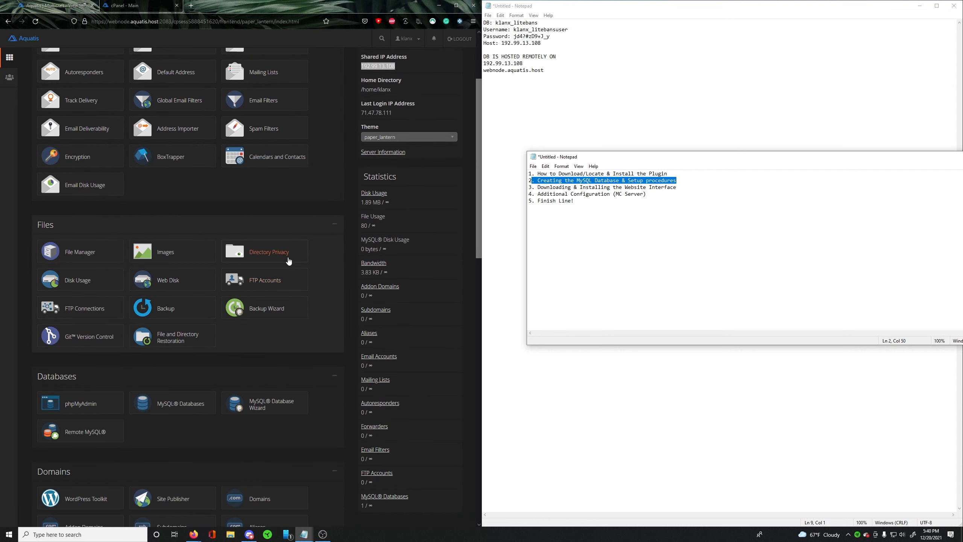
scroll(314, 243, "down", 1)
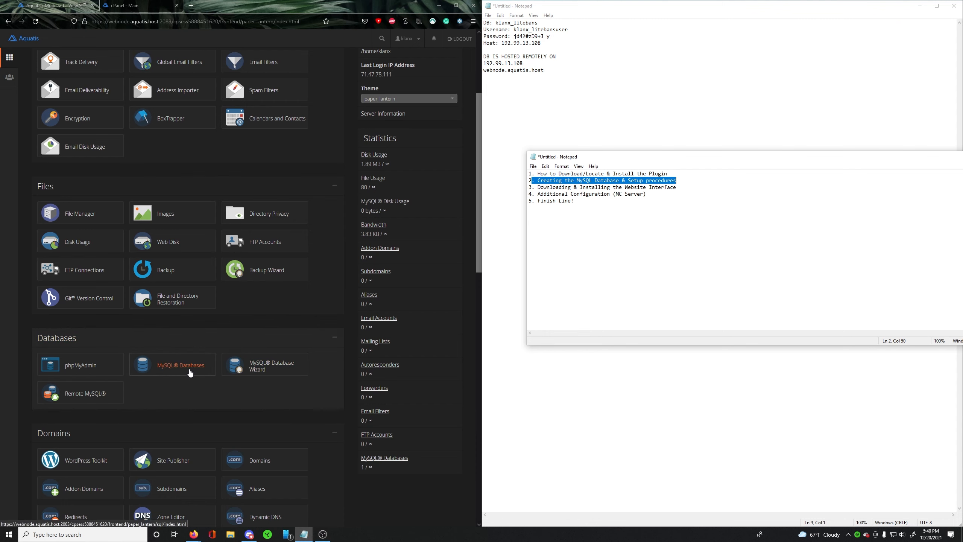
left_click(87, 395)
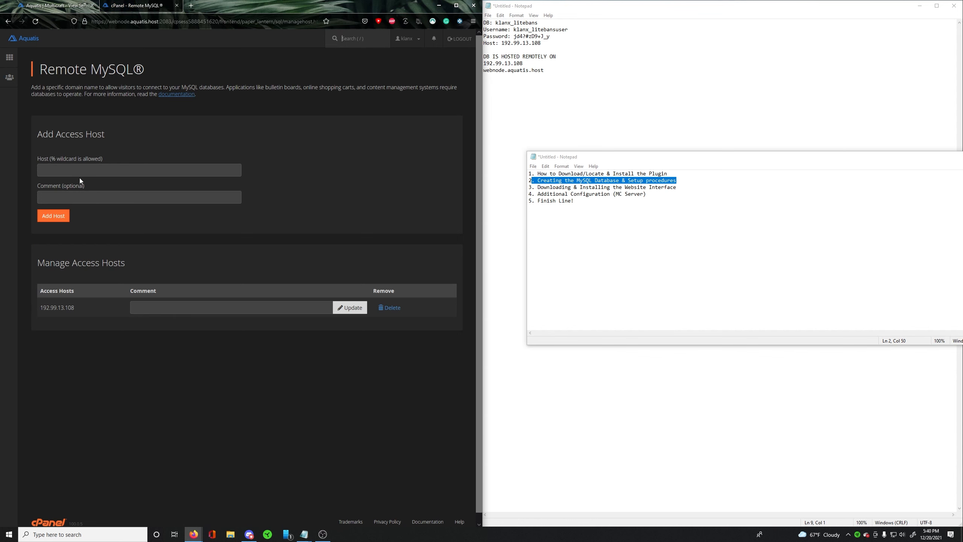
- Copy the Bungee Server's IP 66.11.116.178 from the Multicraft panel and add it as a Remote MySQL access host
left_click(57, 6)
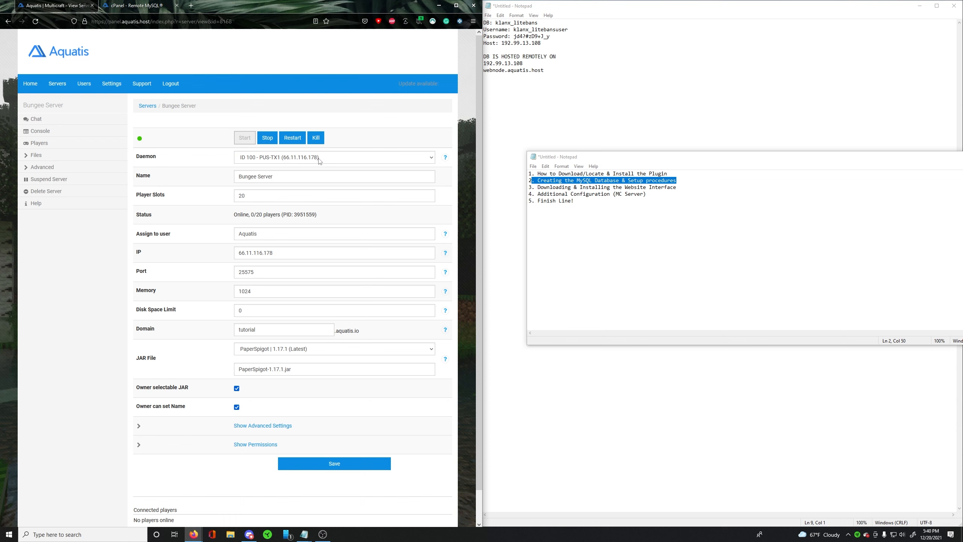
double_click(283, 250)
key("ctrl+c")
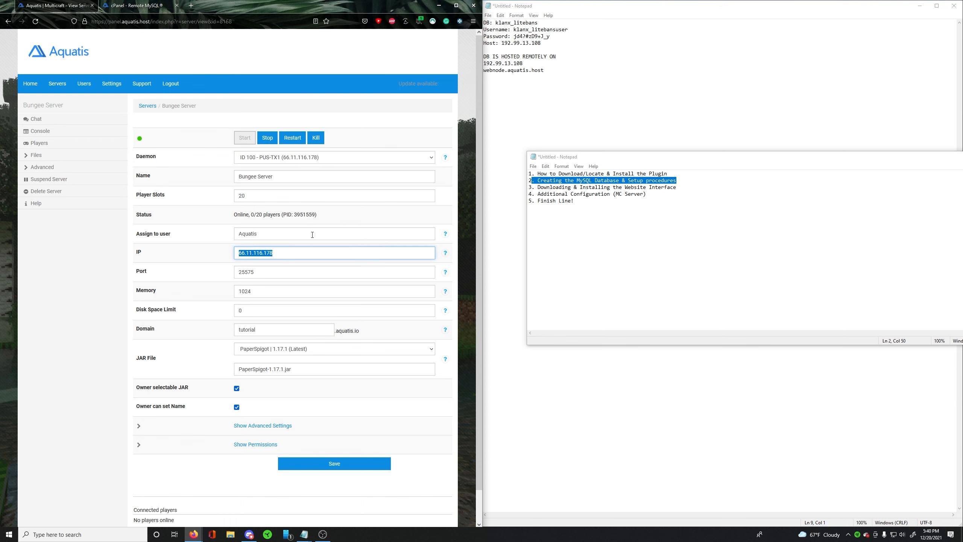
left_click(150, 4)
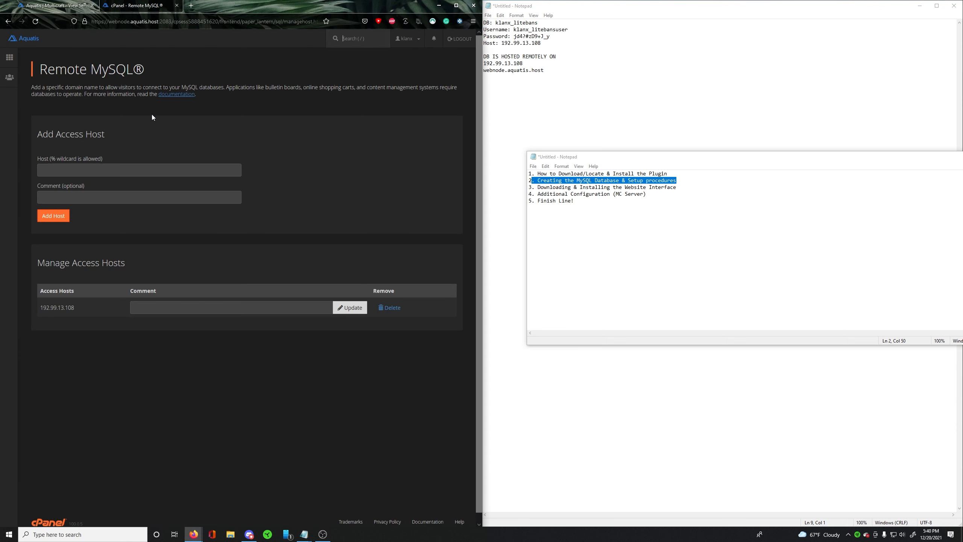
left_click(86, 172)
key("ctrl+v")
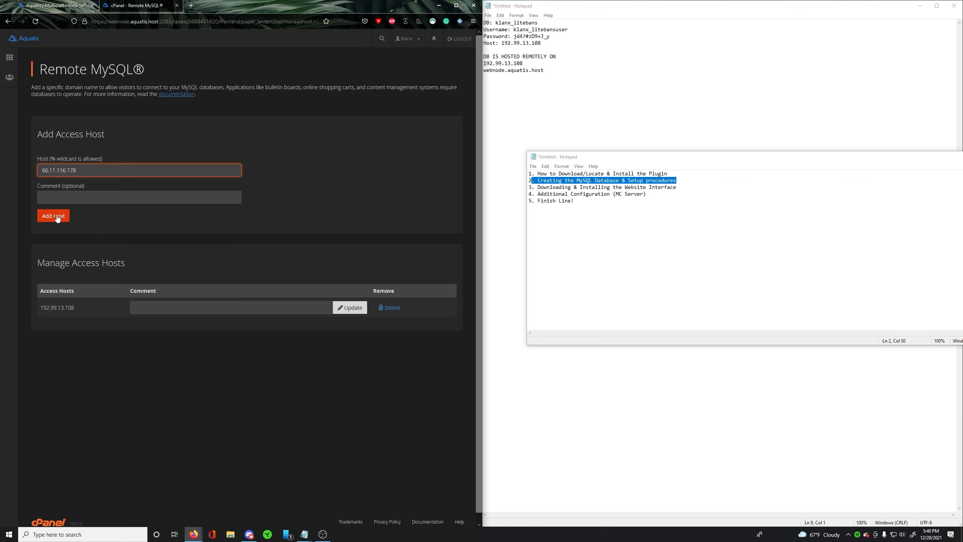
left_click(56, 216)
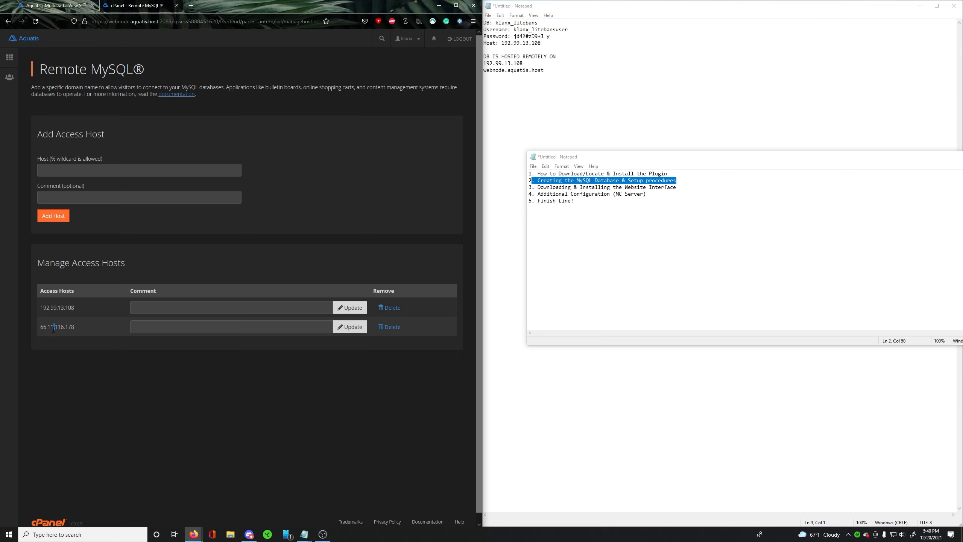
triple_click(56, 326)
left_click(106, 366)
left_click_drag(80, 333, 42, 328)
- Show the Bungee Server page in Multicraft and highlight the outline line "3. Downloading & Installing the Website Interface"
left_click(57, 4)
left_click(199, 262)
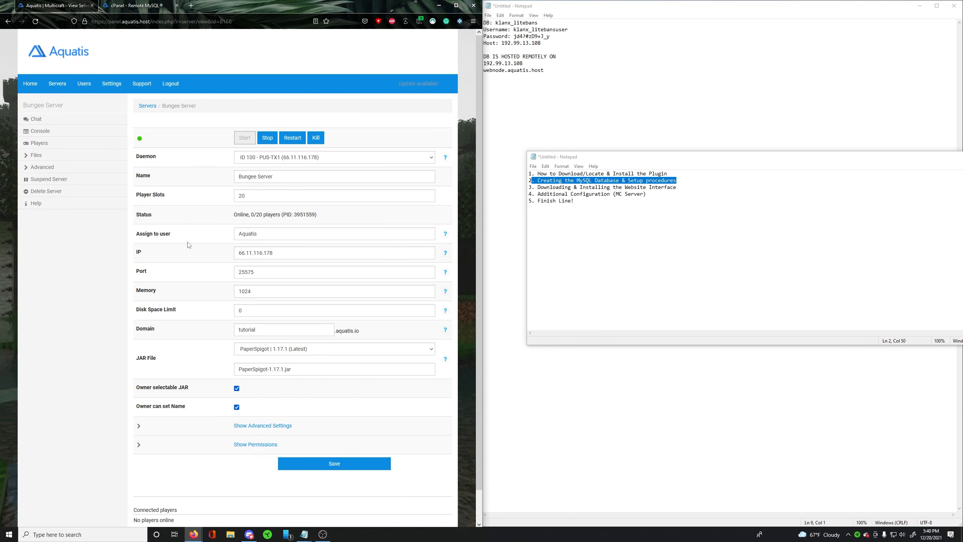
left_click_drag(682, 187, 539, 186)
left_click_drag(604, 187, 677, 187)
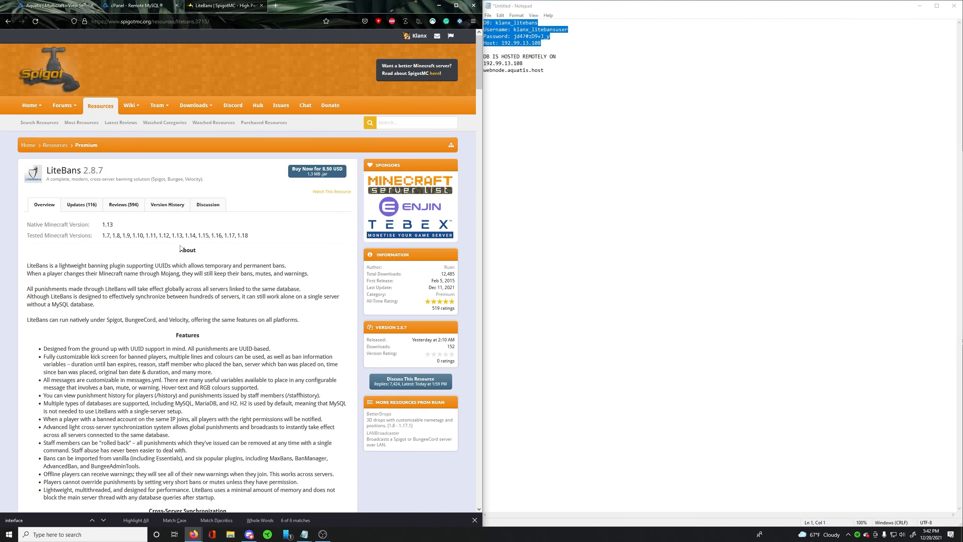
- Open the web interface installation guide linked from the LiteBans SpigotMC page and download the latest version of the interface
scroll(180, 249, "down", 18)
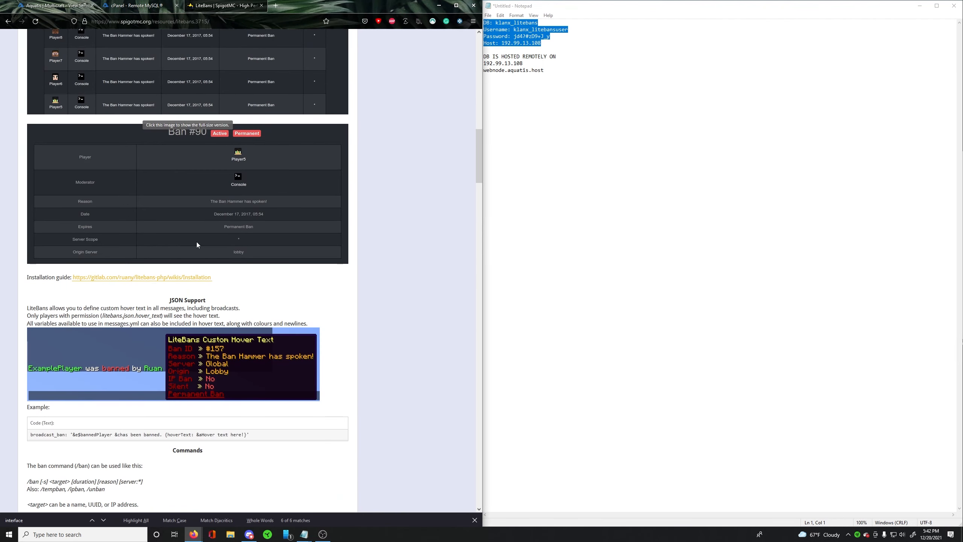
left_click(127, 277)
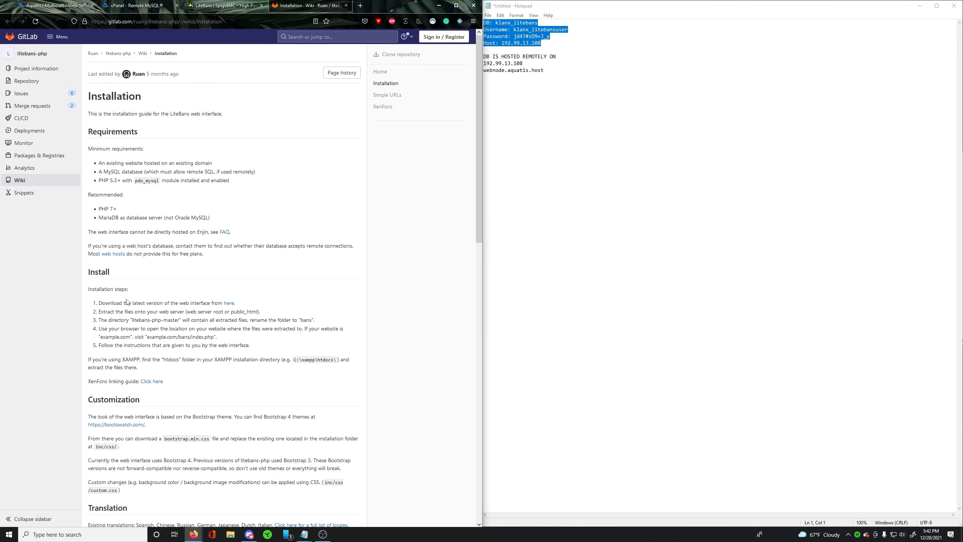
left_click_drag(106, 303, 215, 302)
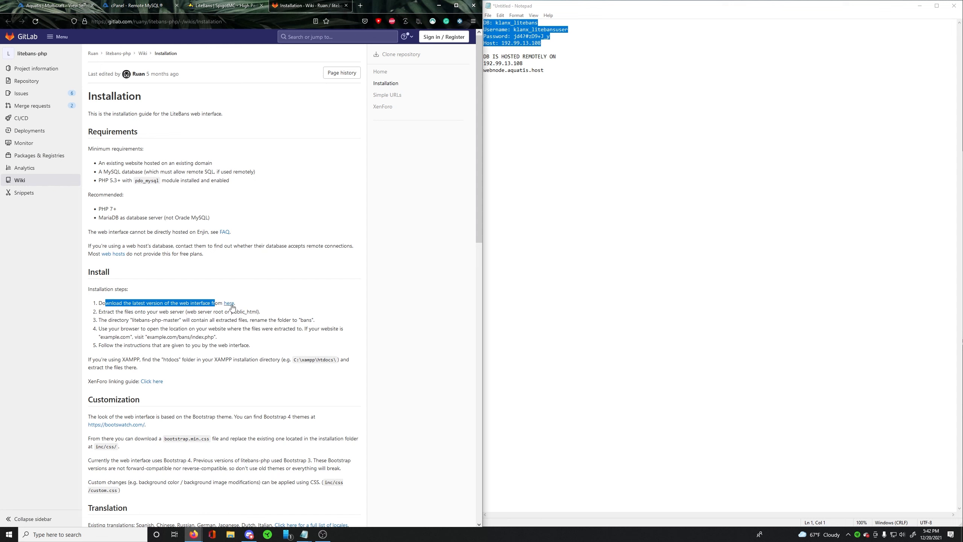
left_click(229, 303)
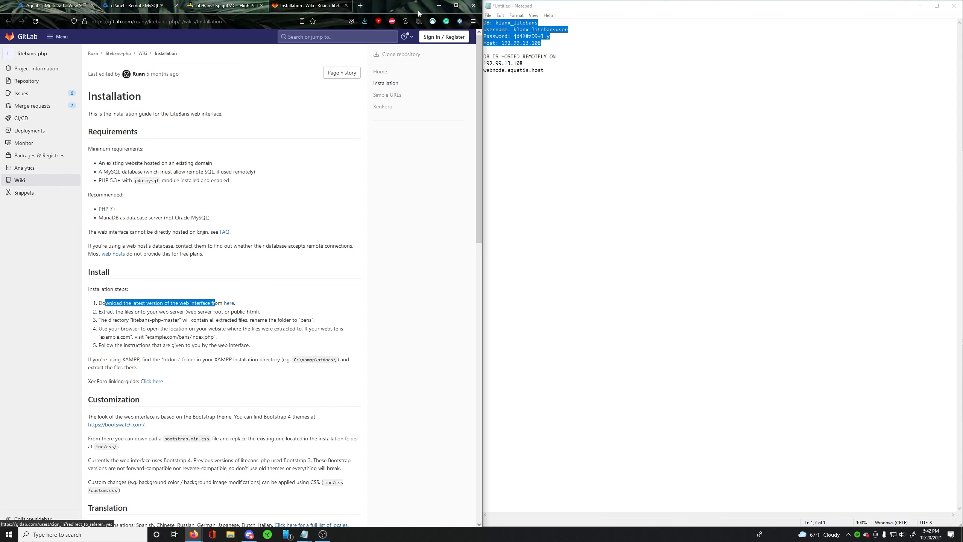
- Open the downloaded litebans-php-master.zip and place its window beside the browser, over the database note
left_click(365, 21)
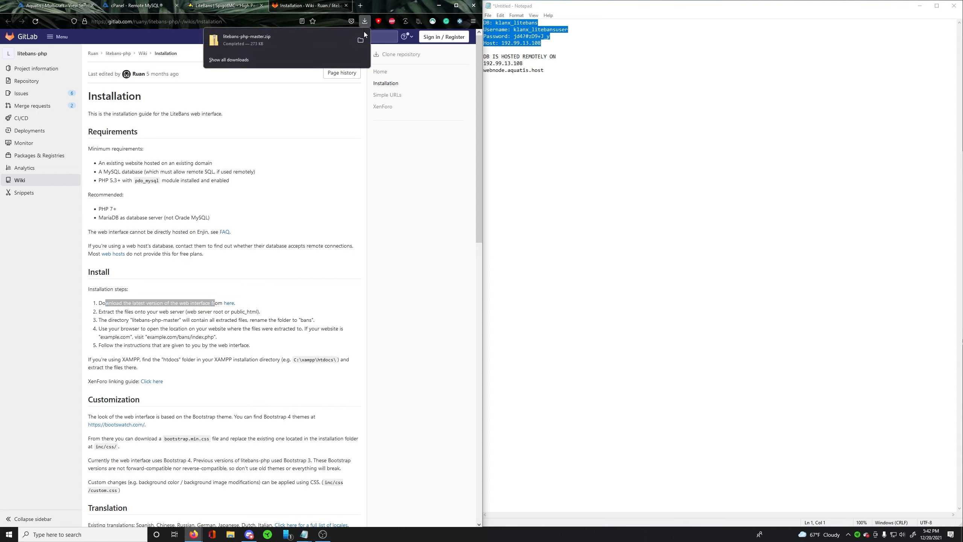
left_click(251, 48)
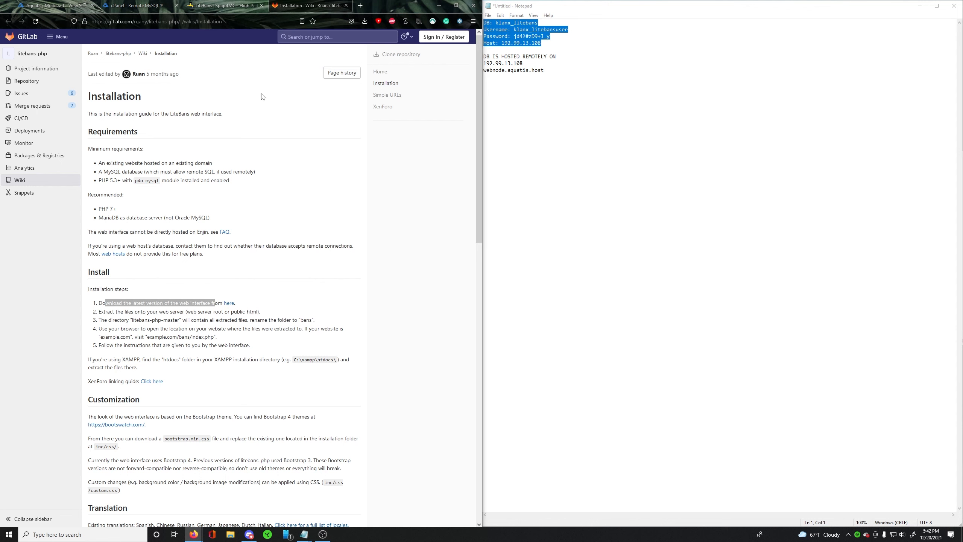
left_click_drag(408, 63, 629, 96)
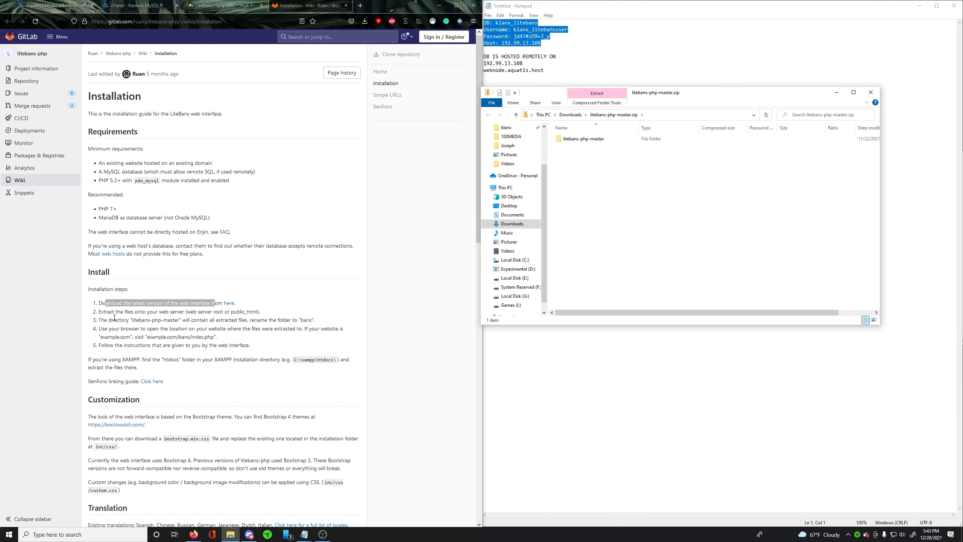
- Highlight the guide's instruction on extracting to public_html and open the public_html folder in cPanel's File Manager
left_click_drag(101, 312, 259, 312)
double_click(229, 312)
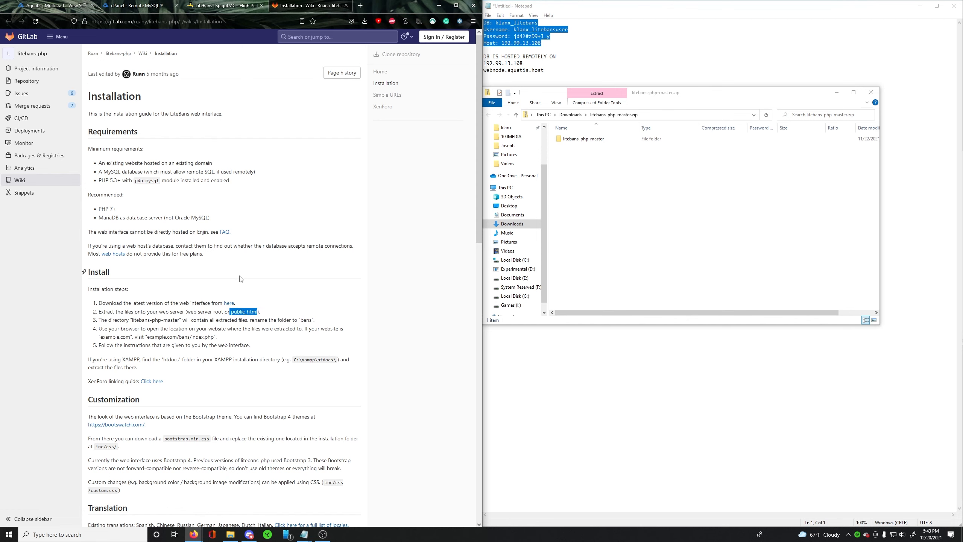
left_click(141, 6)
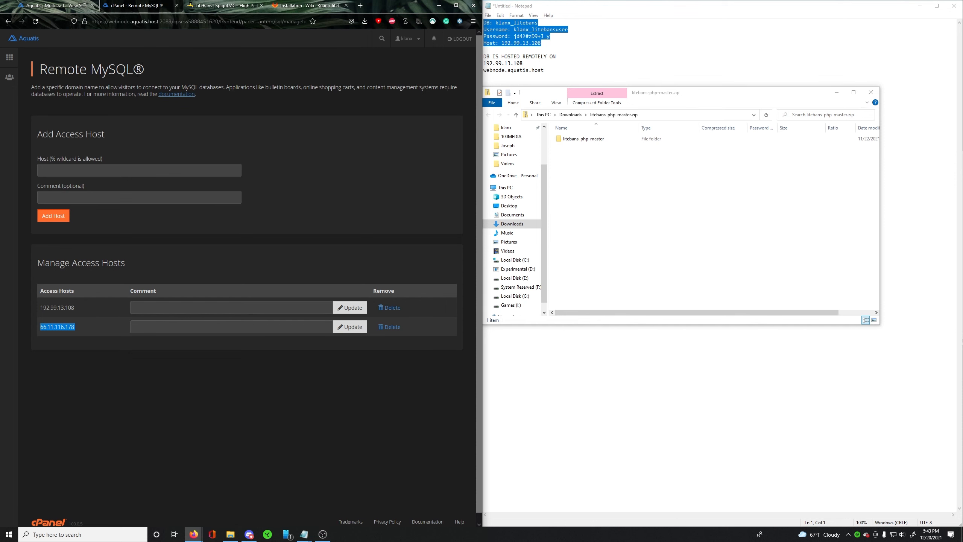
left_click(10, 59)
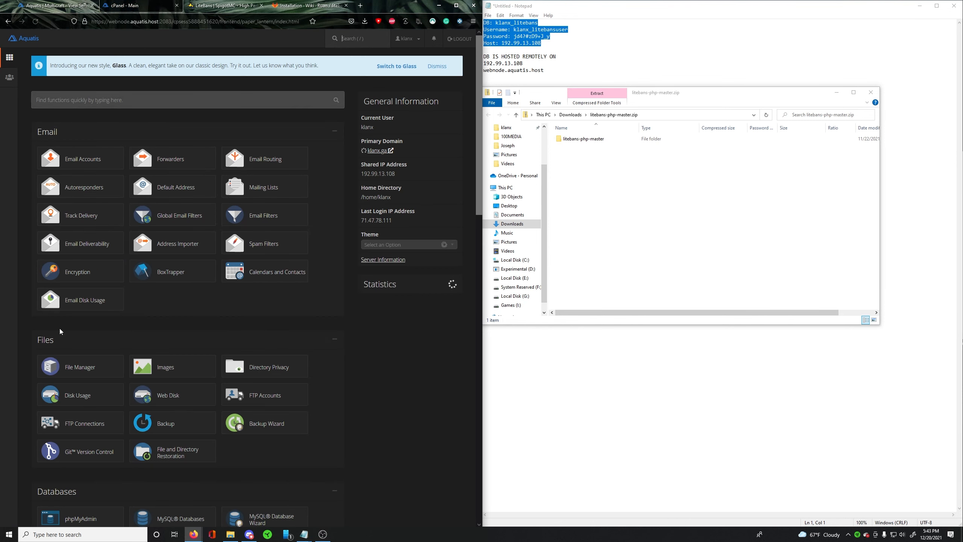
scroll(182, 244, "down", 2)
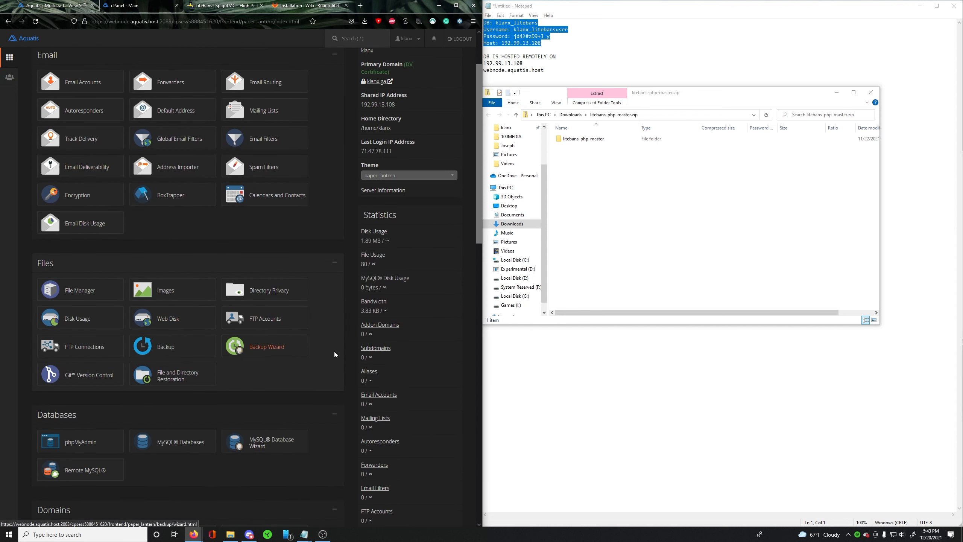
left_click(76, 291)
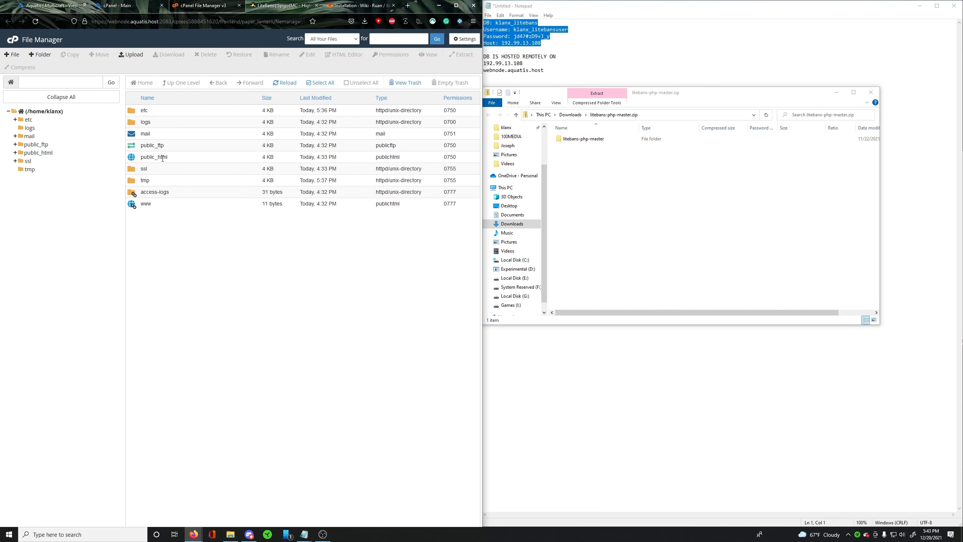
left_click(160, 155)
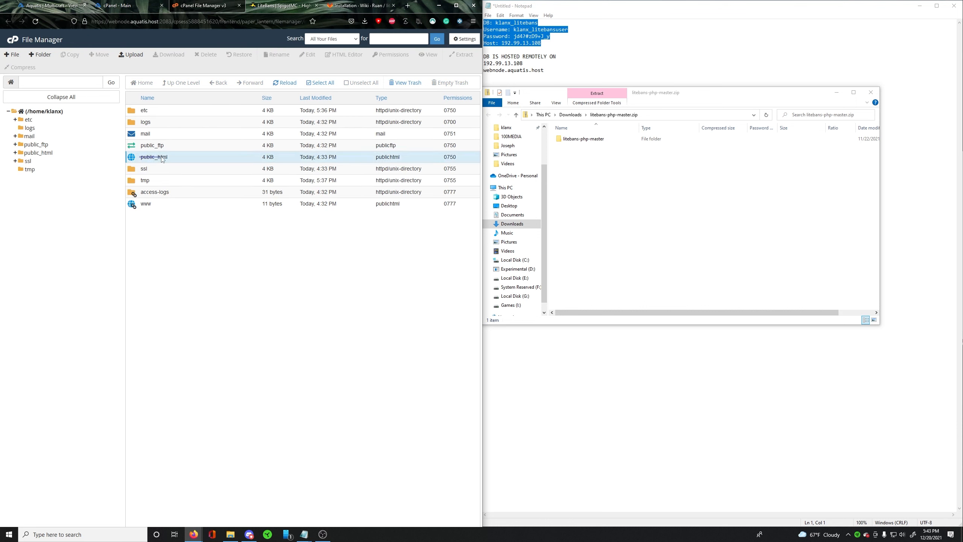
left_click(176, 222)
double_click(170, 157)
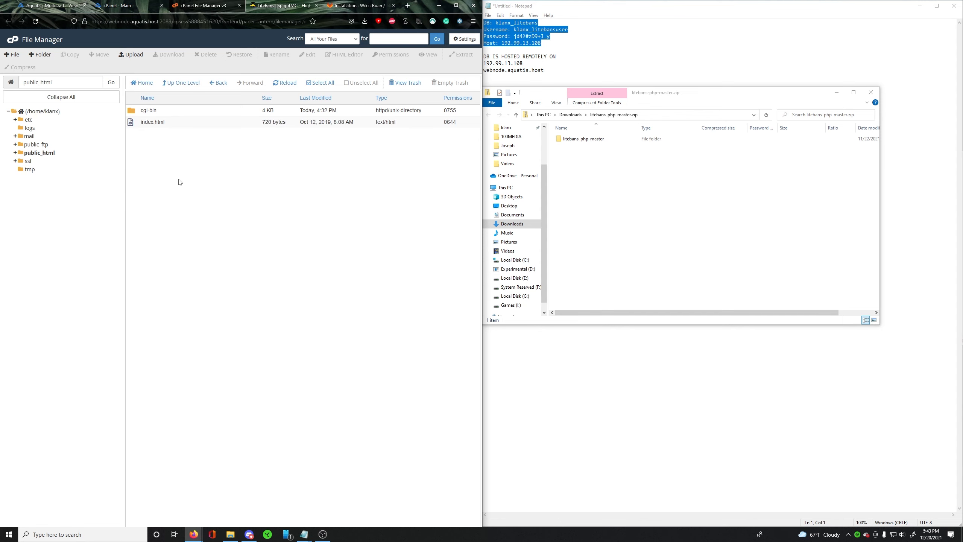
- Delete the cgi-bin folder and the index.html file from public_html
left_click_drag(180, 182, 146, 98)
left_click(177, 120)
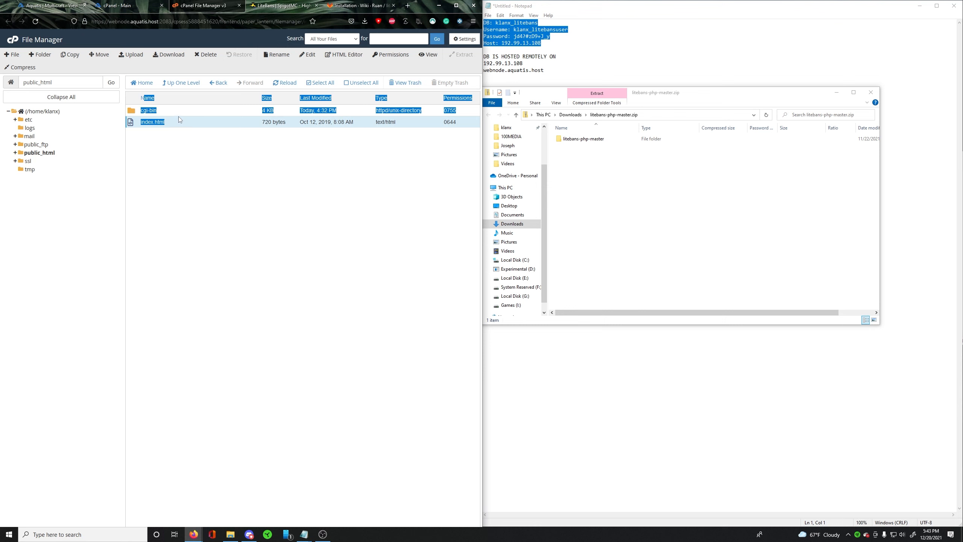
left_click(178, 114, "ctrl")
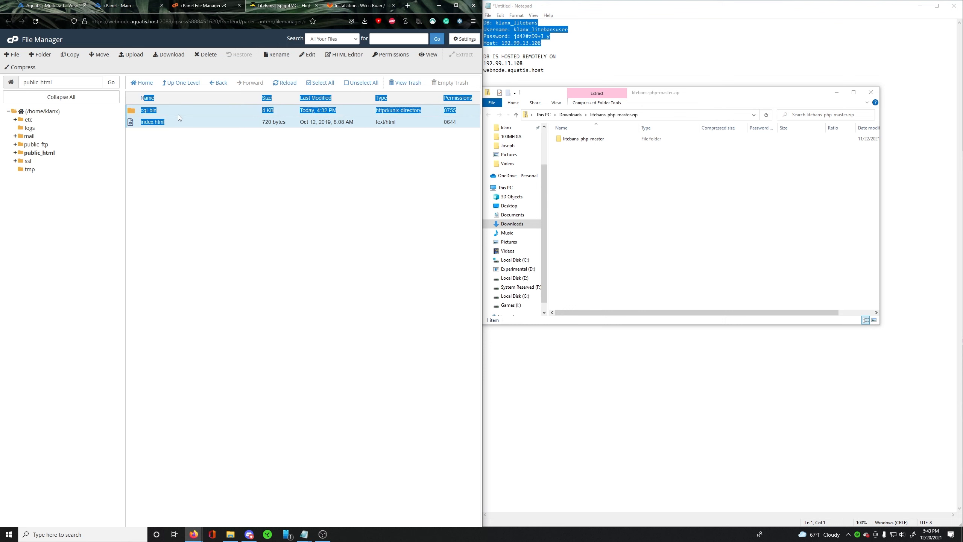
left_click(206, 55)
left_click(313, 305)
left_click(322, 170)
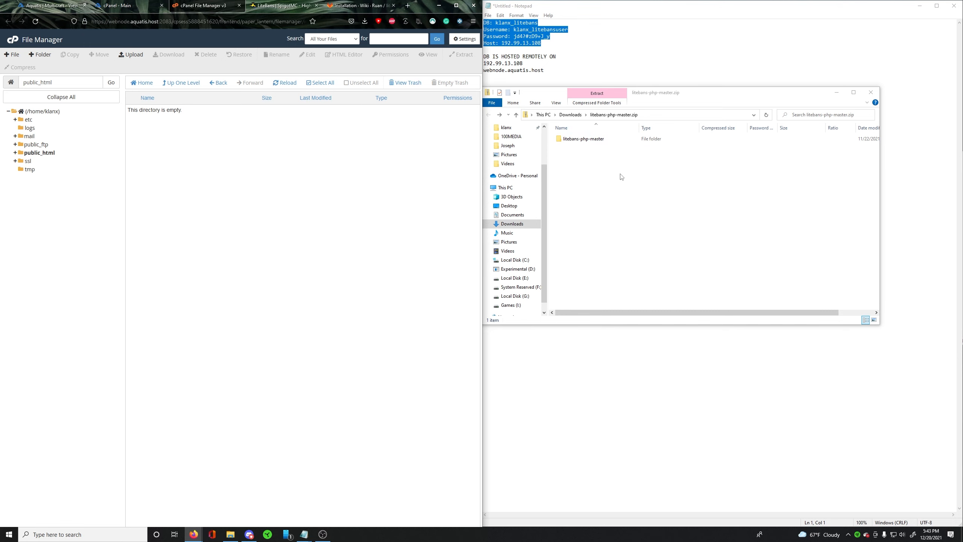
- Upload litebans-php-master.zip from the Downloads folder to public_html and return to the folder's file list
left_click(570, 114)
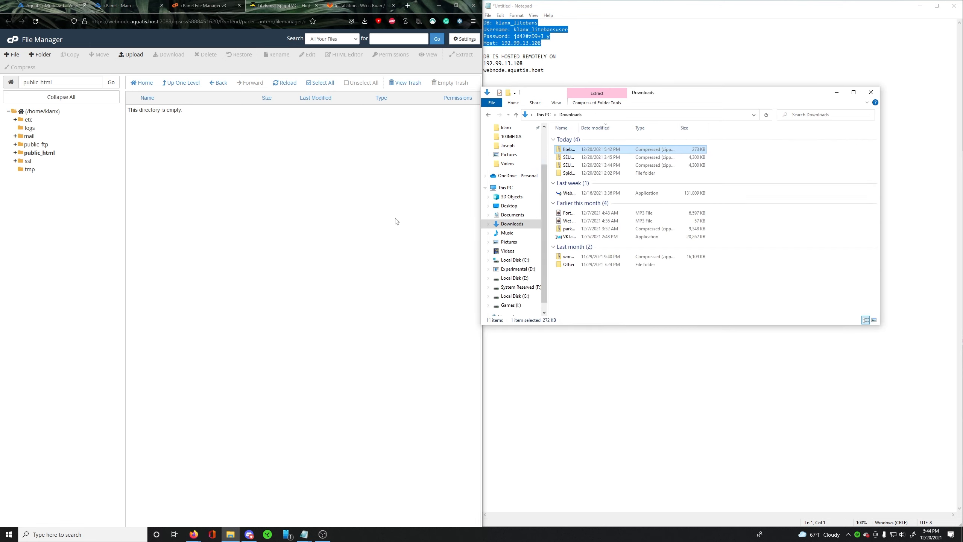
left_click(137, 59)
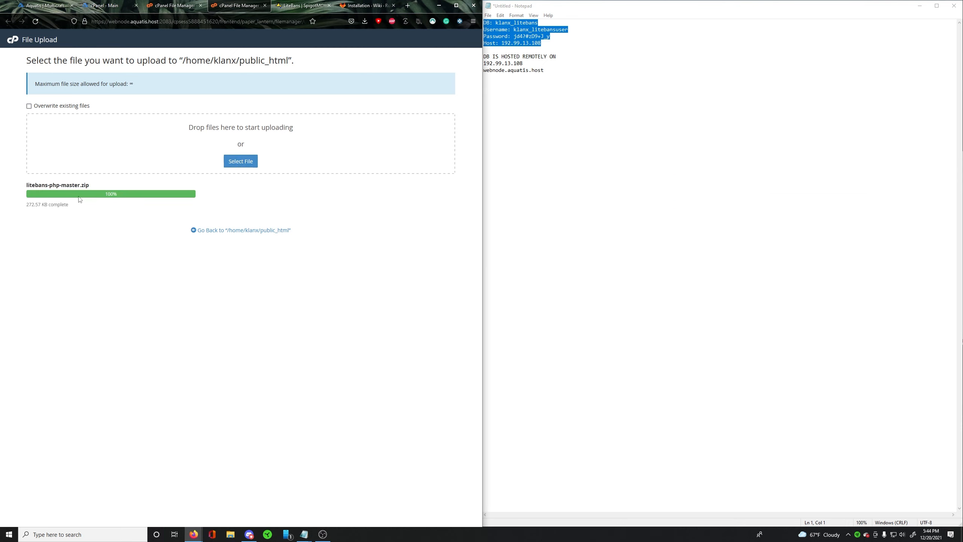
left_click_drag(26, 185, 93, 187)
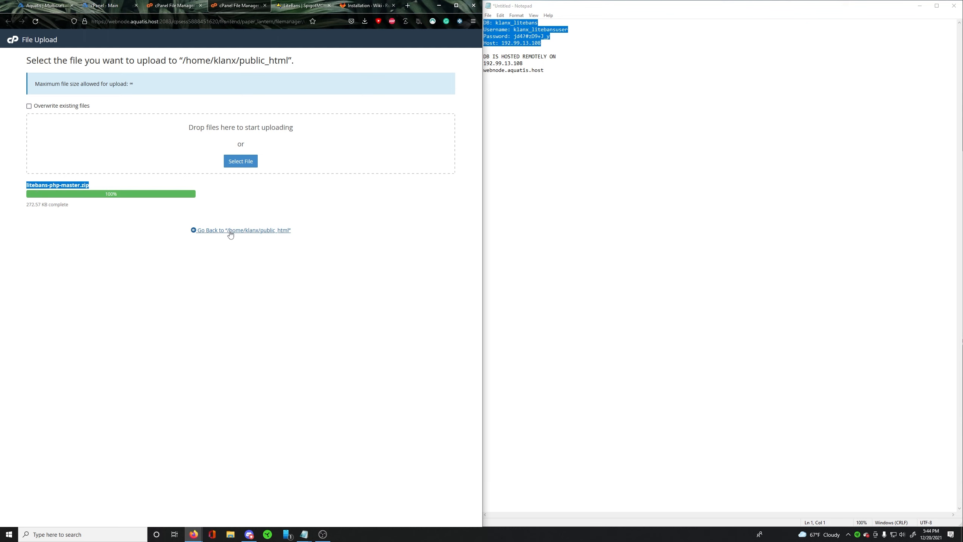
left_click(253, 231)
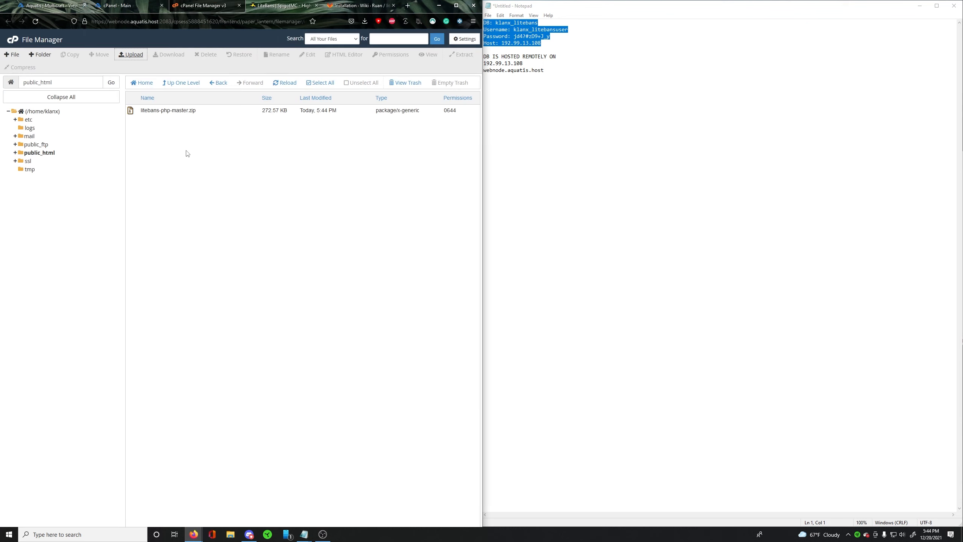
- Extract litebans-php-master.zip into /public_html and dismiss the extraction results
left_click(204, 111)
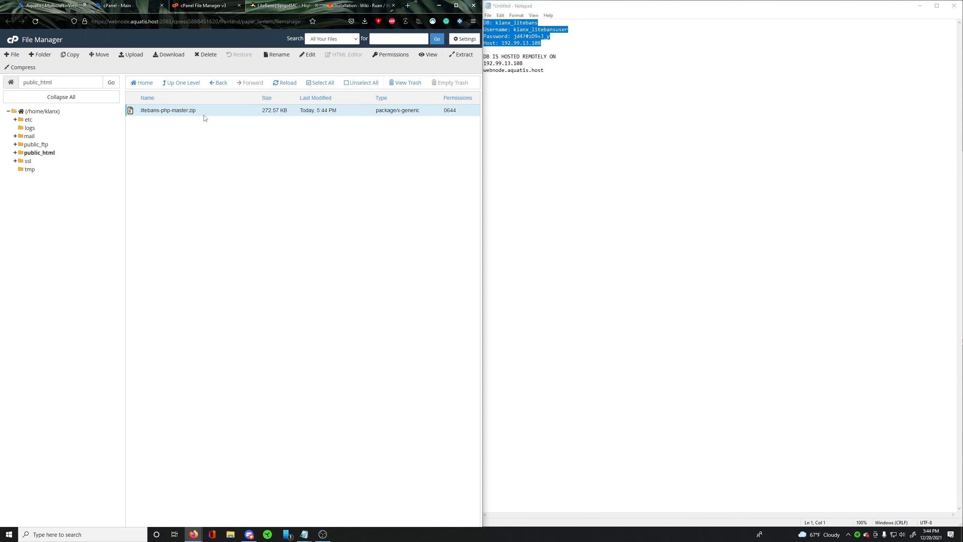
left_click(463, 54)
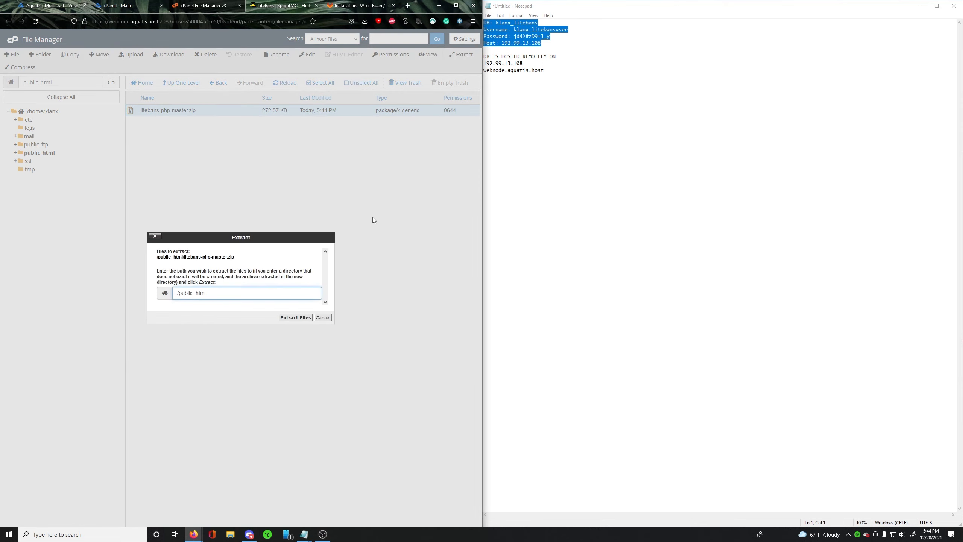
left_click(295, 318)
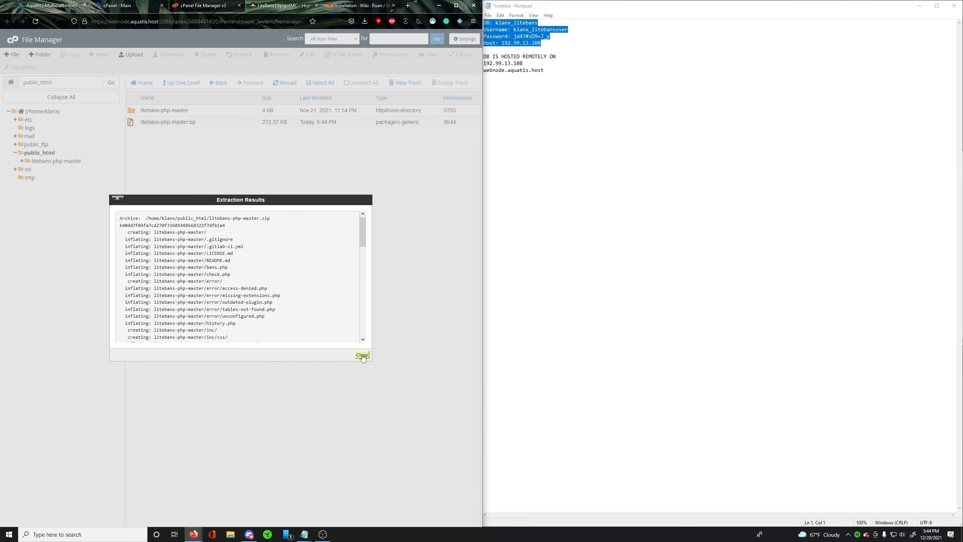
left_click(362, 355)
- Visit klanx.ga in a new browser tab and open the litebans-php-master directory on the site
left_click(408, 6)
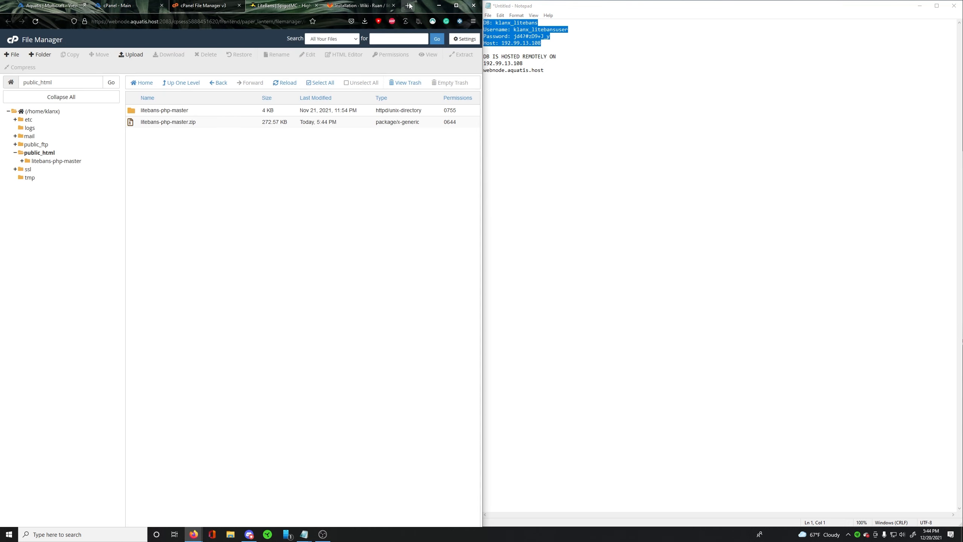
type("klanx.ga")
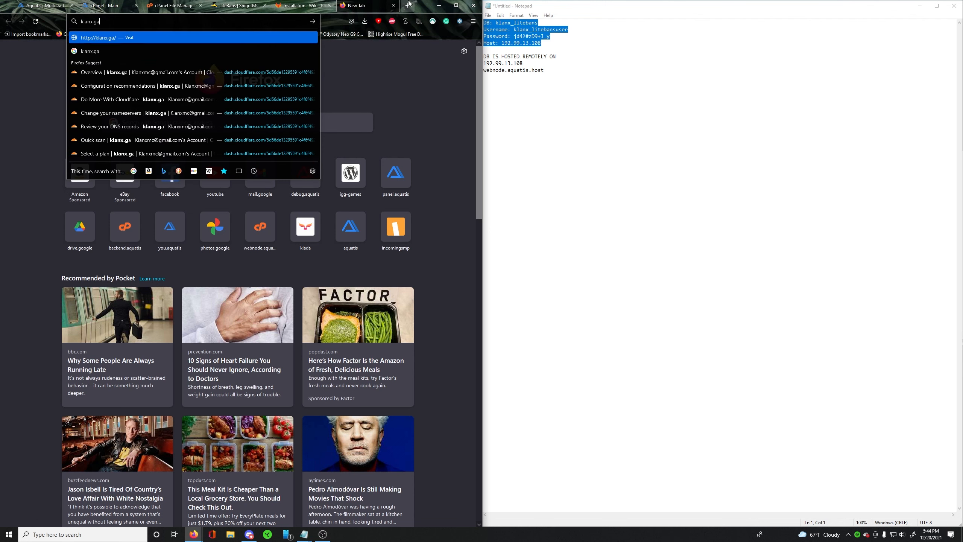
key("Return")
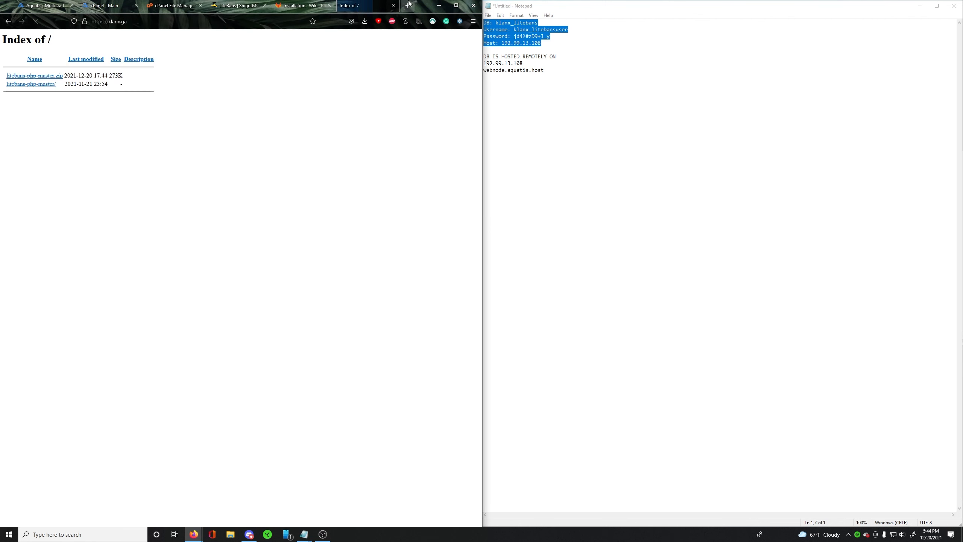
left_click(30, 83)
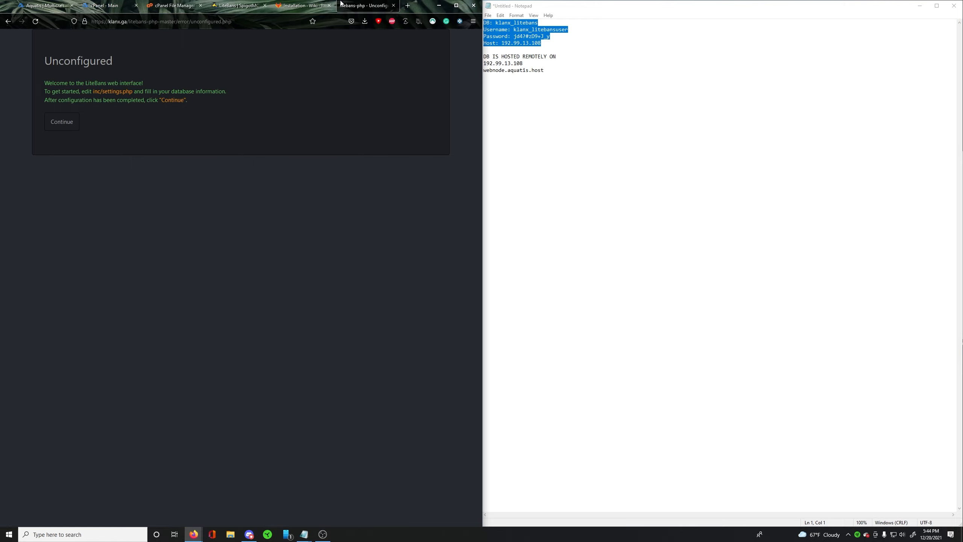
- Highlight the litebans-php-master folder name in the site's address and review the folder-renaming instruction in the installation guide
left_click(146, 22)
left_click_drag(129, 21, 169, 21)
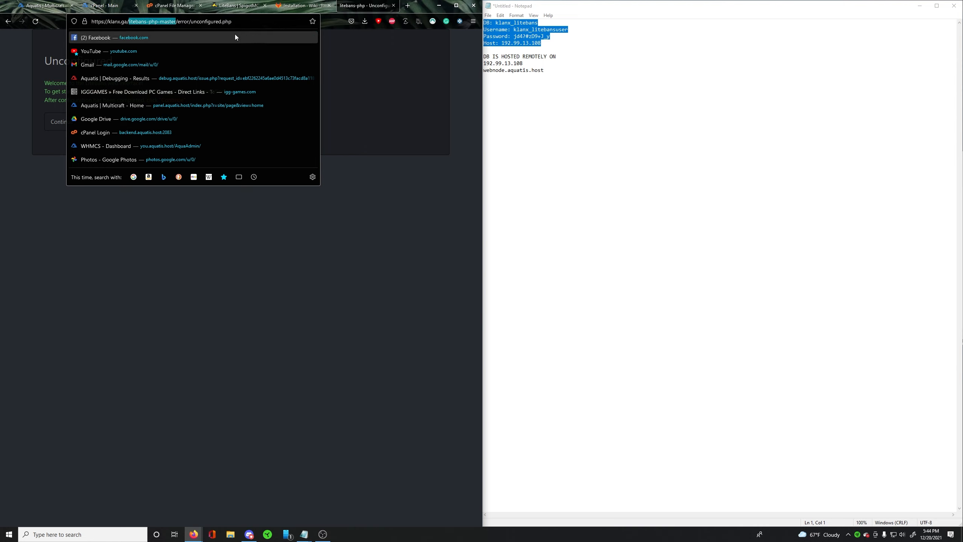
left_click(338, 46)
left_click(299, 5)
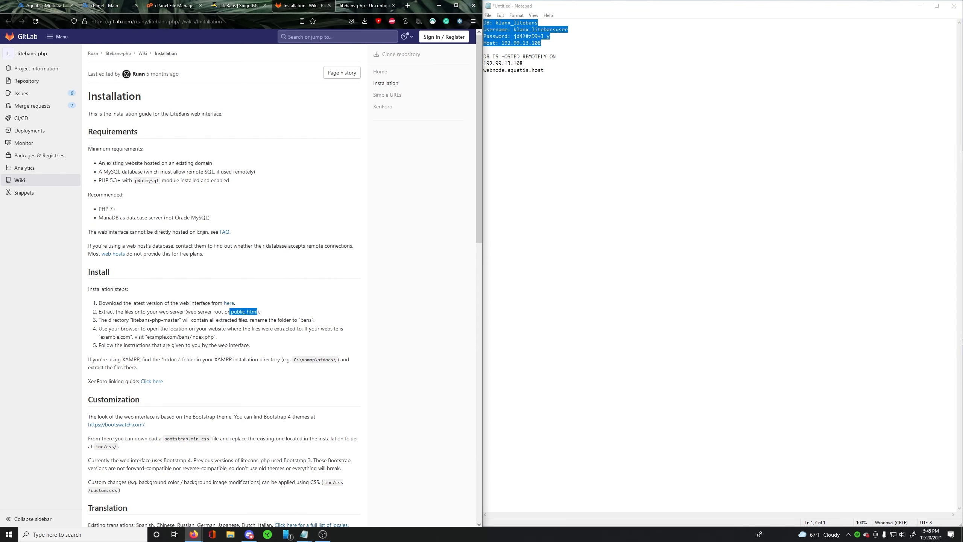
left_click(234, 9)
- Delete litebans-php-master.zip from public_html in cPanel's File Manager
left_click(187, 6)
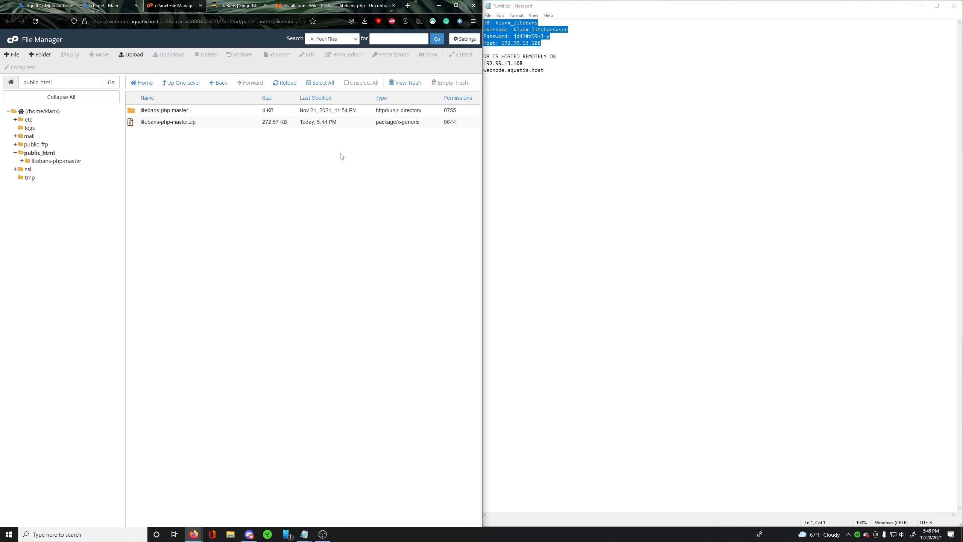
left_click(209, 123)
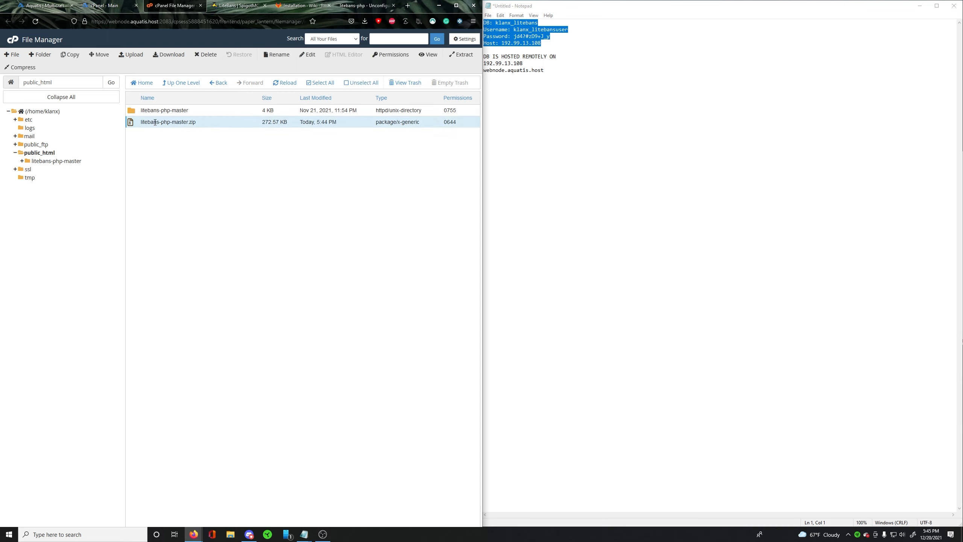
left_click(205, 55)
left_click(300, 304)
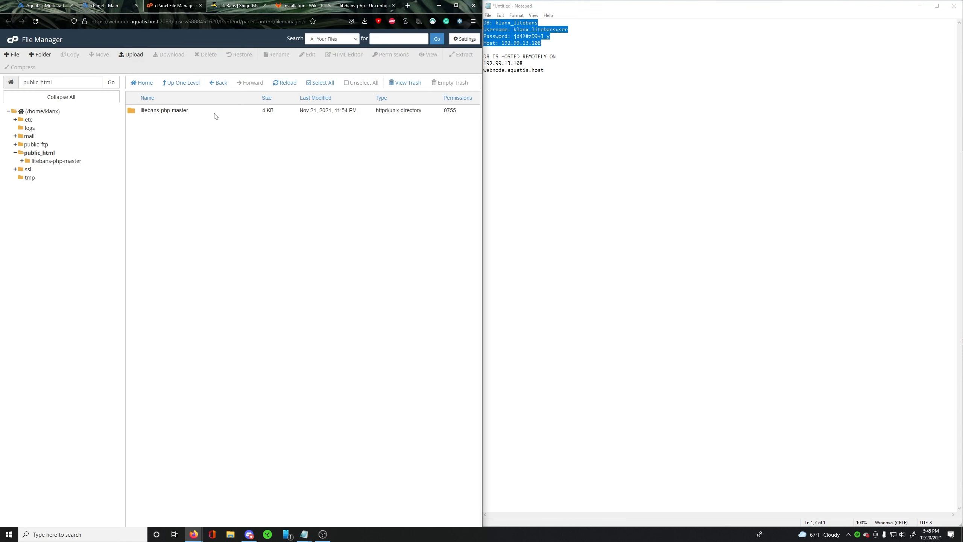
- Move everything inside the litebans-php-master folder up into public_html
double_click(193, 111)
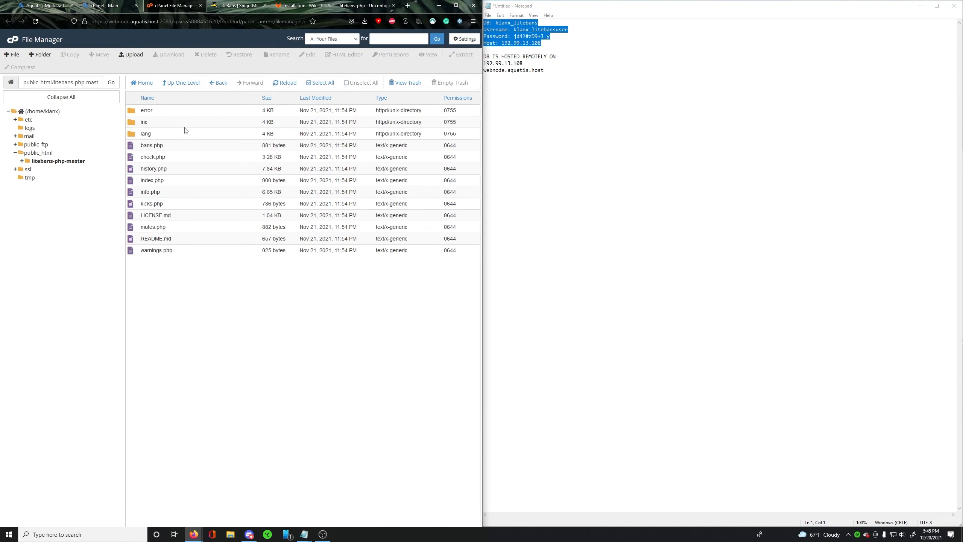
left_click(193, 111)
left_click(187, 252, "shift")
left_click_drag(182, 160, 38, 153)
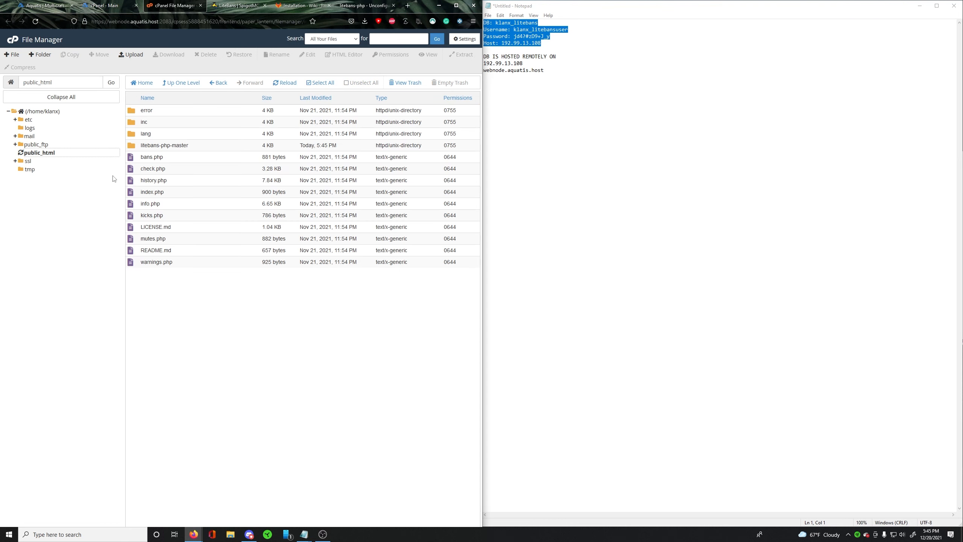
- Delete the emptied litebans-php-master folder from public_html, sending it to the trash
left_click(200, 146)
left_click(206, 54)
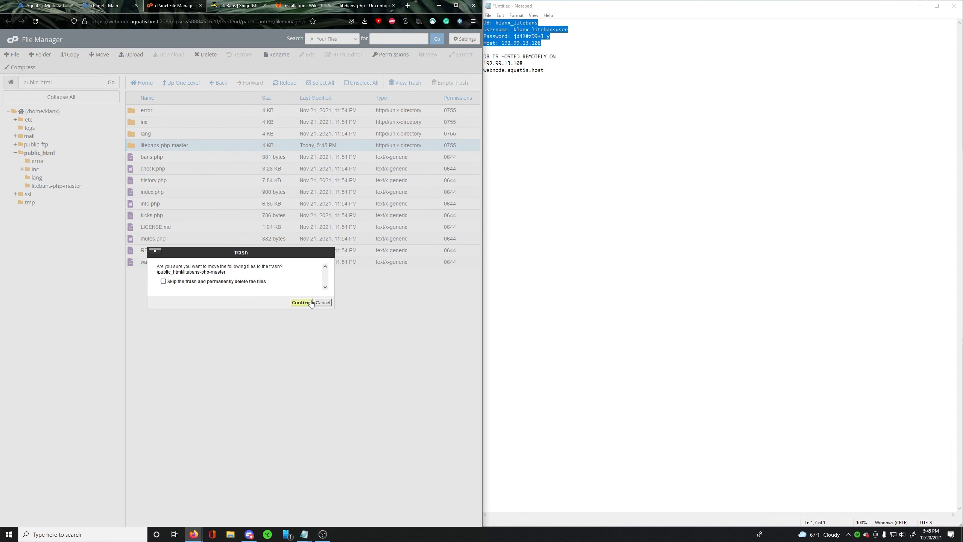
left_click(302, 303)
- Load klanx.ga in the LiteBans site tab and read the setup instructions on the Unconfigured page
left_click(358, 6)
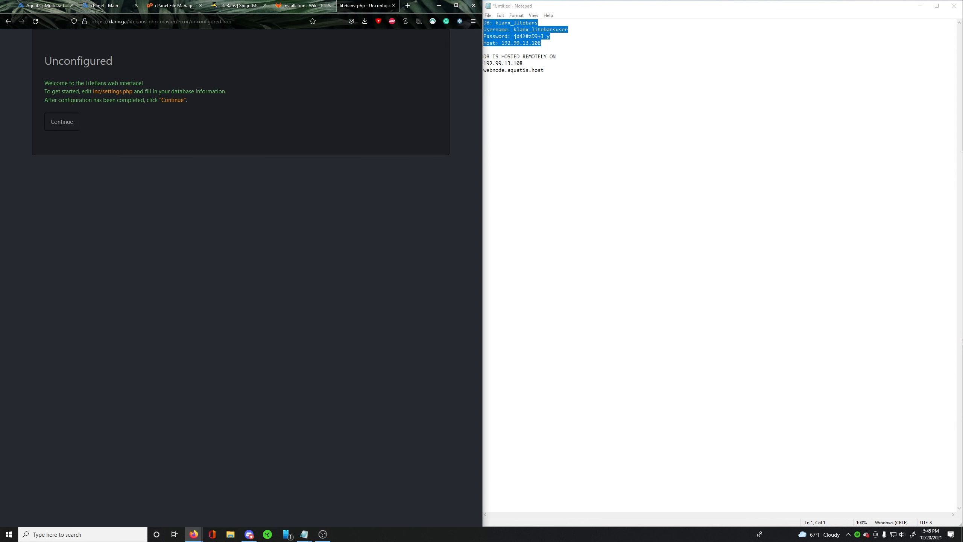
key("ctrl+l")
type("klanx.ga")
key("Return")
left_click_drag(50, 83, 147, 85)
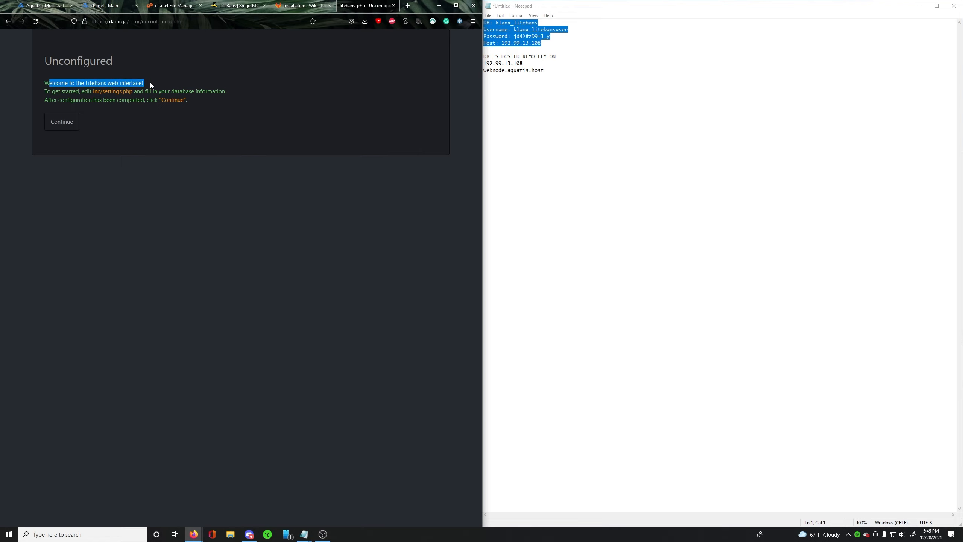
left_click_drag(59, 91, 249, 194)
left_click(304, 534)
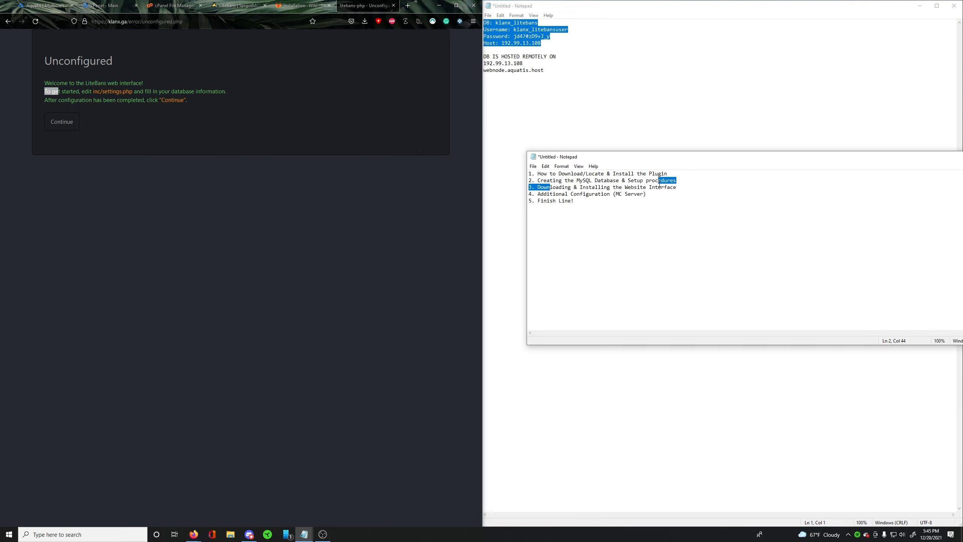
left_click(538, 101)
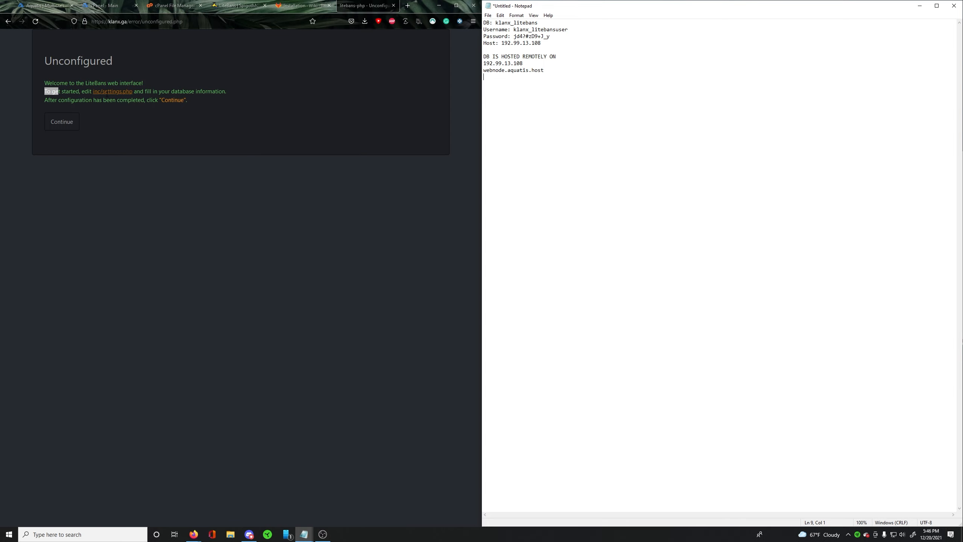
- Open settings.php from public_html/inc for editing and review the host and port in its database information block
left_click(180, 6)
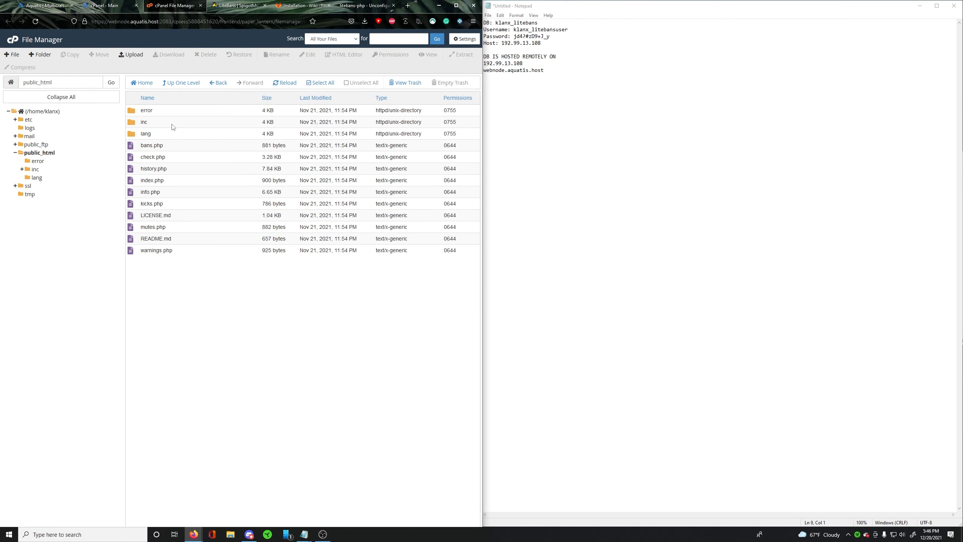
double_click(163, 125)
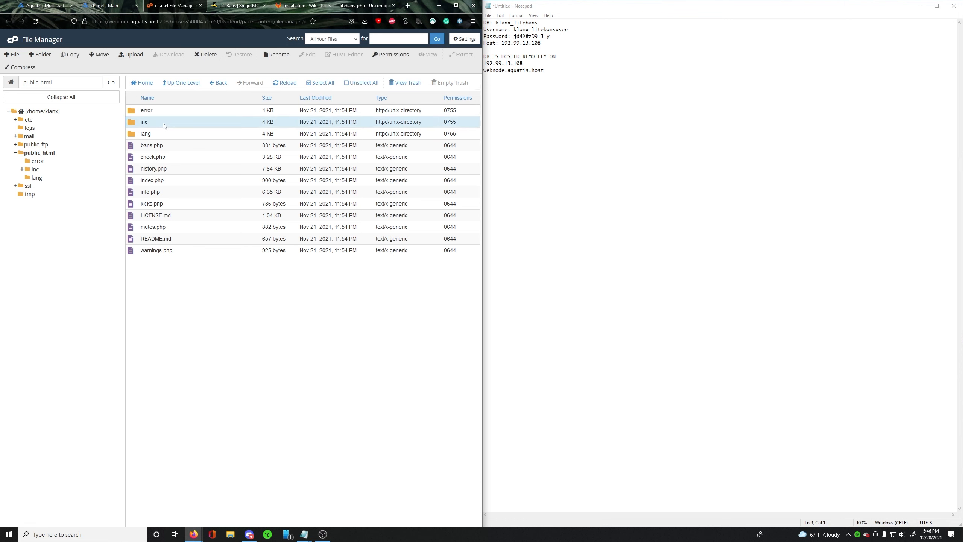
right_click(175, 216)
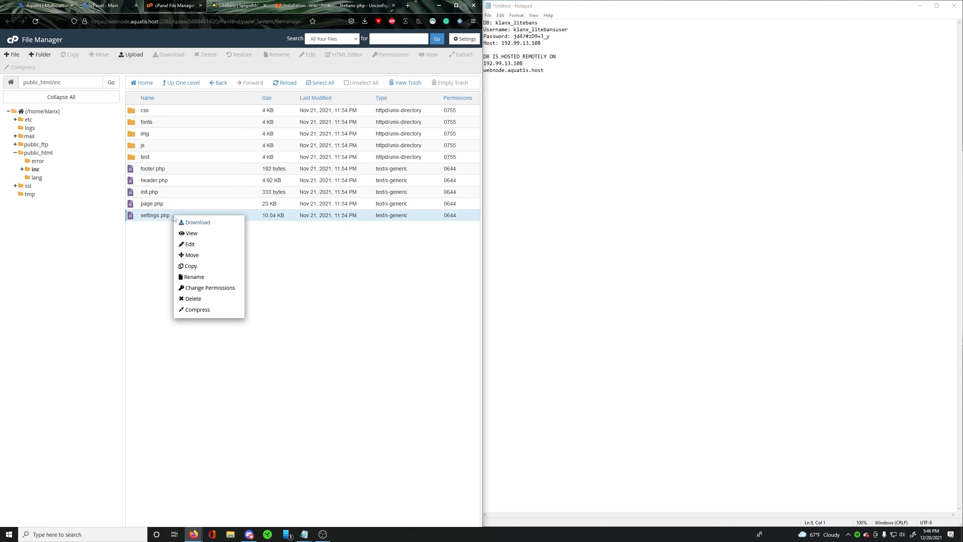
left_click(196, 250)
left_click(139, 126)
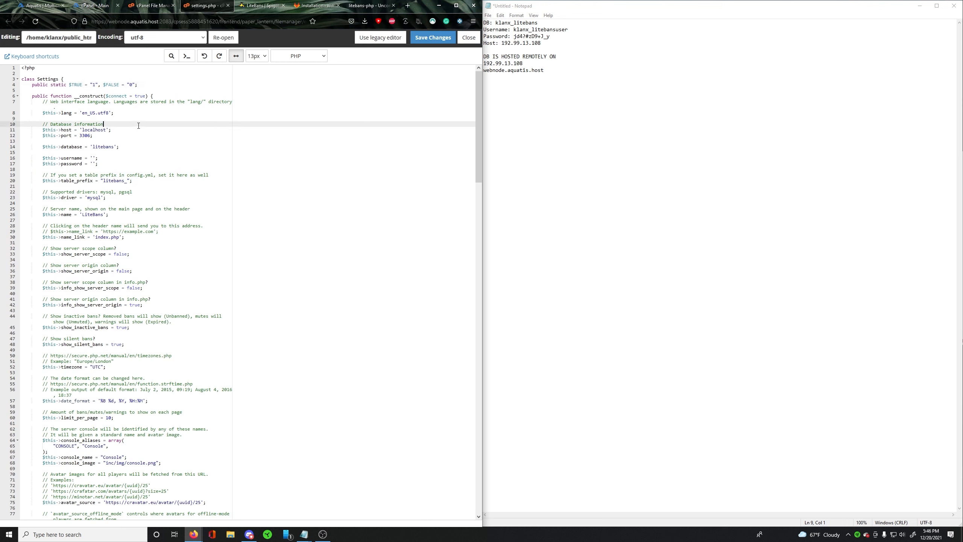
left_click(80, 129)
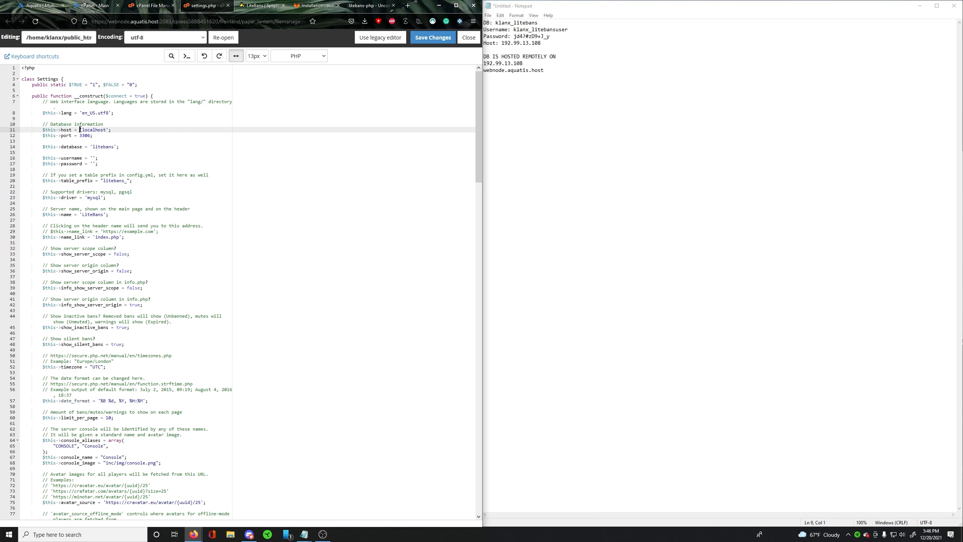
left_click_drag(43, 125, 8, 122)
left_click(122, 159)
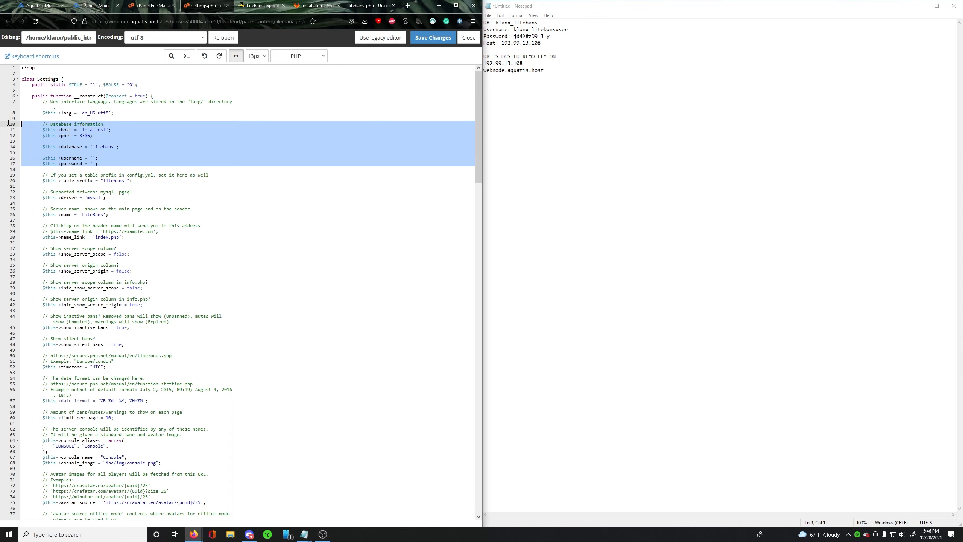
left_click(107, 147)
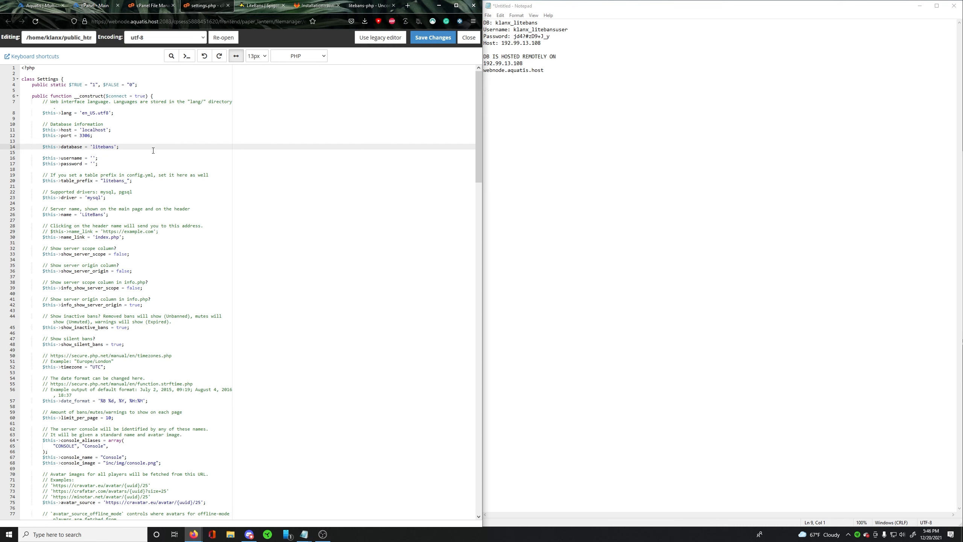
double_click(92, 130)
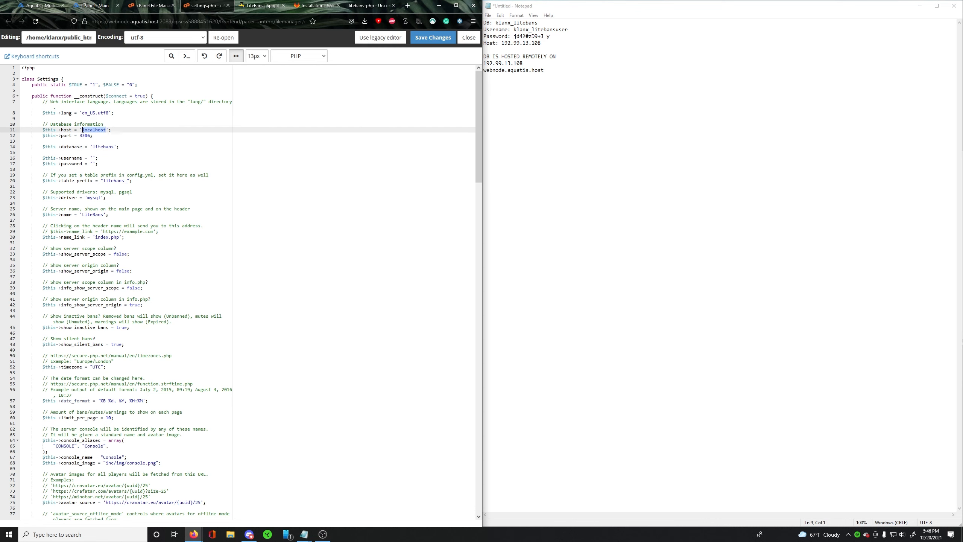
double_click(84, 135)
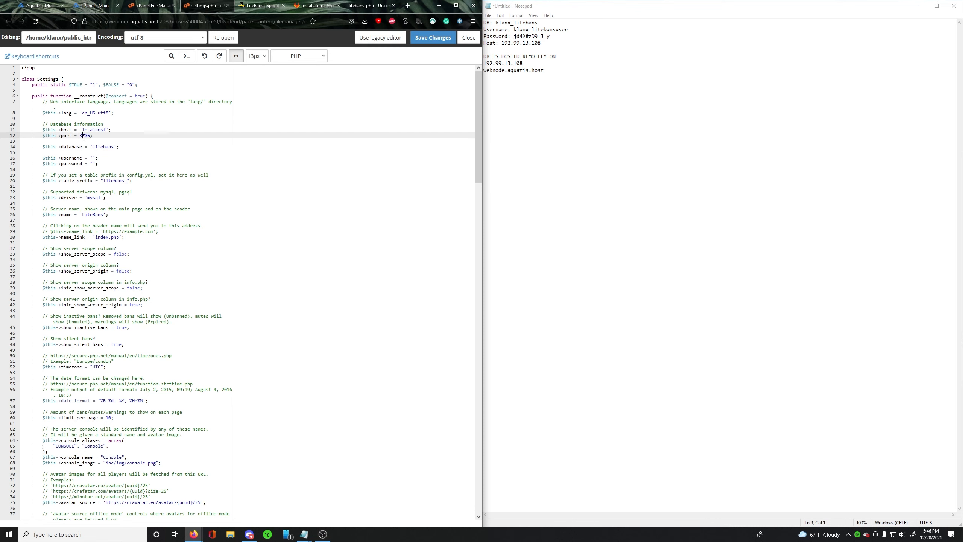
- Set the database to klanx_litebans and the username to klanx_litebansuser in settings.php, copying both from the notes
double_click(93, 147)
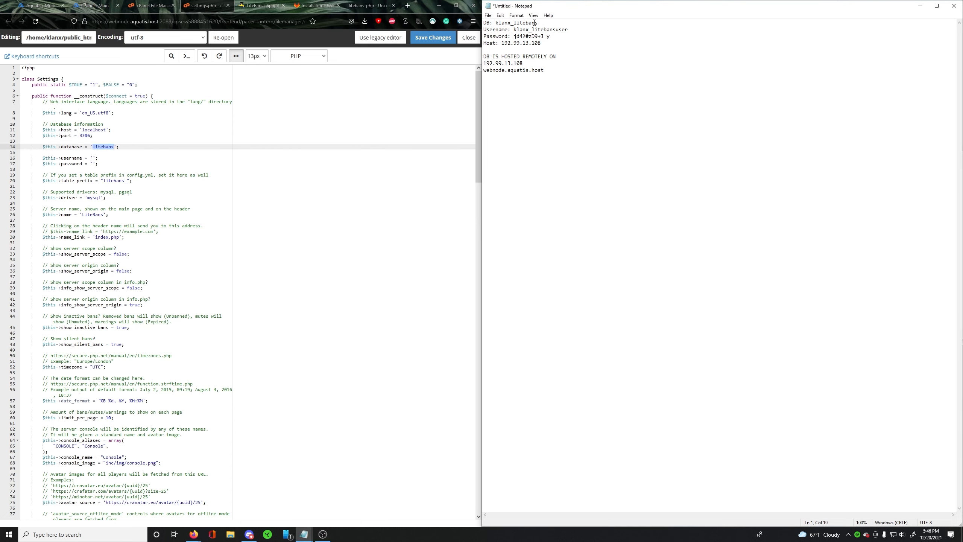
left_click_drag(539, 23, 495, 21)
key("ctrl+c")
left_click(102, 151)
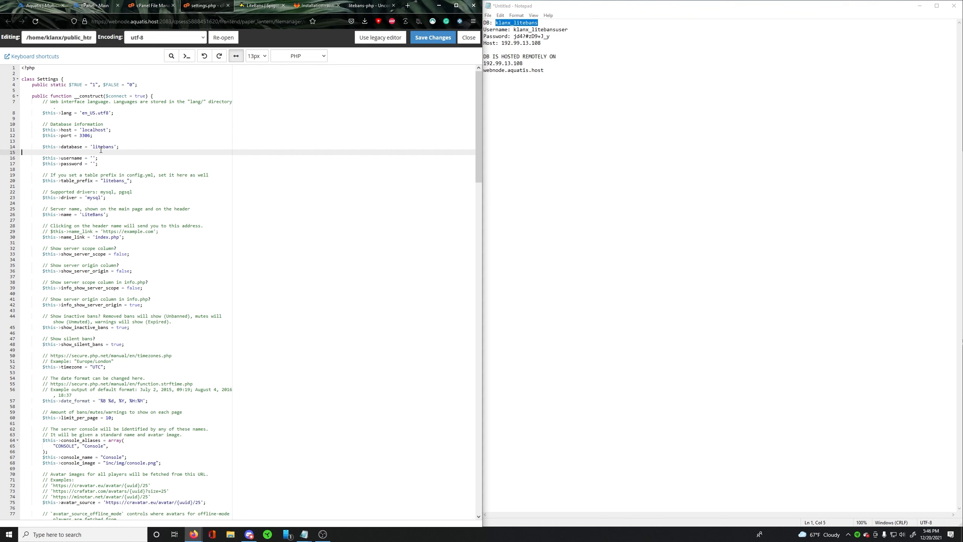
double_click(102, 148)
key("ctrl+v")
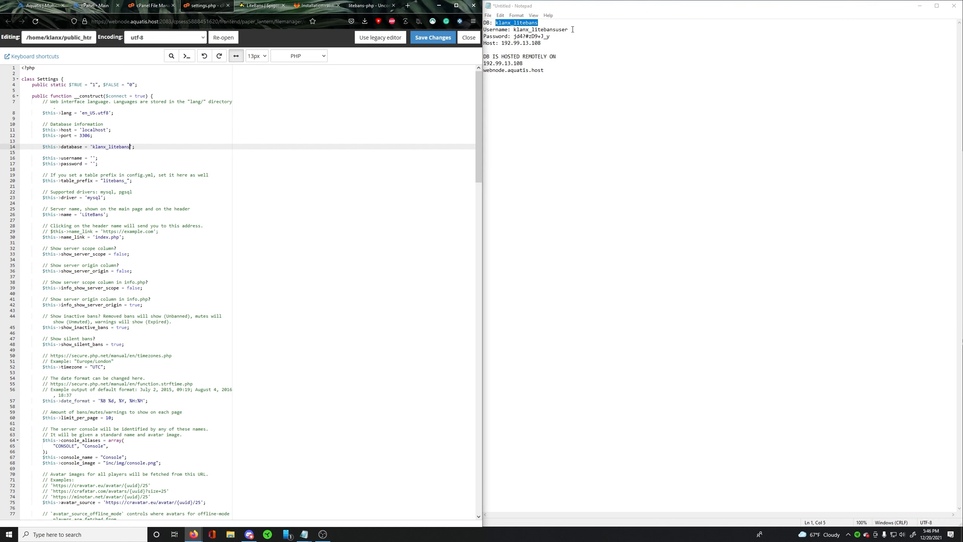
left_click_drag(573, 29, 514, 30)
key("ctrl+c")
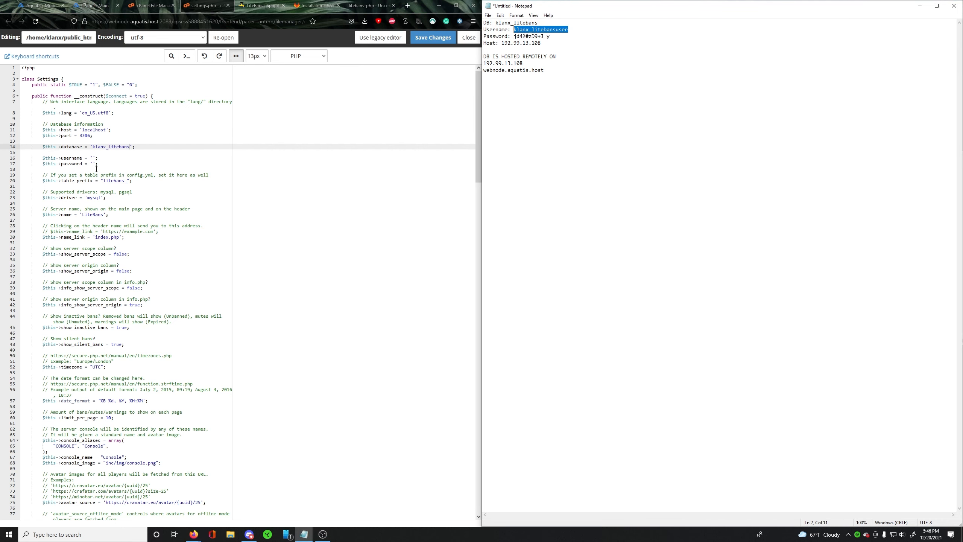
left_click(94, 157)
key("ctrl+v")
- Paste the database password from the notes into the password setting and save settings.php
left_click_drag(551, 37, 514, 37)
key("ctrl+c")
left_click(96, 163)
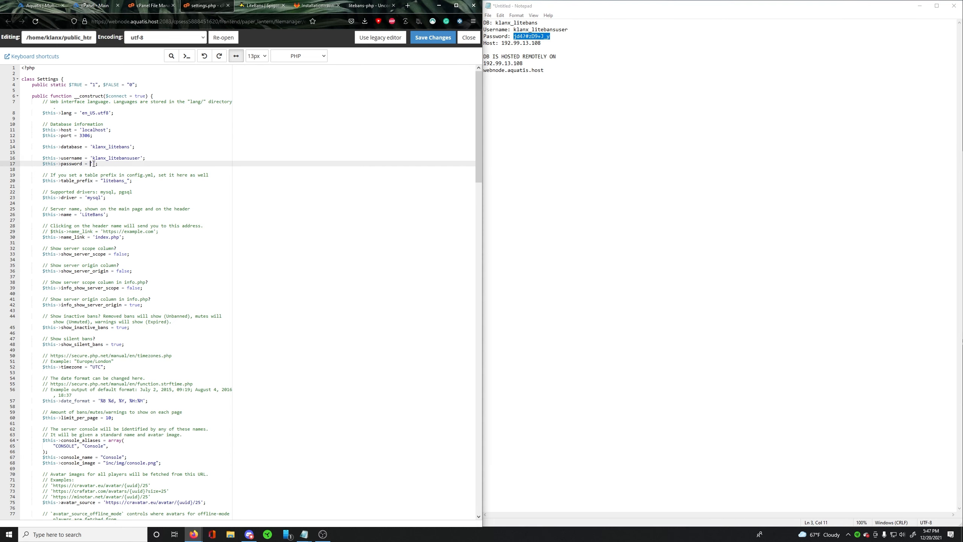
key("ctrl+v")
left_click(288, 208)
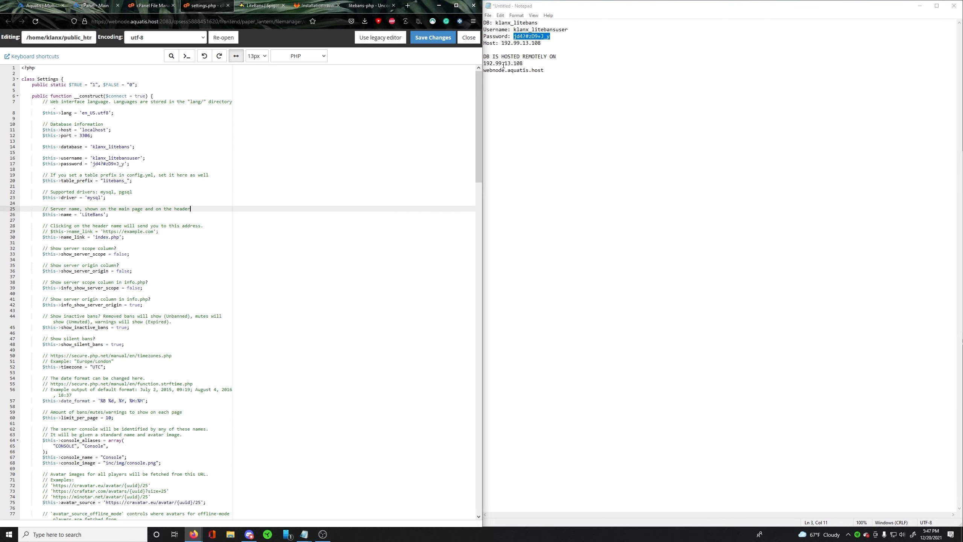
left_click(423, 40)
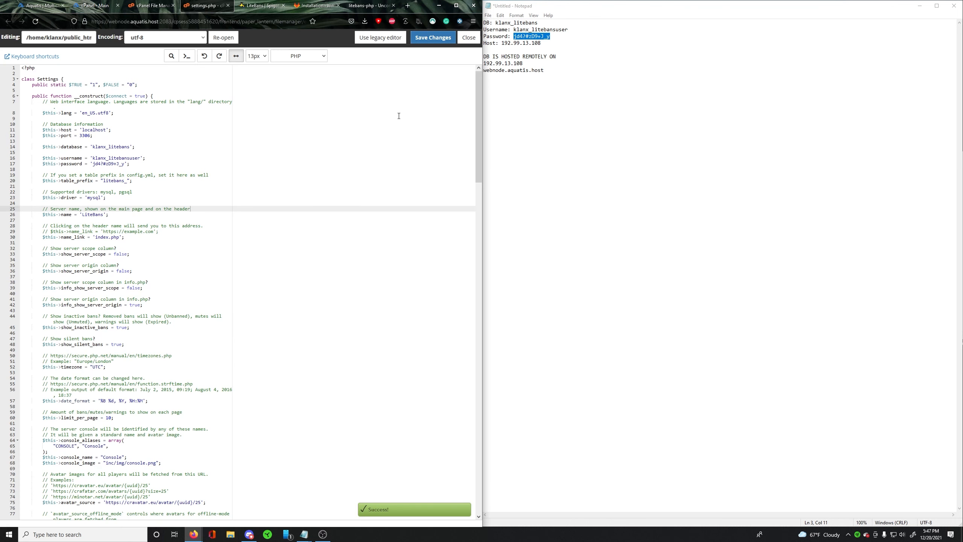
- Continue past the Unconfigured page on klanx.ga and read the Tables Not Found explanation and its solutions
left_click(164, 4)
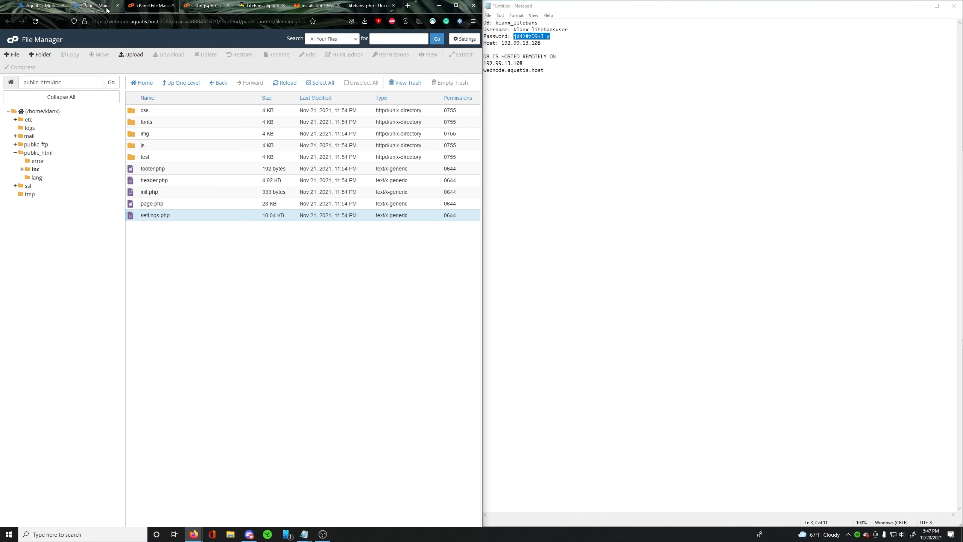
left_click(371, 5)
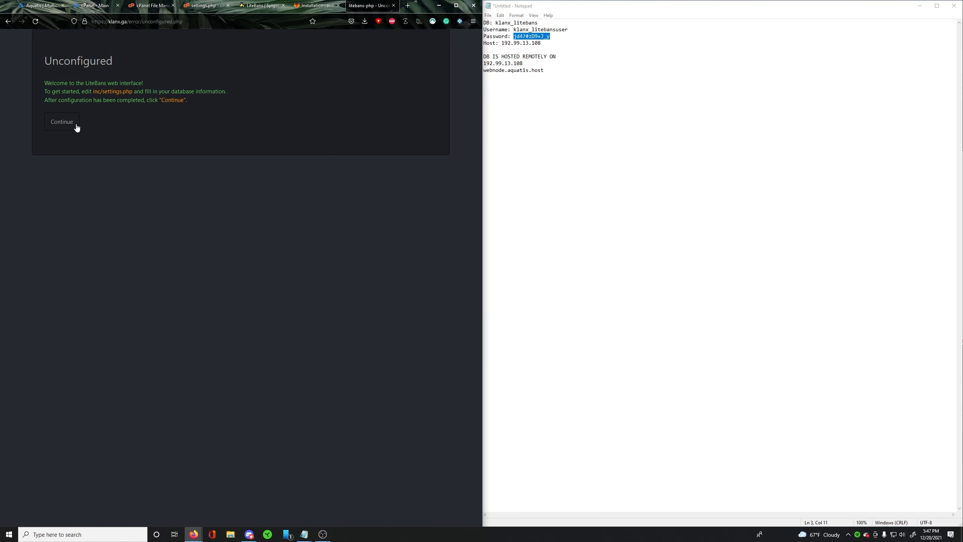
left_click(62, 122)
left_click_drag(59, 83, 206, 83)
left_click(206, 83)
left_click_drag(124, 83, 293, 83)
left_click_drag(55, 61, 121, 58)
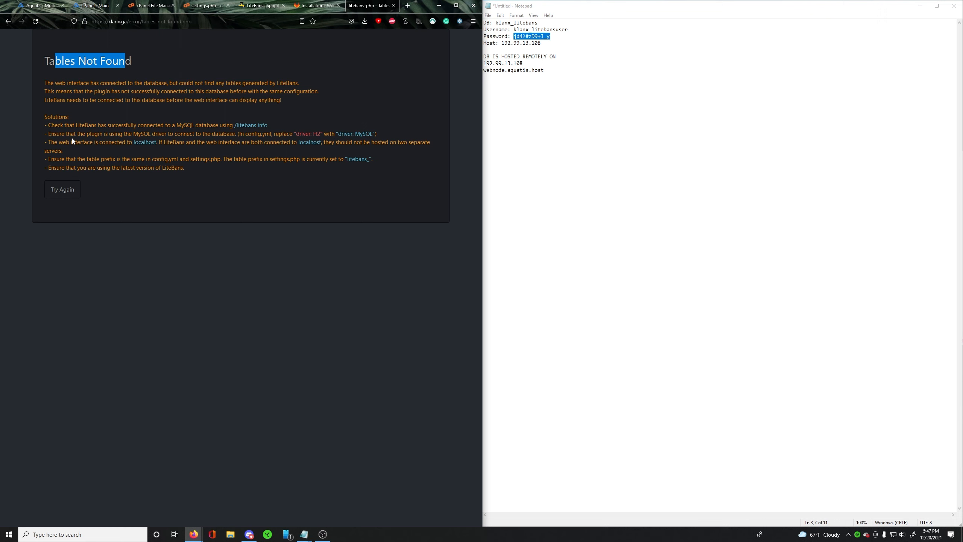
mouse_move(44, 116)
left_mouse_down()
mouse_move(67, 130)
mouse_move(262, 172)
mouse_move(44, 117)
left_mouse_up()
left_click(216, 198)
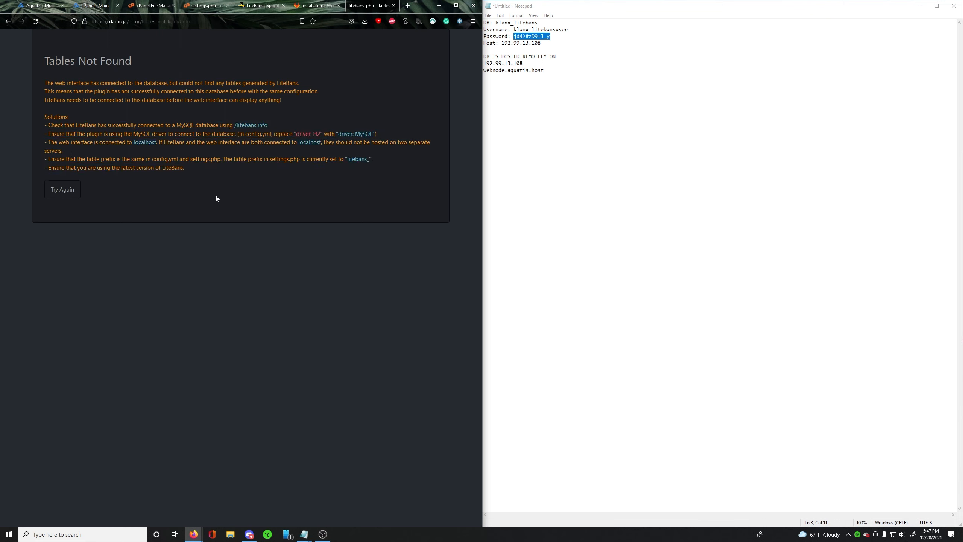
- Minimize the credentials note and review the tutorial outline, highlighting the Additional Configuration (MC Server) item
left_click(584, 103)
left_click(920, 5)
left_click(640, 214)
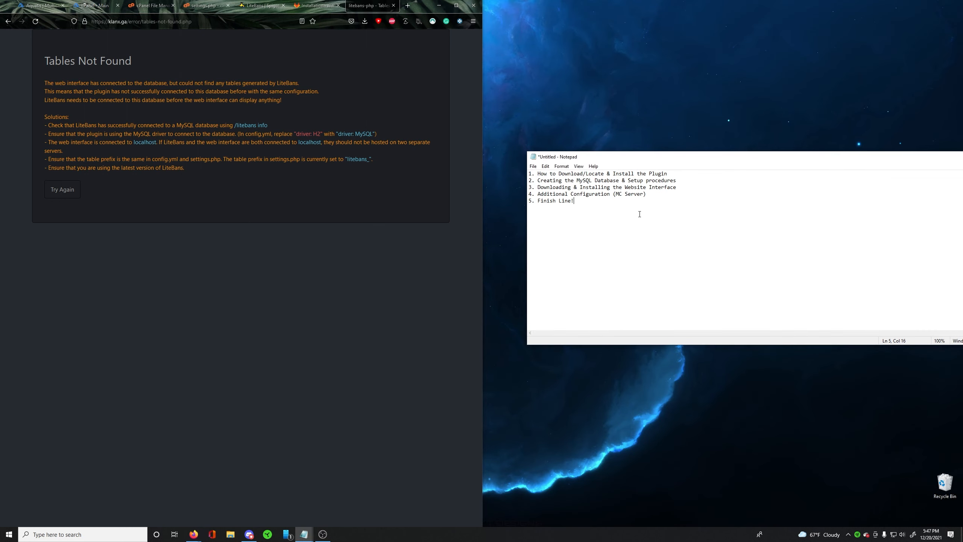
mouse_move(694, 186)
left_mouse_down()
mouse_move(541, 188)
mouse_move(676, 188)
left_mouse_up()
left_click(565, 188)
left_click(655, 200)
left_click_drag(548, 196, 596, 195)
left_click(609, 196)
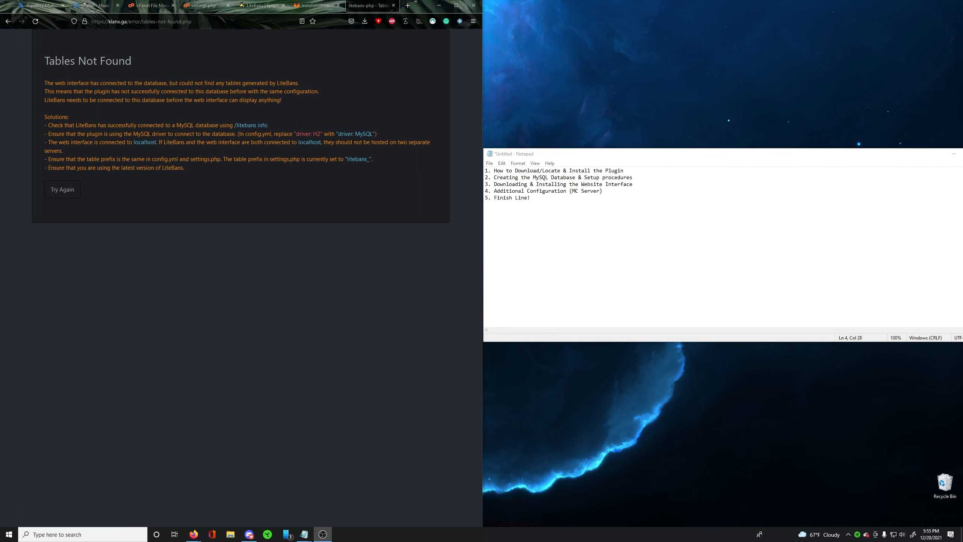
left_click_drag(569, 185, 603, 192)
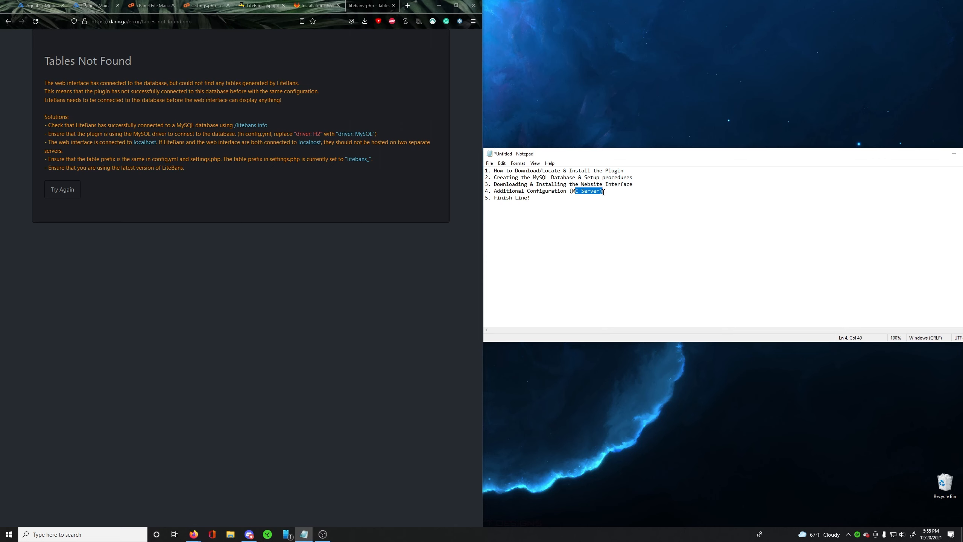
- Switch to the Aquatis server panel and log in to the Bungee Server's FTP file access to list its files
left_click(53, 5)
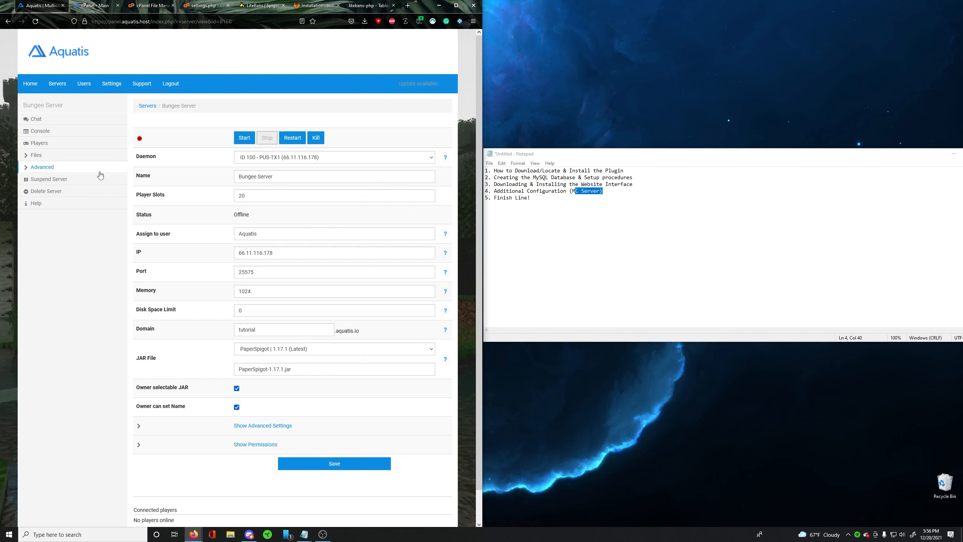
left_click_drag(148, 142, 124, 143)
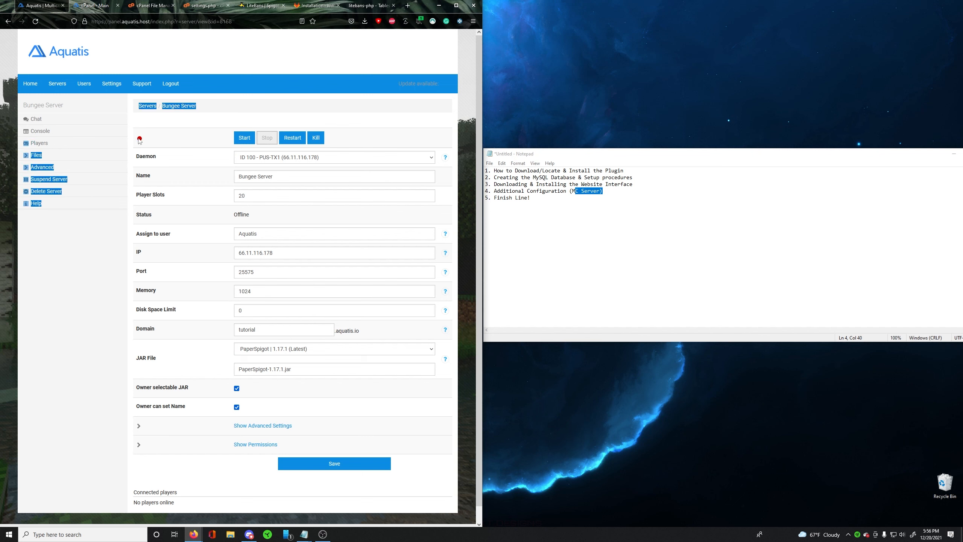
left_click(135, 160)
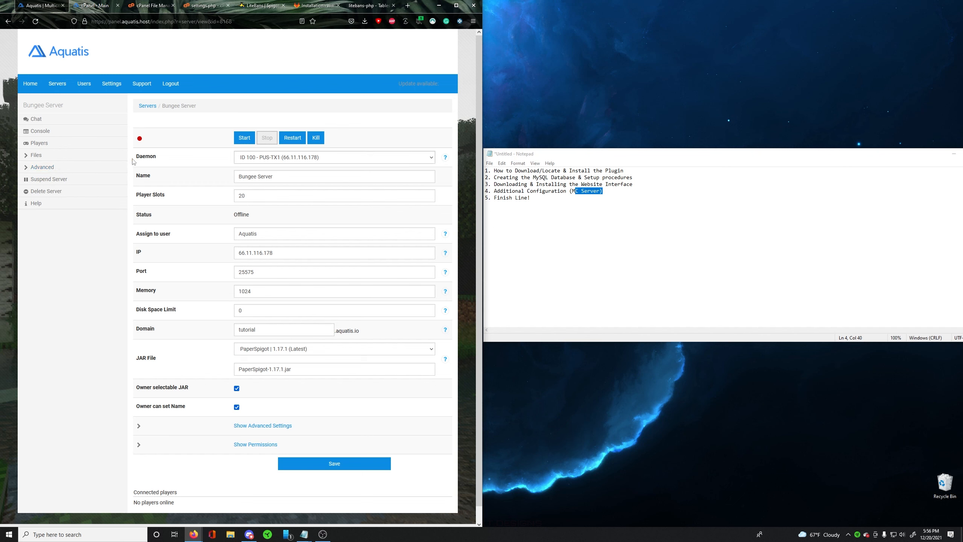
left_click(78, 157)
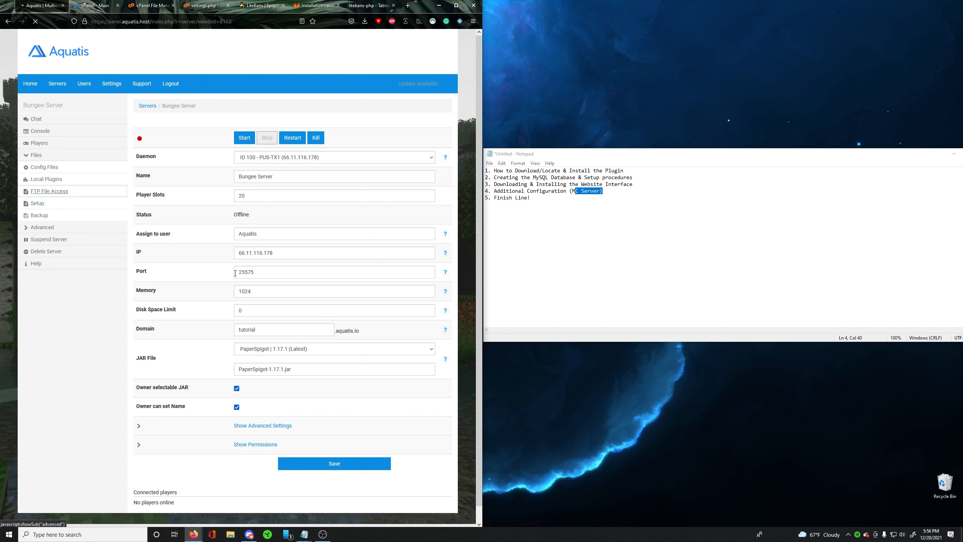
left_click(68, 196)
left_click(276, 202)
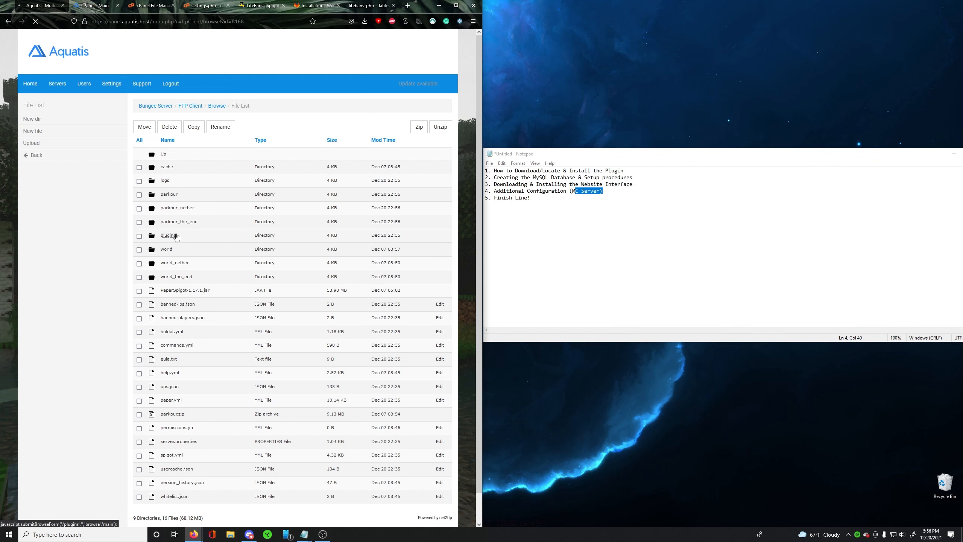
- Open config.yml from the LiteBans folder inside the server's plugins directory for editing
left_click(173, 239)
left_click(172, 169)
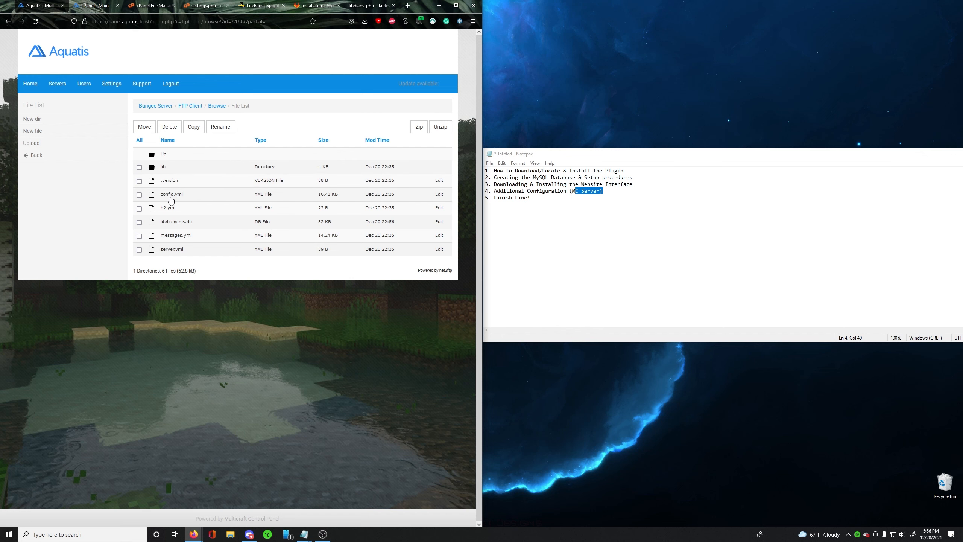
left_click(439, 194)
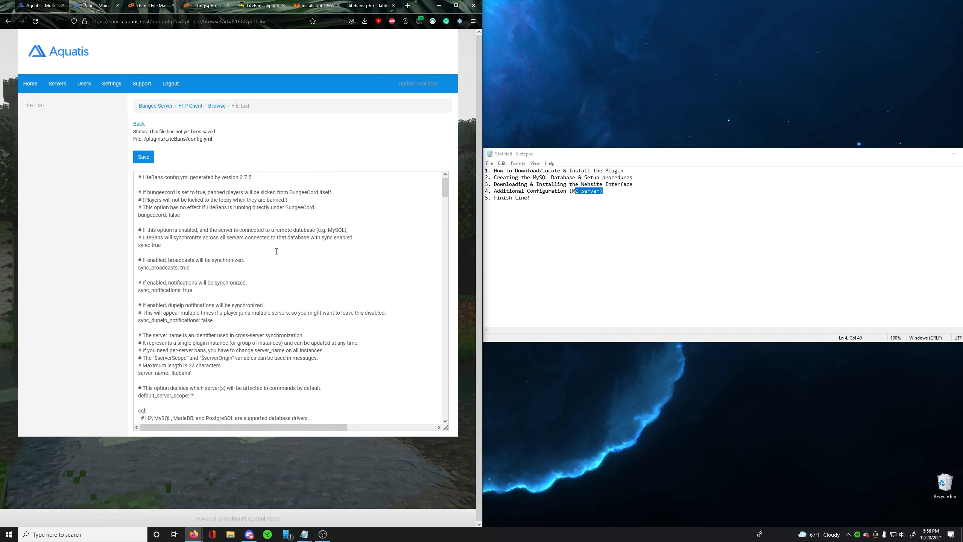
- Place the Tables Not Found page in its own window beside config.yml and highlight its MySQL driver instruction and the matching file name
left_click(366, 6)
left_click_drag(366, 6, 962, 79)
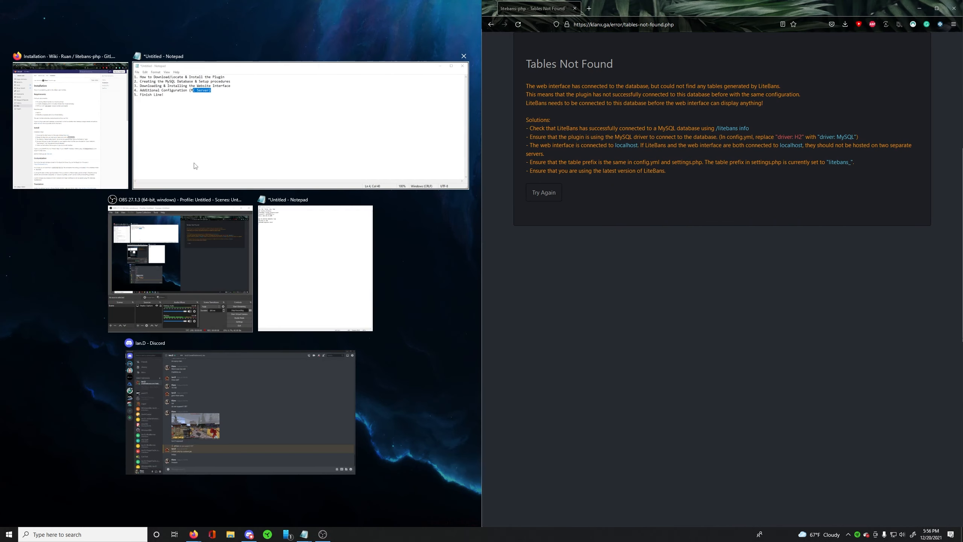
left_click(76, 114)
left_click(74, 8)
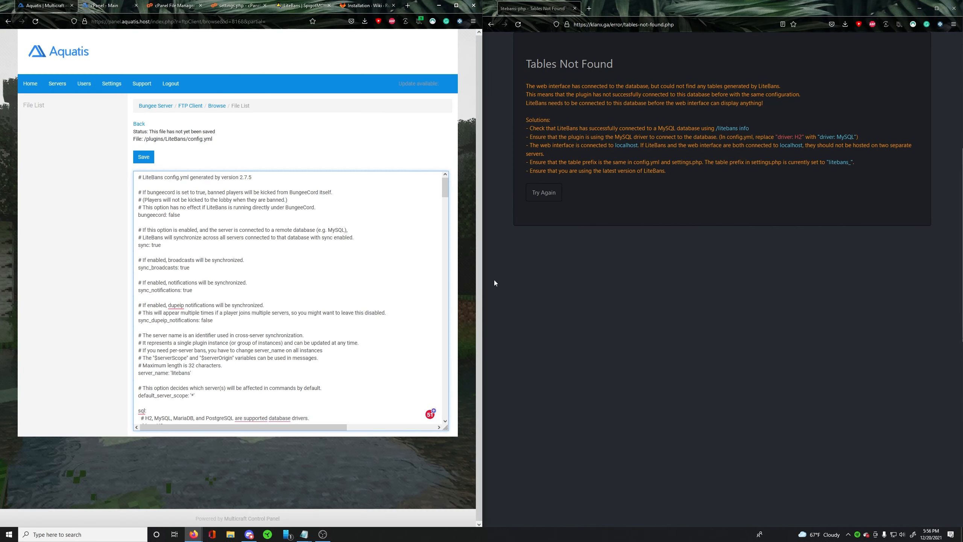
left_click_drag(560, 137, 752, 137)
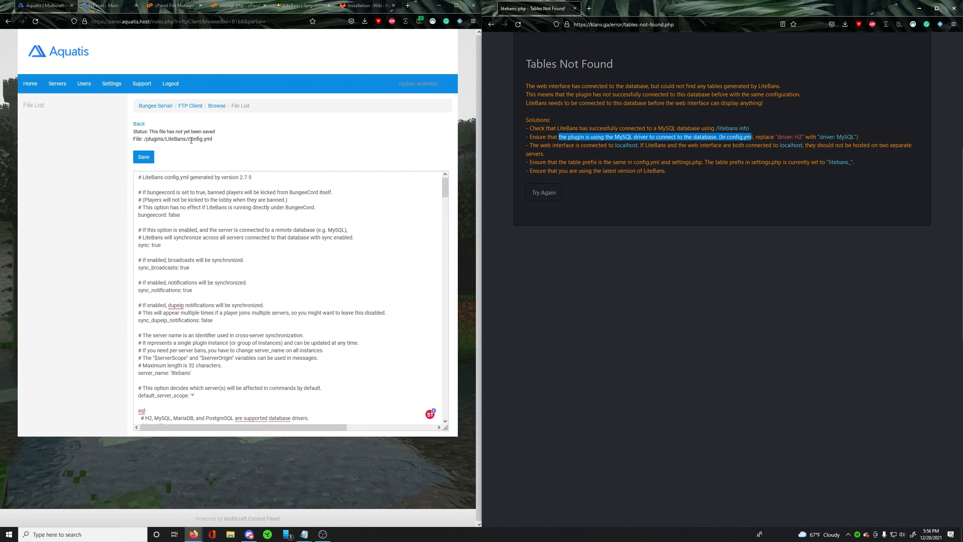
left_click_drag(212, 139, 191, 139)
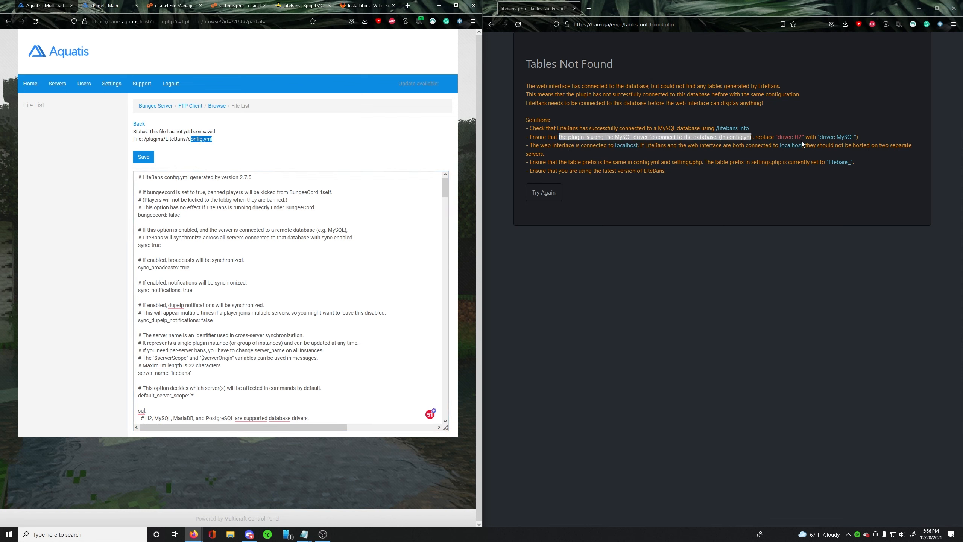
- Set the driver in the sql section of config.yml to MySQL
left_click(187, 236)
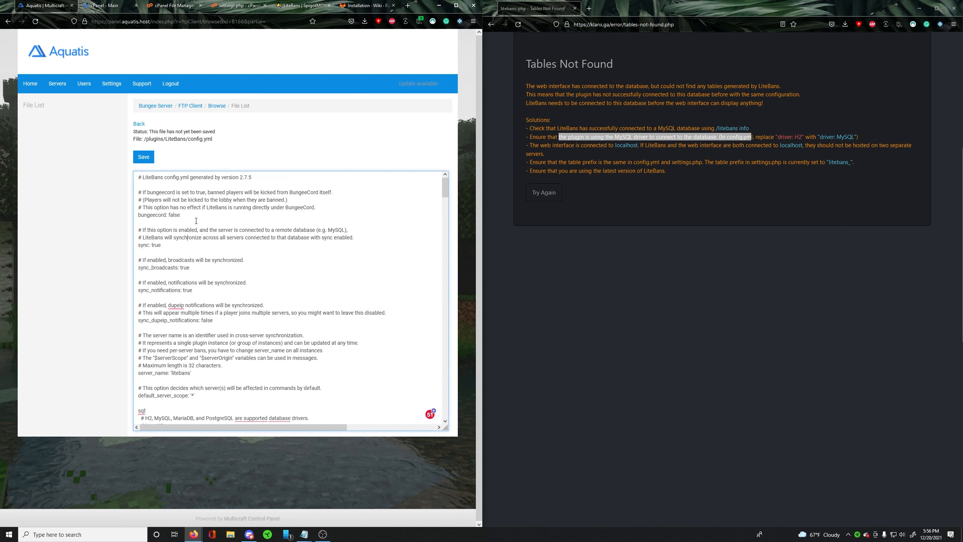
scroll(201, 227, "down", 5)
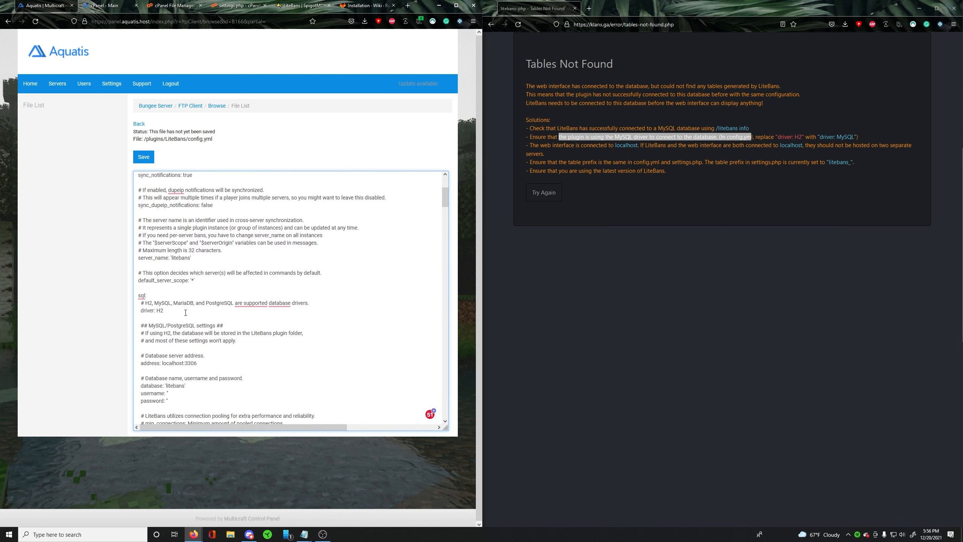
left_click_drag(186, 312, 157, 311)
type("MySQL")
- Bring up the credentials note and replace localhost in the database server address with 192.99.13.108, keeping port 3306
scroll(213, 277, "down", 2)
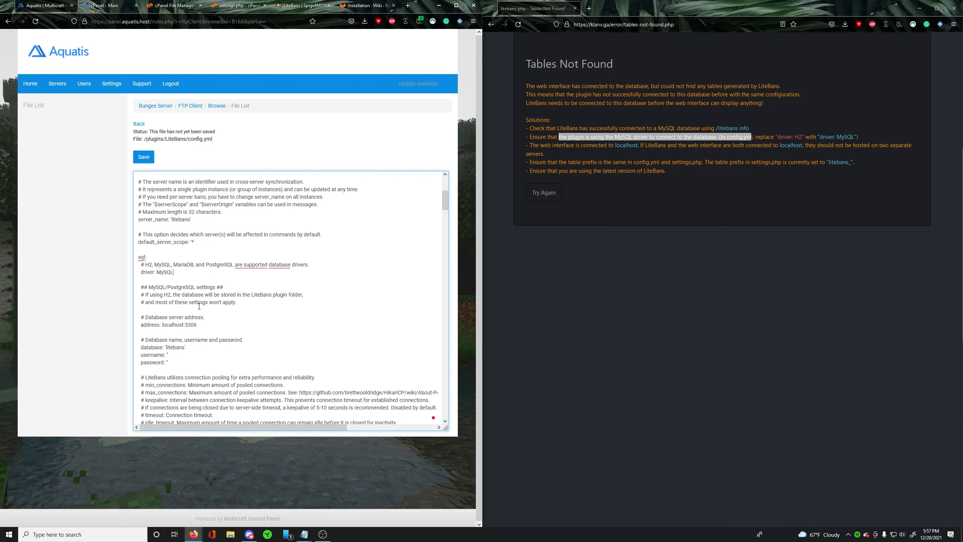
double_click(174, 325)
left_click(304, 534)
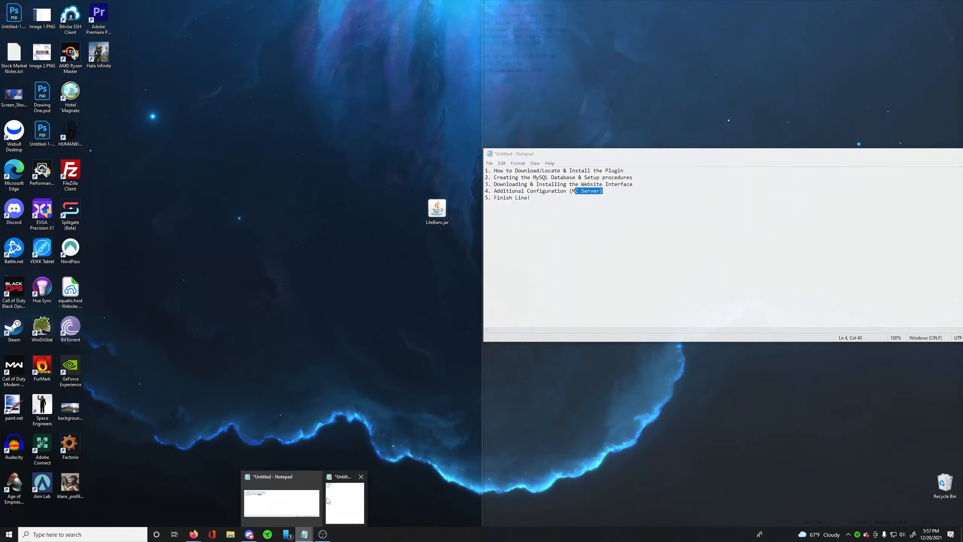
left_click(329, 498)
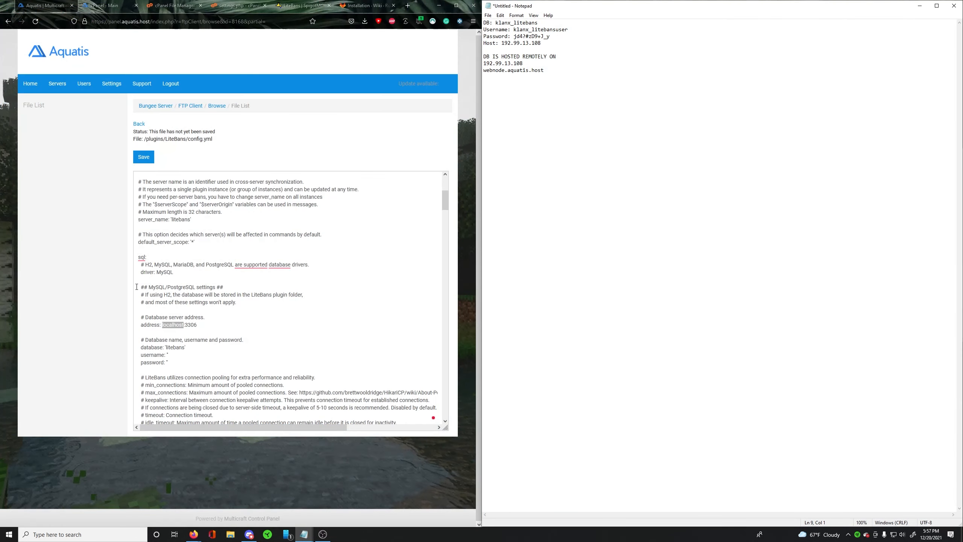
left_click(250, 305)
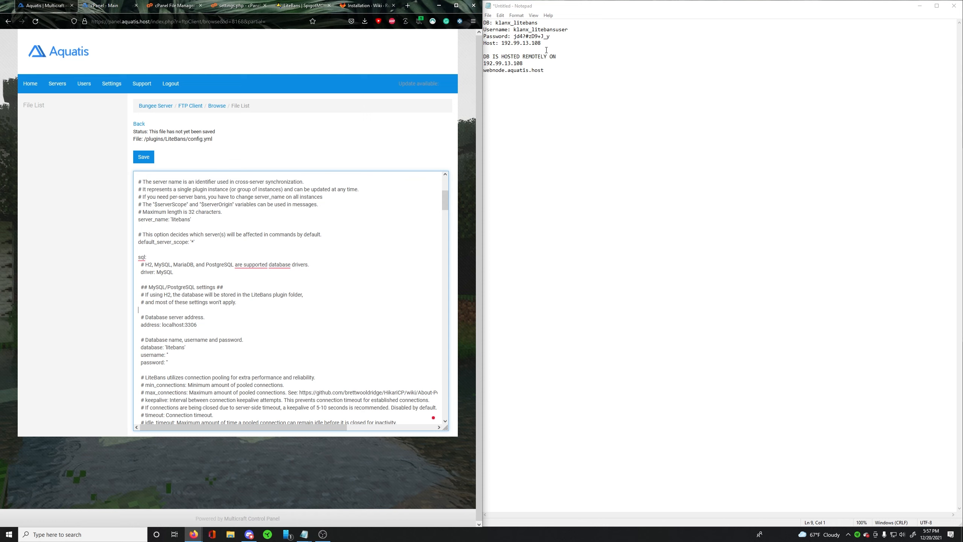
left_click_drag(541, 43, 501, 44)
key("ctrl+c")
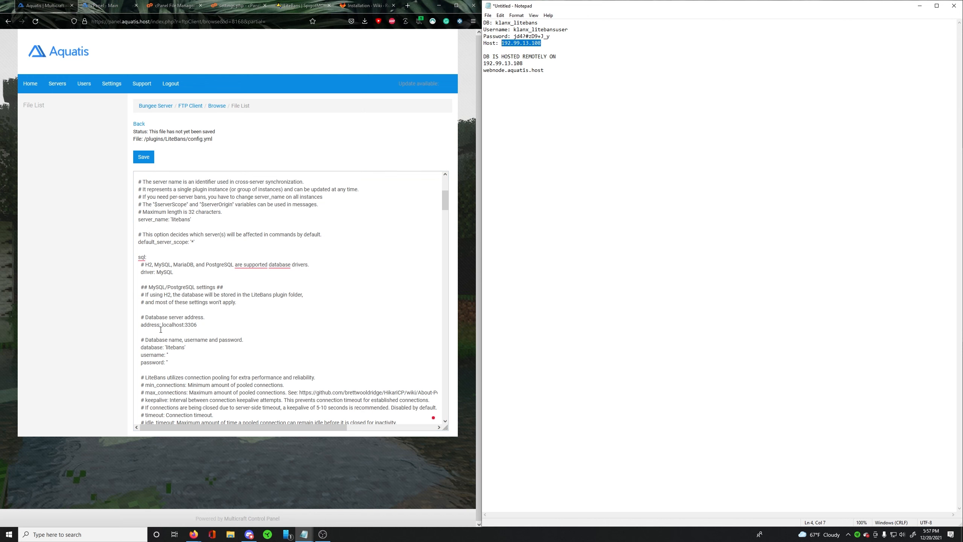
left_click(160, 329)
left_click_drag(163, 324, 199, 327)
key("ctrl+v")
double_click(200, 325)
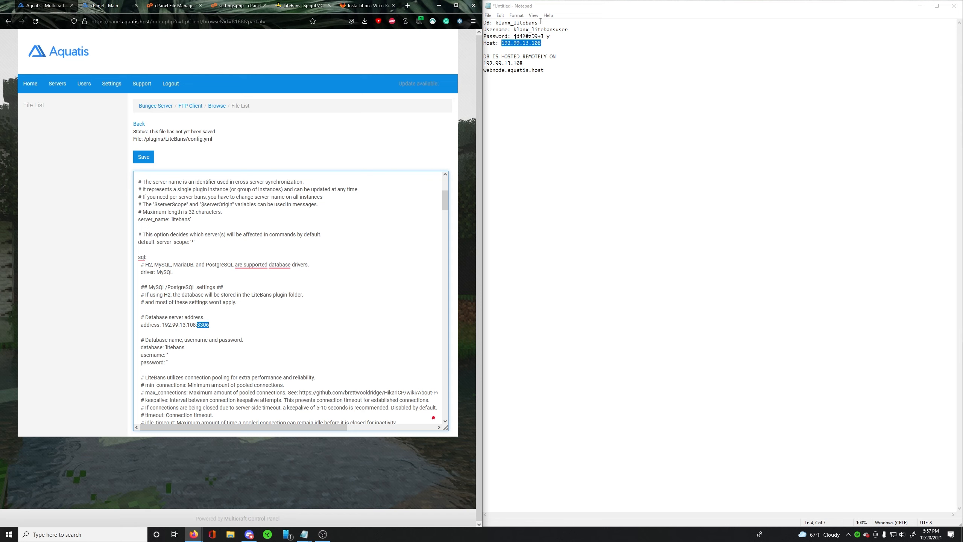
- Copy the database name klanx_litebans and the username klanx_litebansuser from the note into their config.yml settings
left_click_drag(541, 21, 496, 22)
key("ctrl+c")
double_click(168, 351)
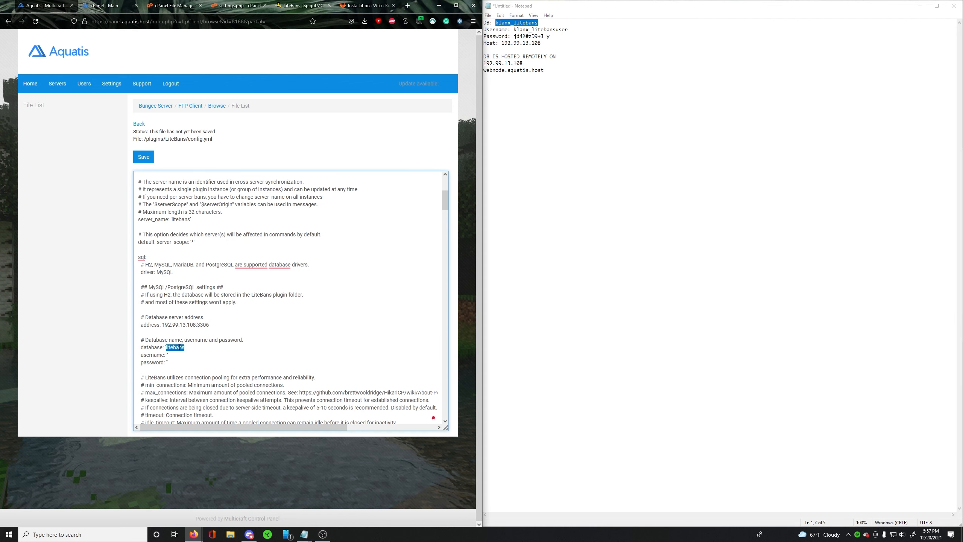
key("ctrl+v")
left_click_drag(513, 30, 569, 29)
key("ctrl+c")
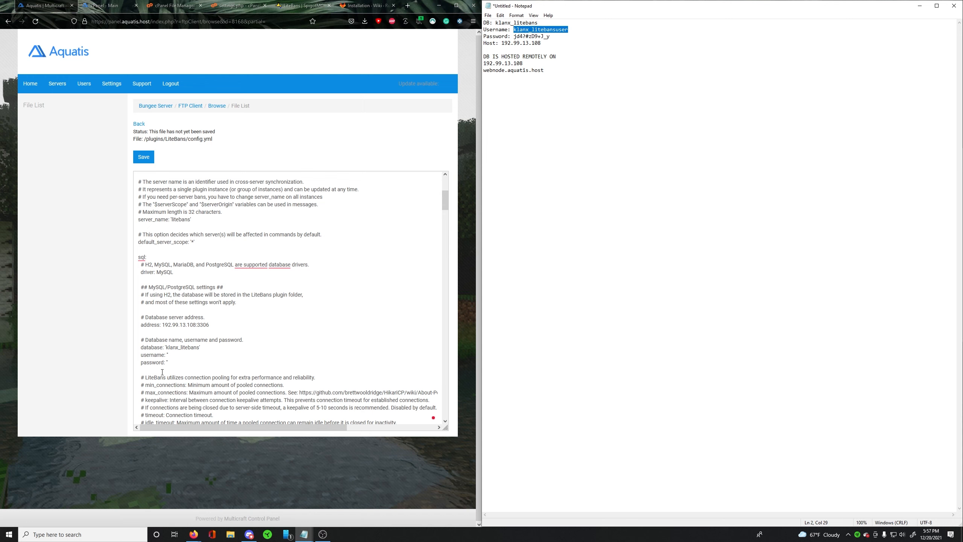
left_click(168, 355)
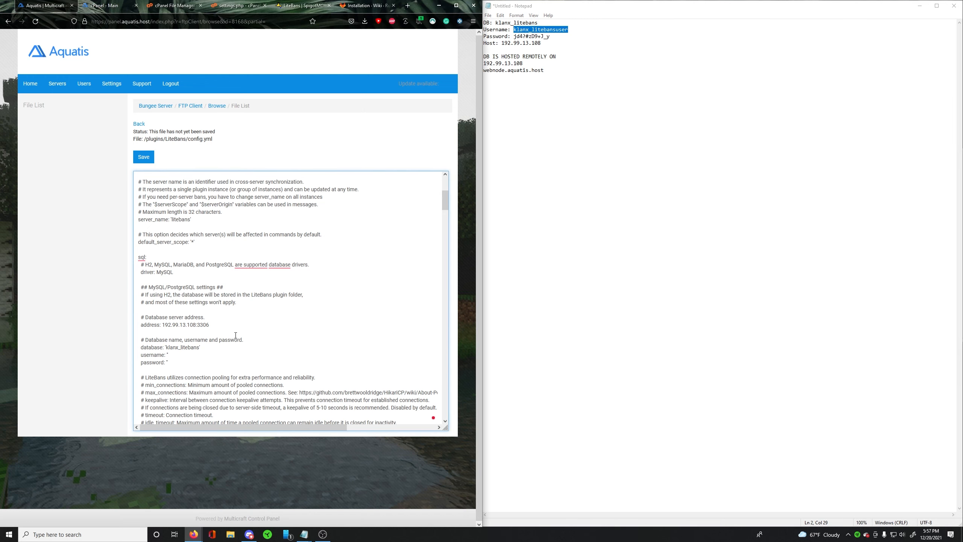
scroll(189, 349, "up", 5)
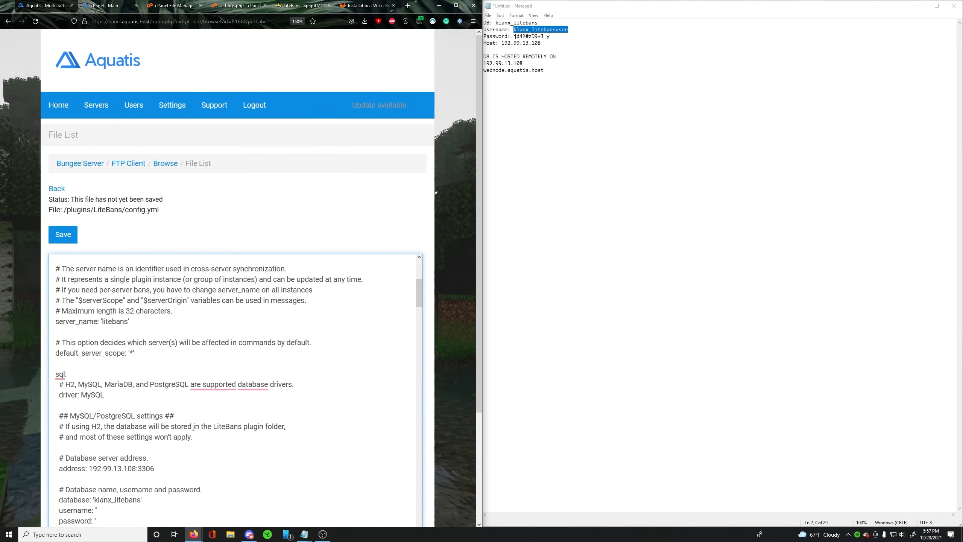
scroll(140, 391, "down", 2)
scroll(334, 228, "down", 2)
scroll(187, 352, "up", 7)
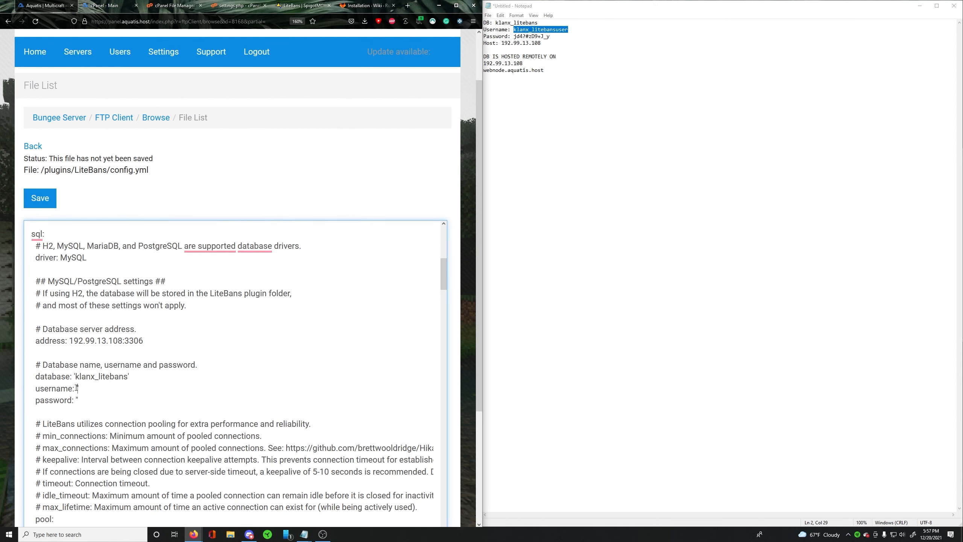
key("ctrl+v")
left_click(76, 403)
key("ctrl+v")
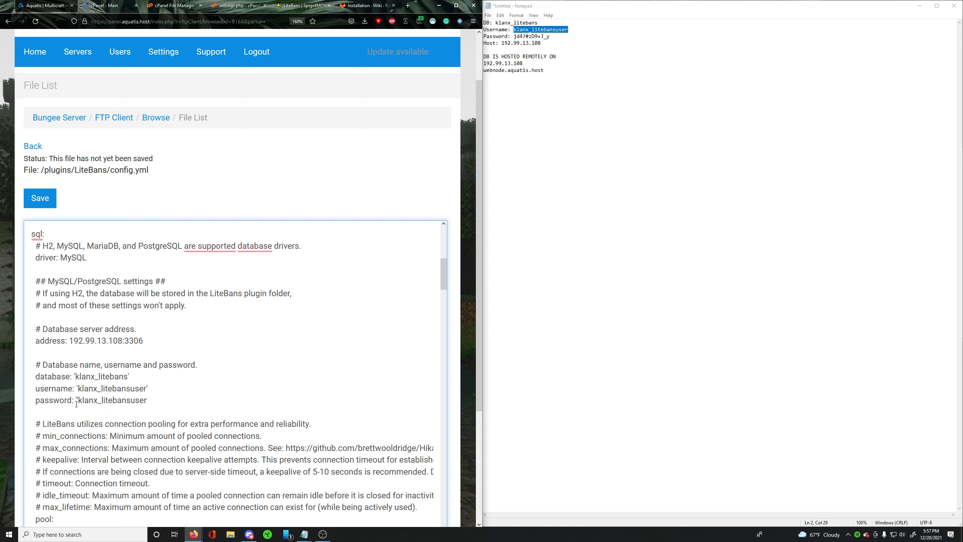
key("ctrl+z")
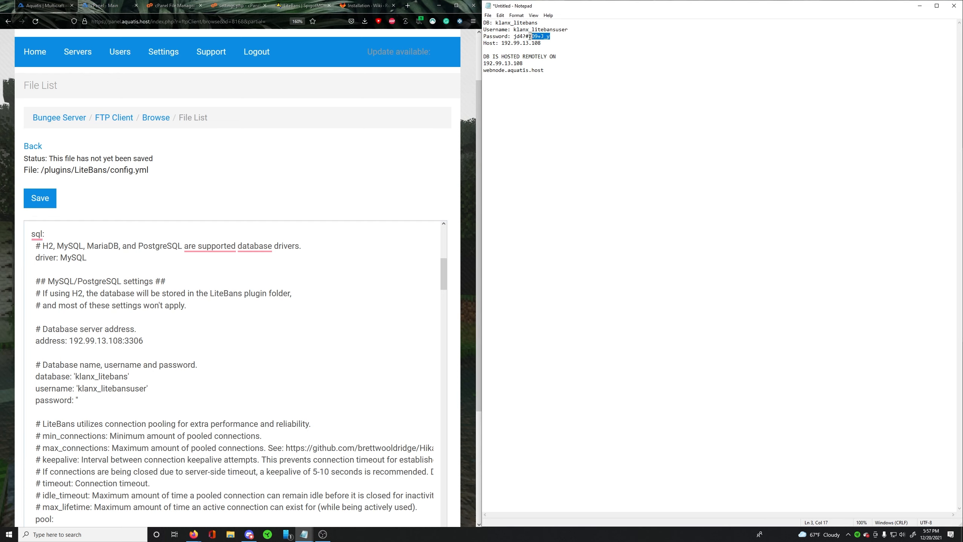
- Copy the database password from the note into the password setting and save config.yml
left_click_drag(550, 36, 514, 37)
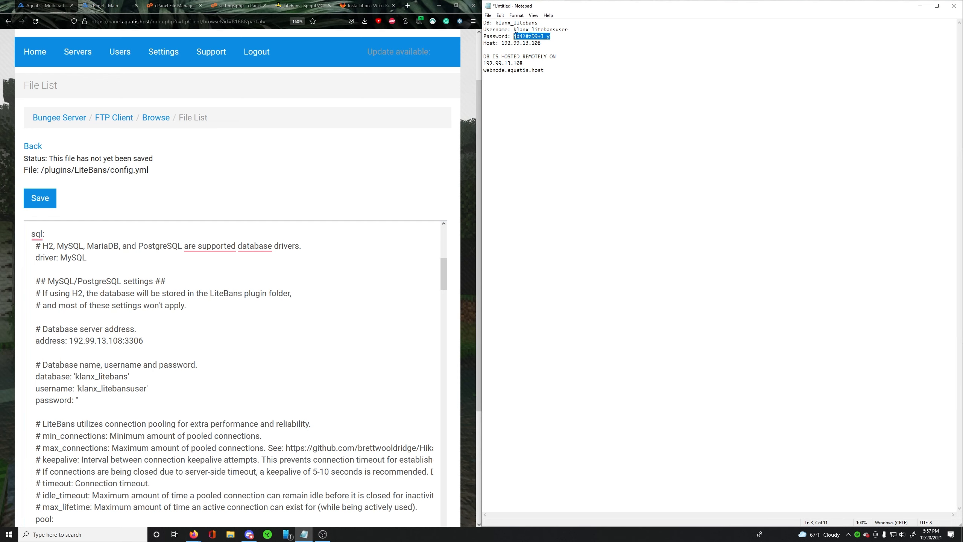
key("ctrl+c")
left_click(81, 399)
key("ctrl+v")
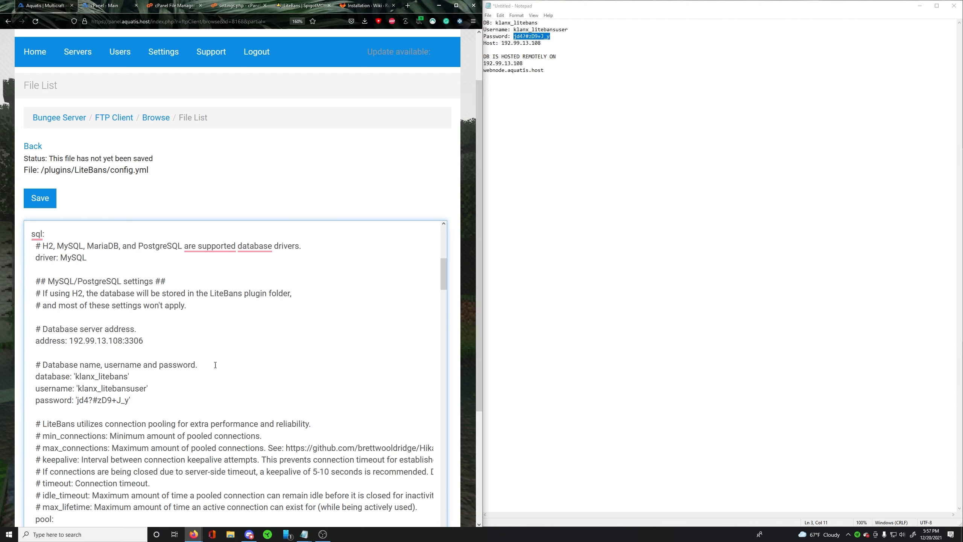
scroll(218, 368, "down", 3)
scroll(220, 349, "down", 2)
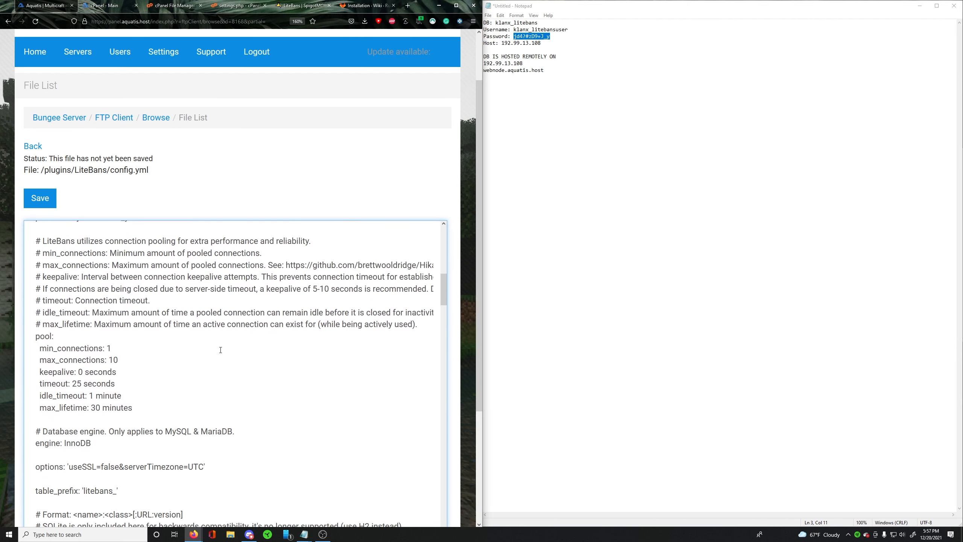
scroll(220, 350, "up", 10)
left_click(53, 255)
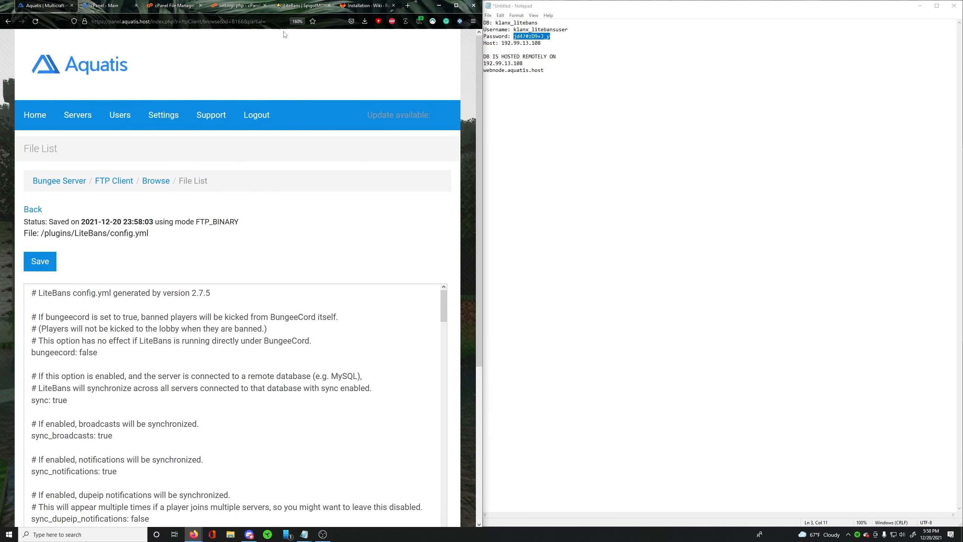
- Reset the page zoom, return to the Bungee Server overview, start the server and open its console
left_click(297, 21)
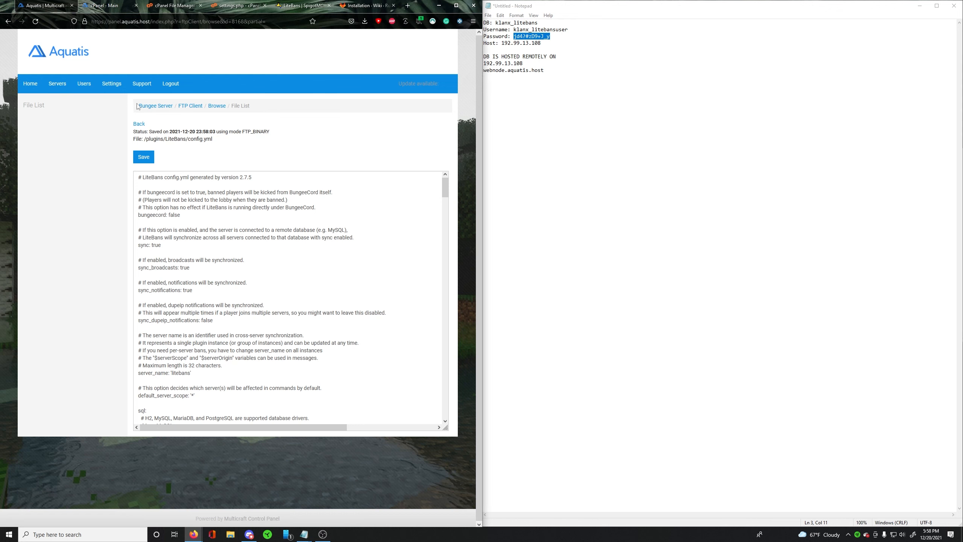
left_click(171, 109)
left_click(244, 138)
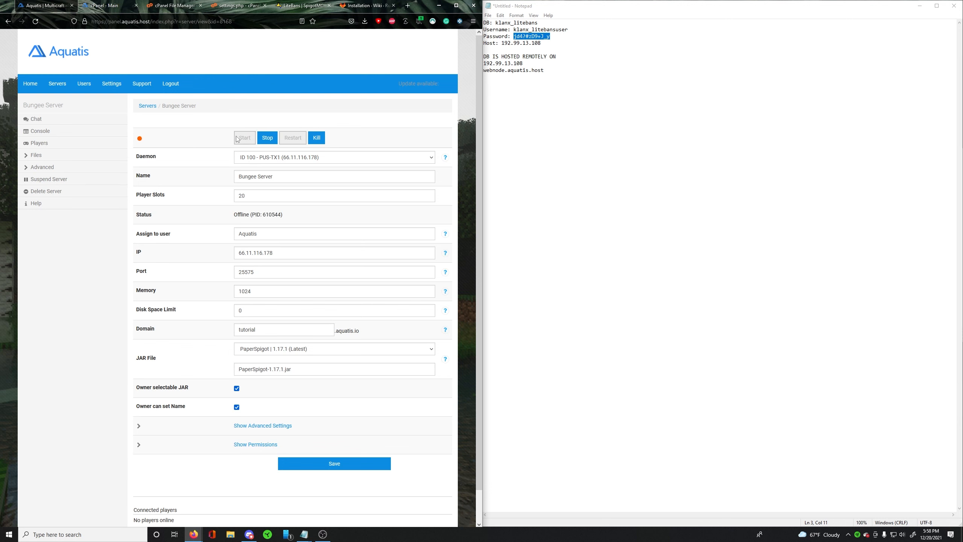
left_click(114, 133)
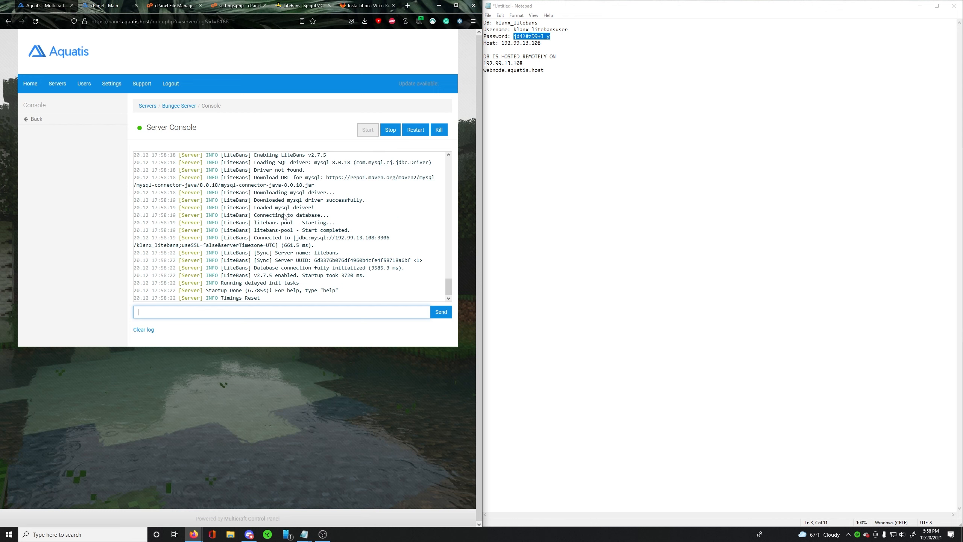
- Review the LiteBans startup lines in the console for the MySQL driver download and database connection
left_click_drag(266, 154, 321, 163)
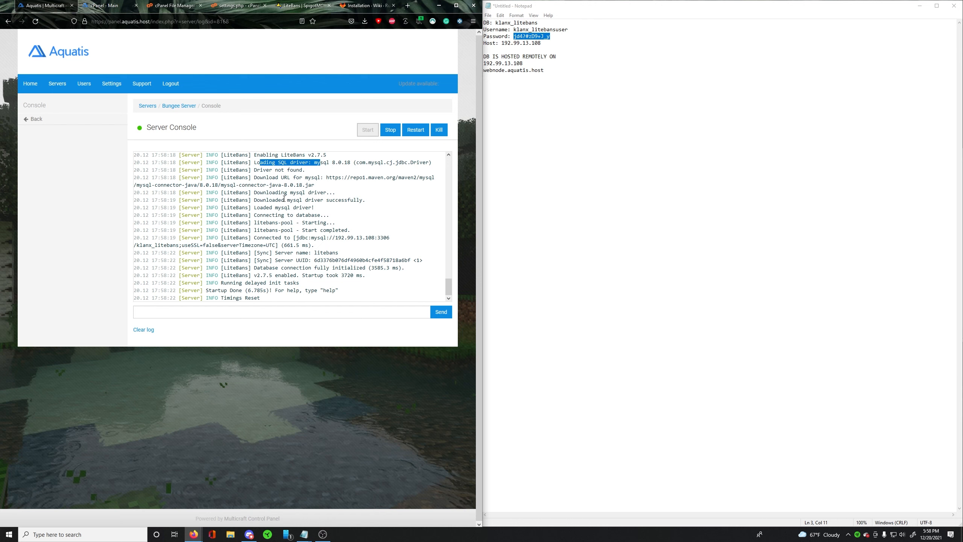
left_click_drag(275, 193, 389, 269)
left_click(296, 277)
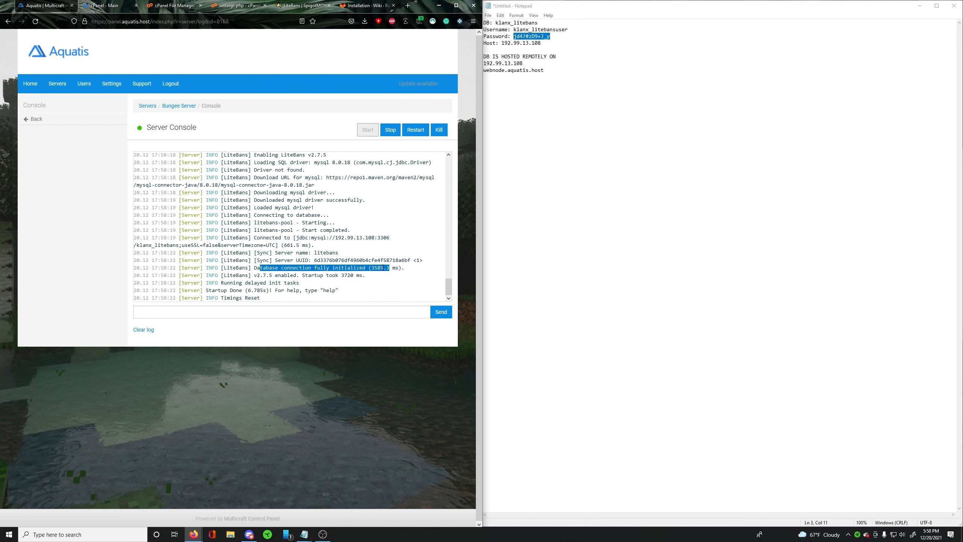
left_click(304, 202)
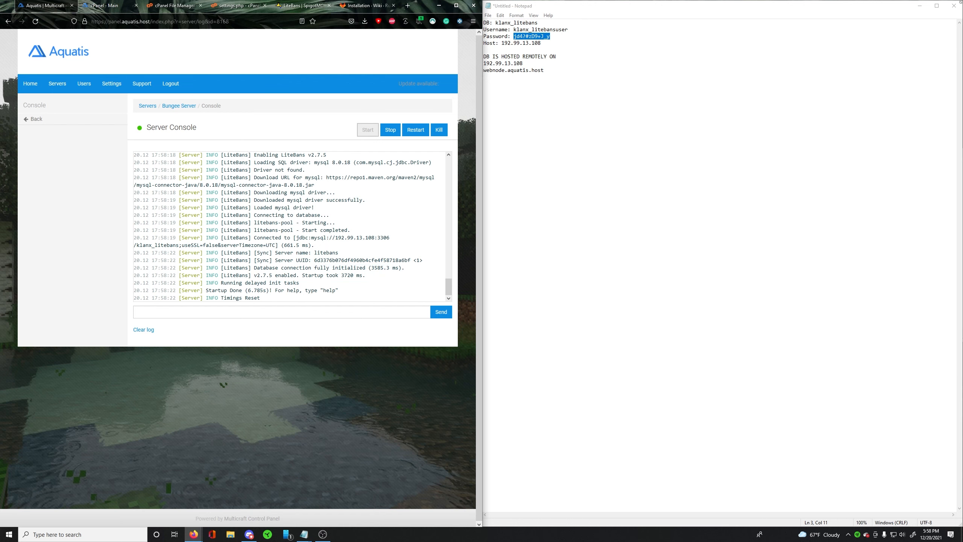
- Minimize the credentials note, retry loading the LiteBans web interface and highlight the welcome text on its home page
left_click(920, 6)
left_click(552, 198)
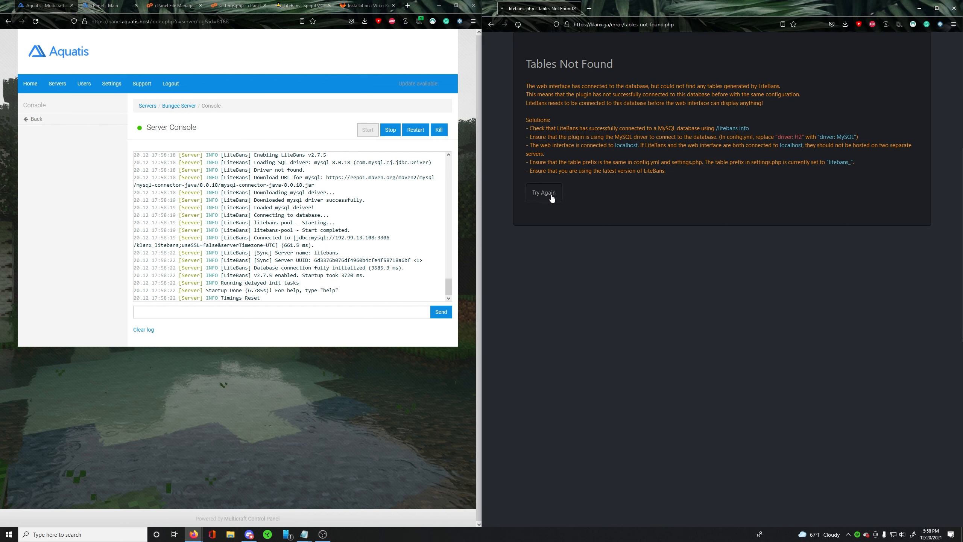
left_click_drag(698, 90, 779, 121)
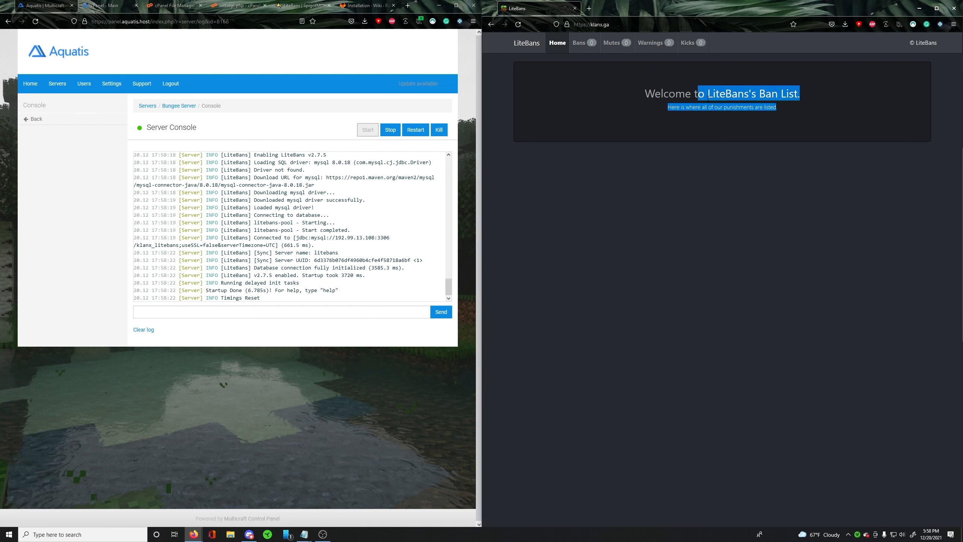
left_click(781, 125)
left_click_drag(670, 90, 775, 127)
left_click(781, 137)
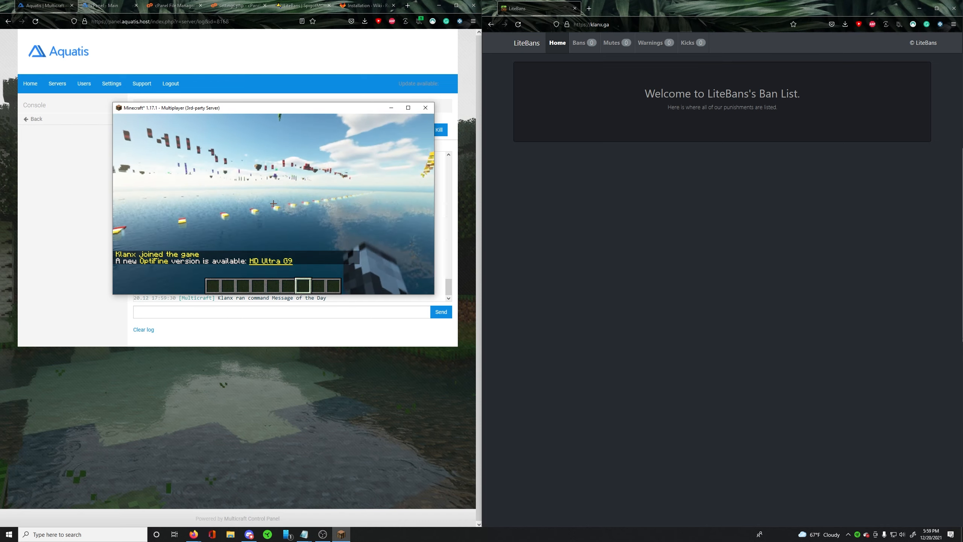
- Switch to Minecraft and run the /litebans command in the server chat
type("/")
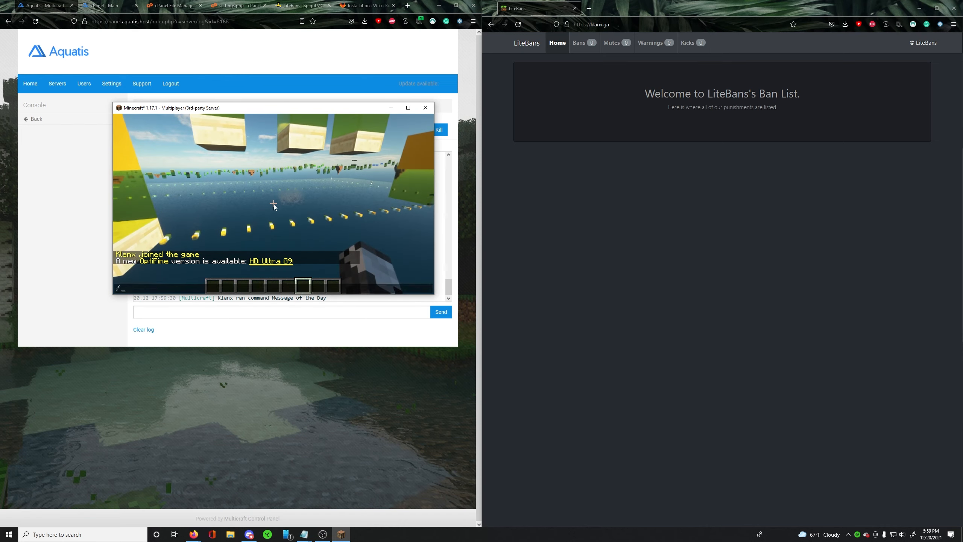
type("litebans")
key("Return")
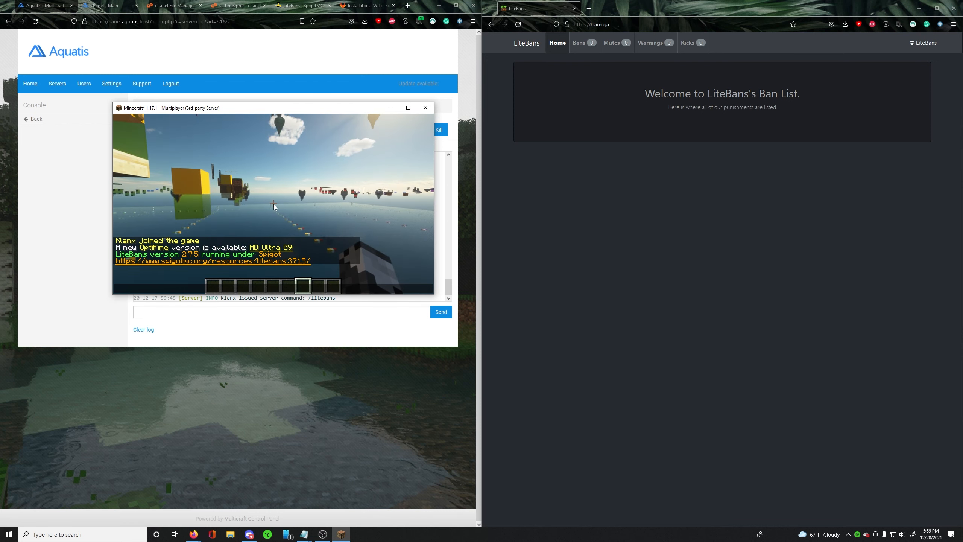
- Ban your own player from the Minecraft server with the /ban command in the chat
type("/")
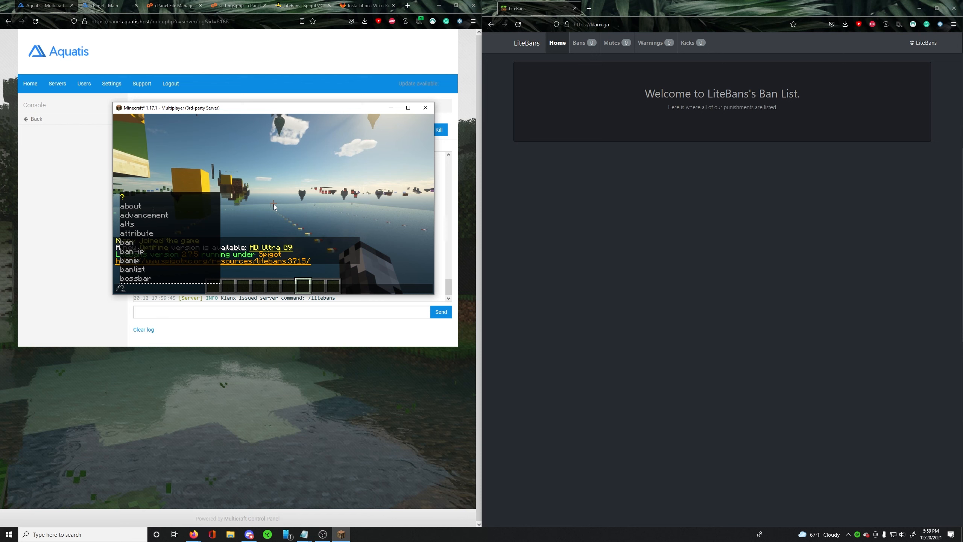
type("ban Klanx")
key("Return")
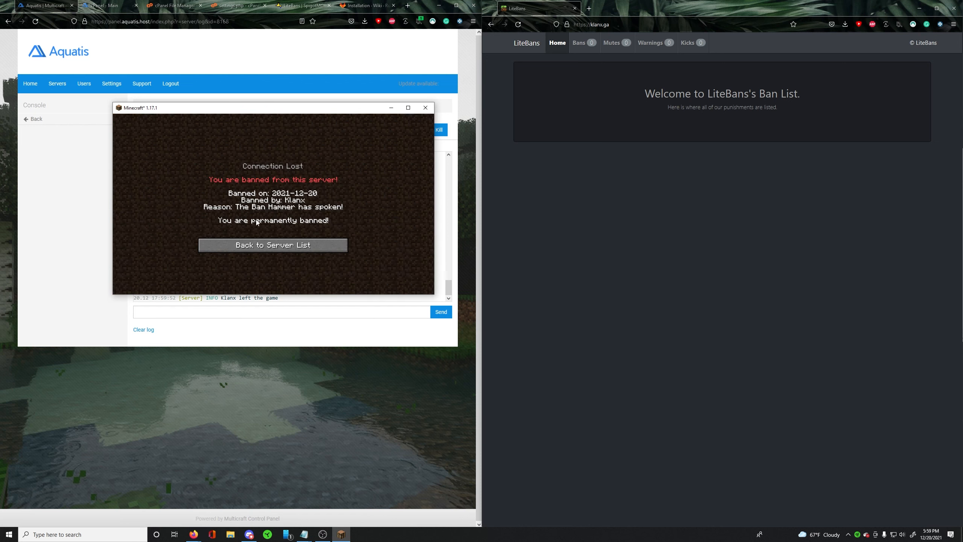
- Reload the LiteBans web interface, inspect the new ban's details from the Bans list, and return to its home page
left_click(724, 205)
left_click(562, 43)
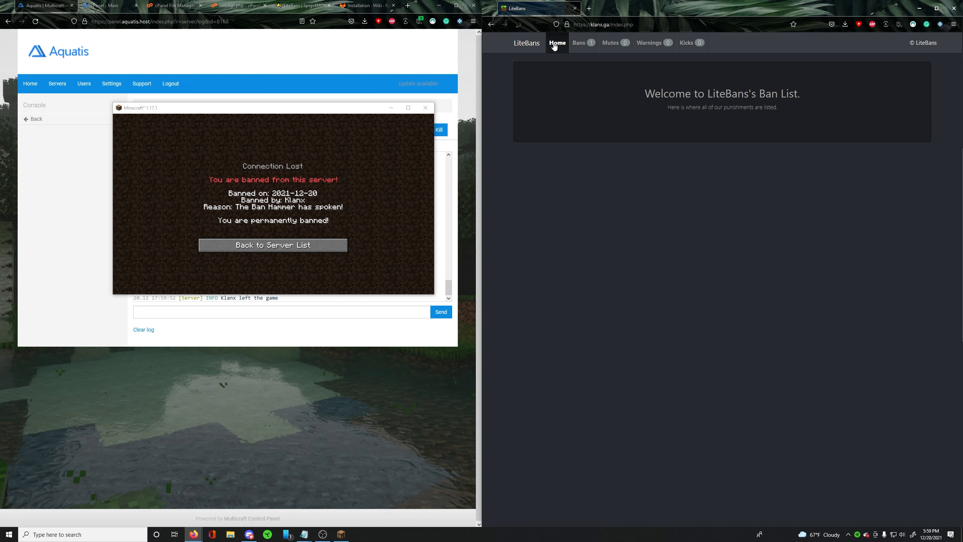
left_click(575, 45)
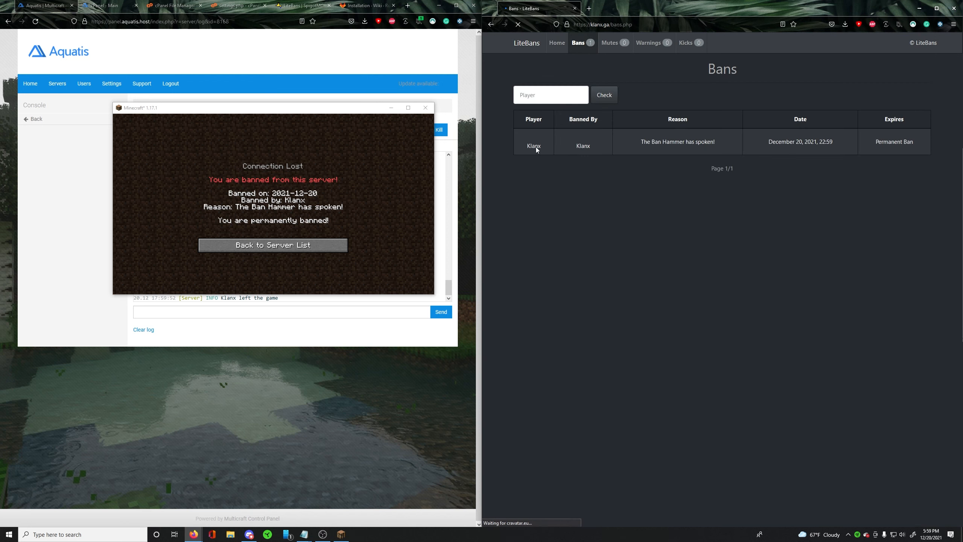
left_click(709, 150)
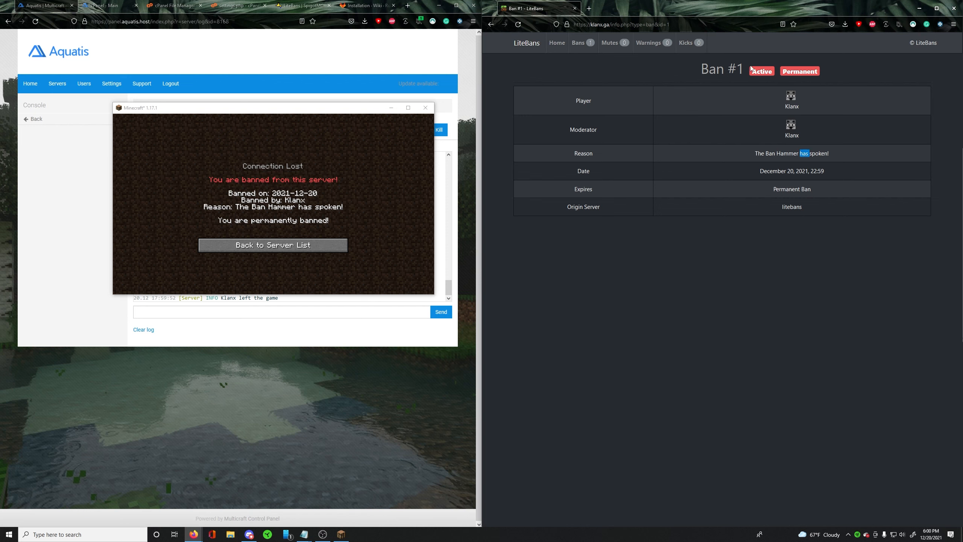
left_click(558, 42)
- Bring up the Notepad outline, highlight the "Finish Line!" item and move the note to the middle of the desktop
mouse_move(304, 534)
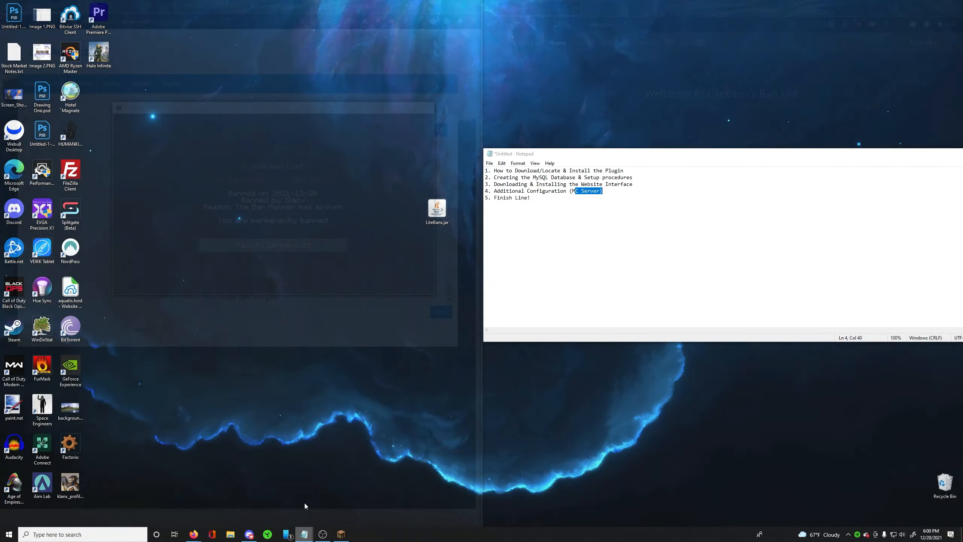
left_click(304, 503)
left_click_drag(530, 198, 486, 198)
left_click(543, 231)
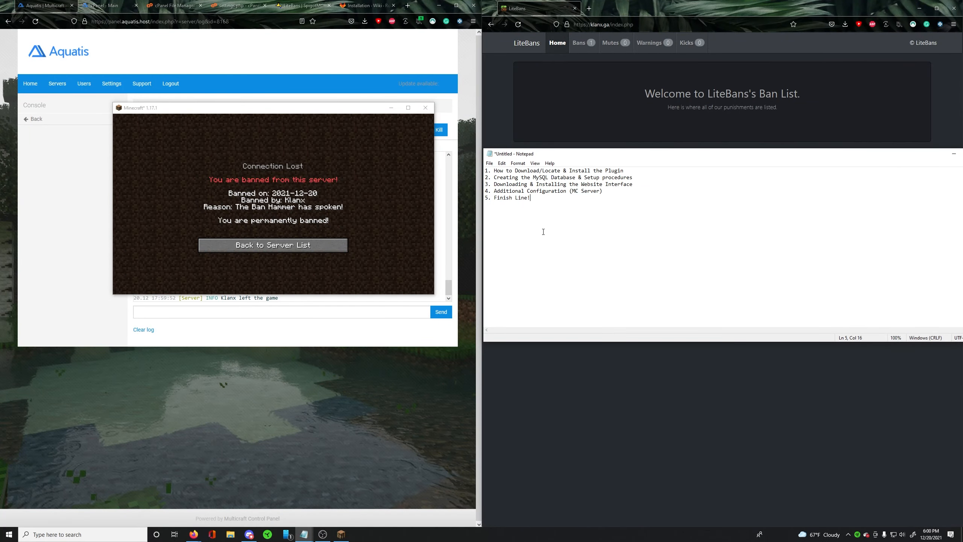
left_click_drag(567, 156, 381, 178)
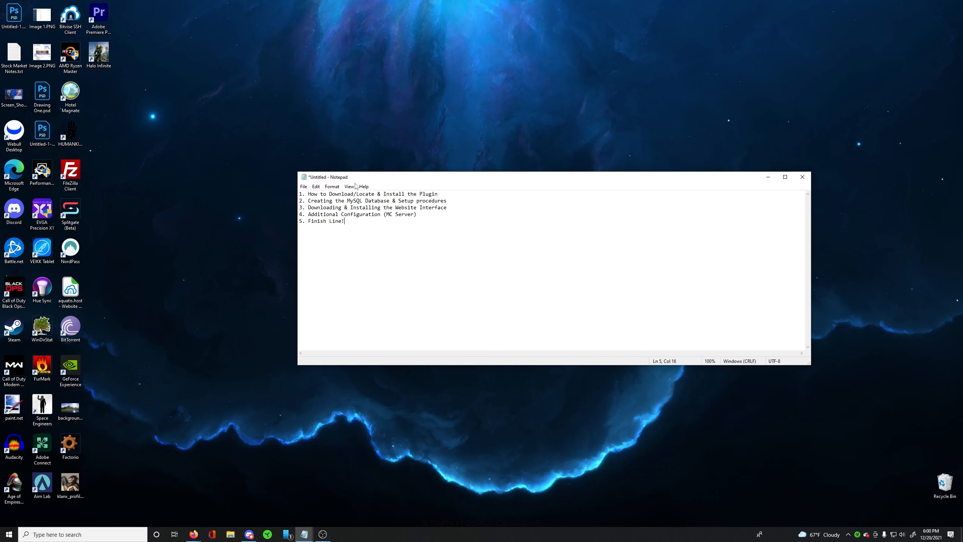
- Review the five outline items in the note, from downloading the plugin to the finish line, highlighting their text
left_click_drag(398, 192, 446, 189)
left_click_drag(397, 201, 448, 199)
left_click(317, 208)
left_click_drag(310, 208, 318, 208)
double_click(324, 208)
left_click(366, 209)
double_click(435, 209)
left_click(305, 214)
left_click_drag(321, 217, 389, 216)
left_click(396, 216)
left_click_drag(345, 221, 300, 214)
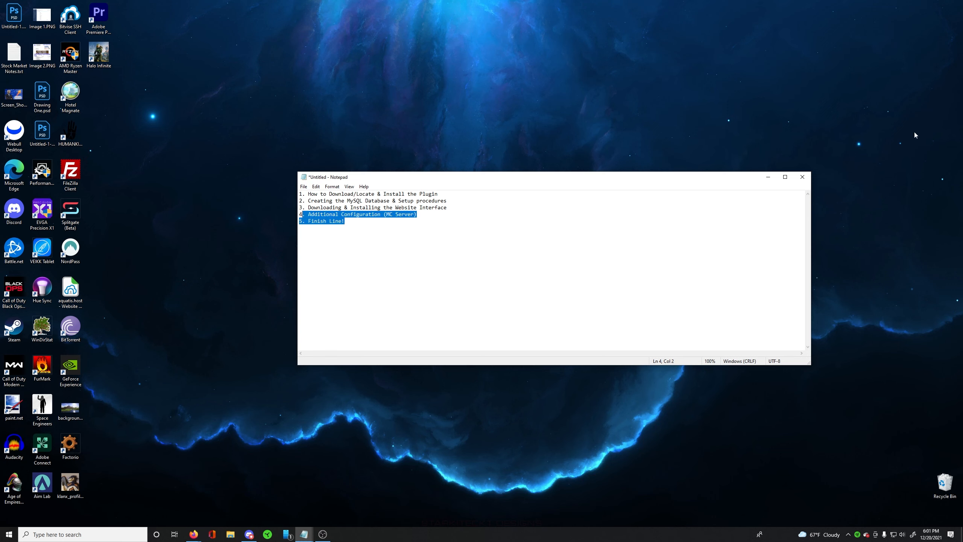
- Minimize the outline note and move the LiteBans.jar file into the desktop icon grid below Halo Infinite
left_click(769, 177)
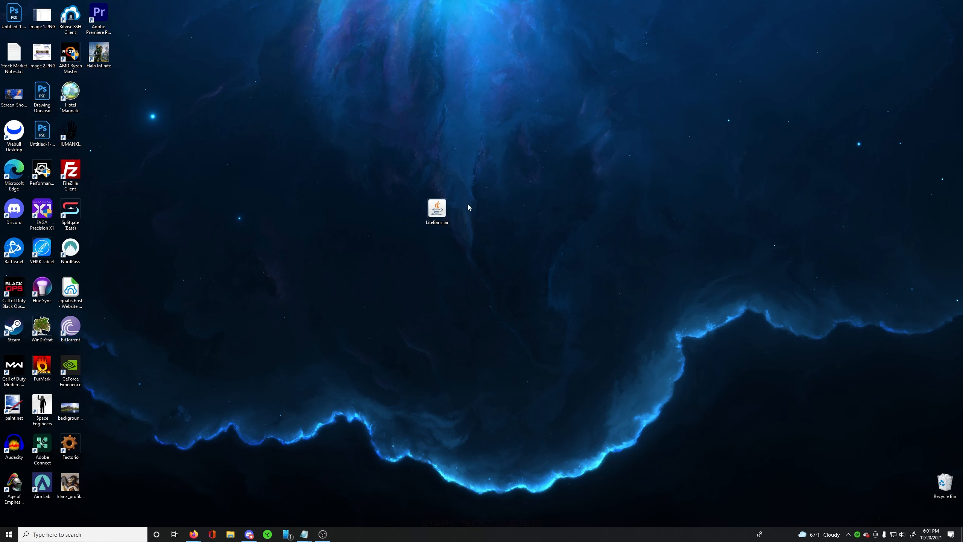
left_click_drag(440, 215, 101, 89)
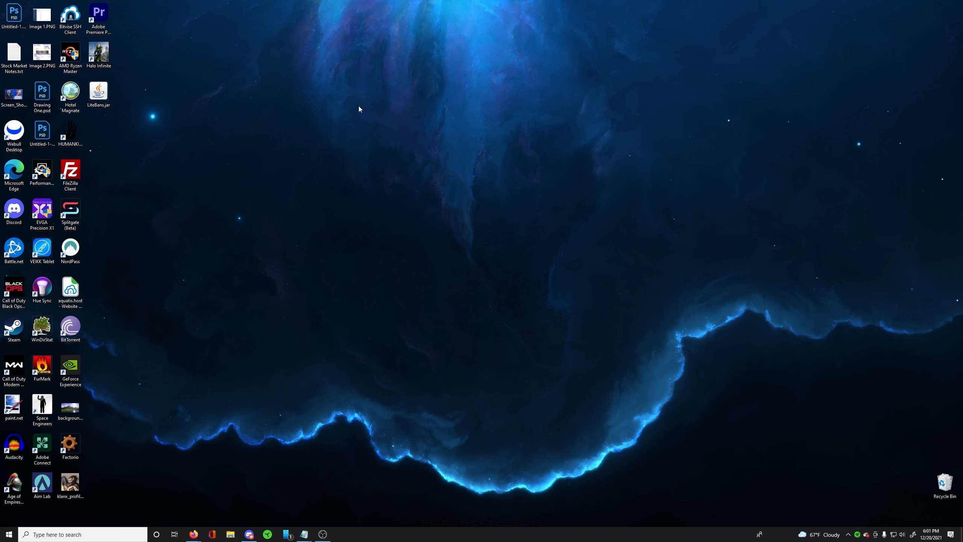
left_click_drag(305, 93, 738, 411)
left_click_drag(766, 448, 290, 93)
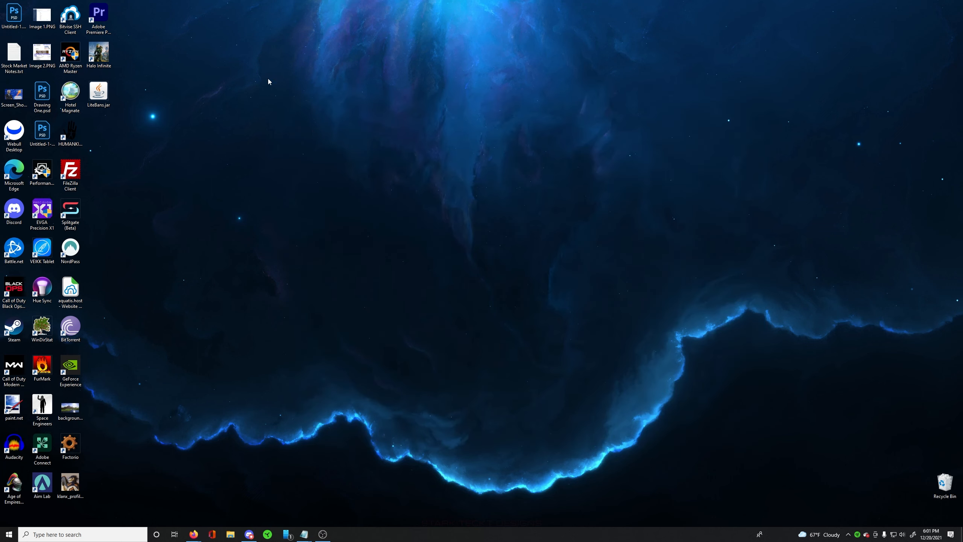